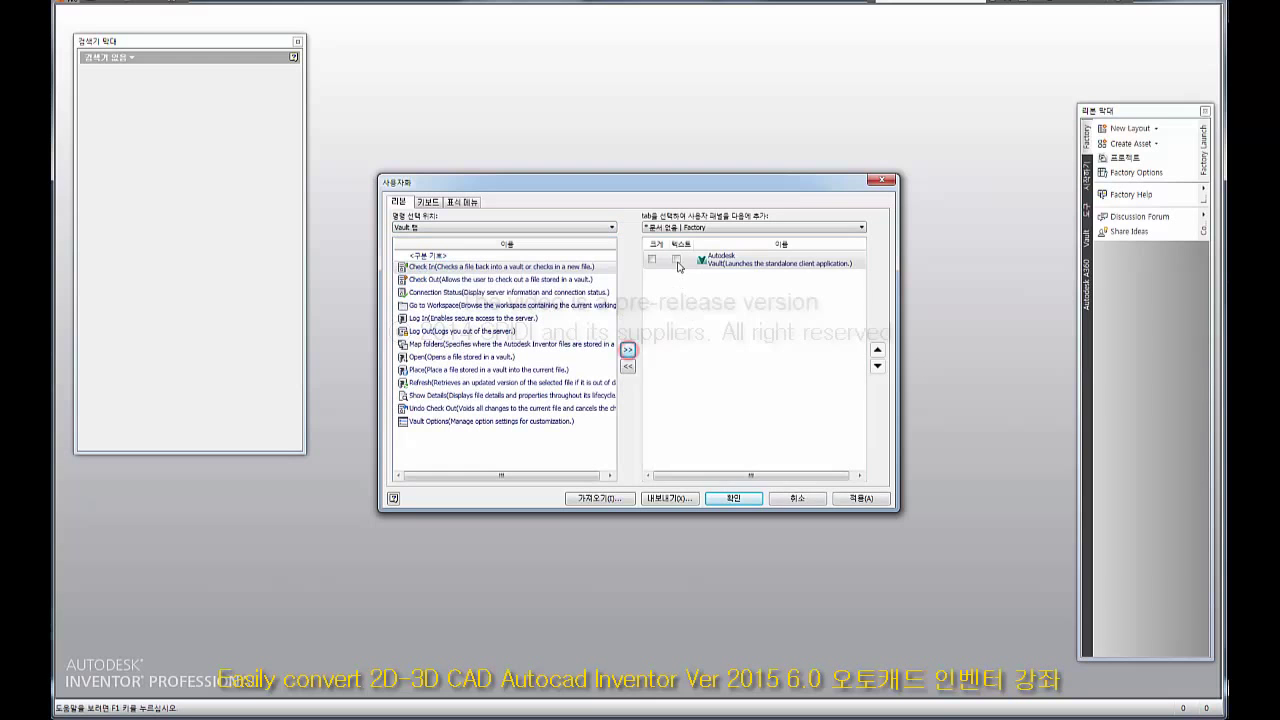
Add the Autodesk Vault launcher to the ribbon as a custom command and start Vault Explorer.
click(733, 497)
click(1150, 251)
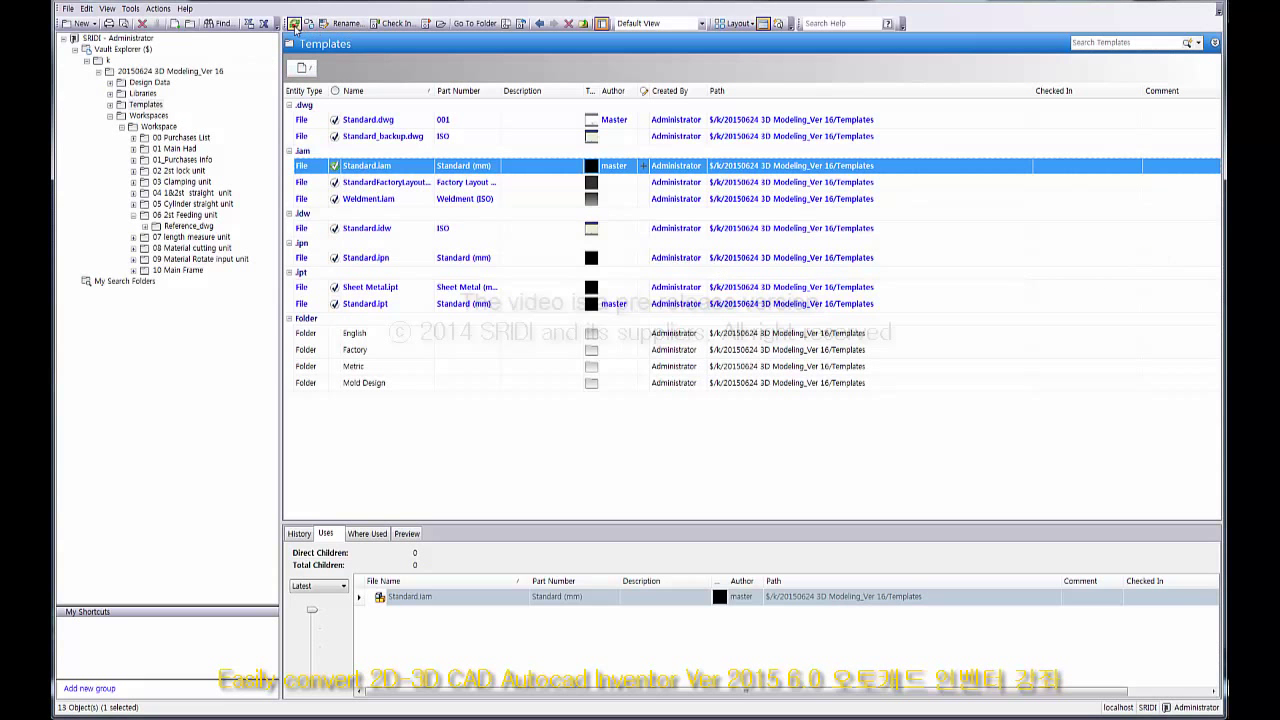
Open Standard.iam, then Standard.ipt, from the Vault Templates folder into Inventor.
right_click(393, 172)
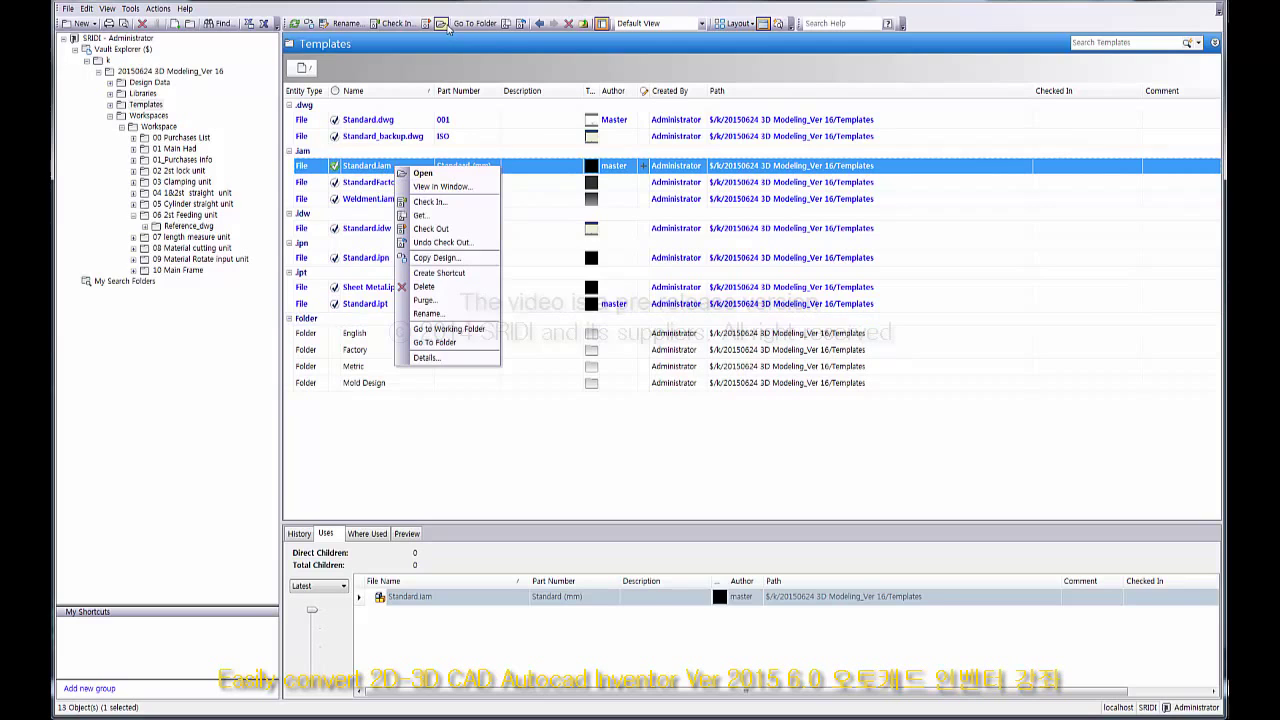
click(423, 173)
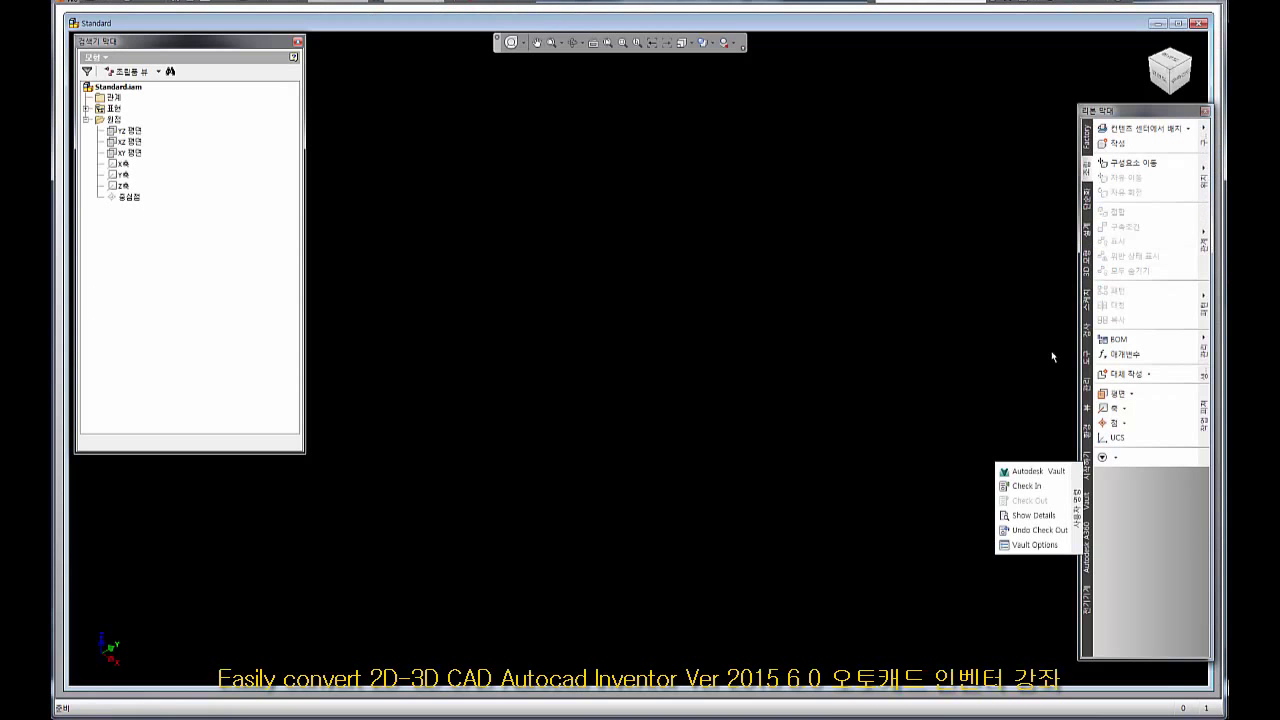
click(1037, 473)
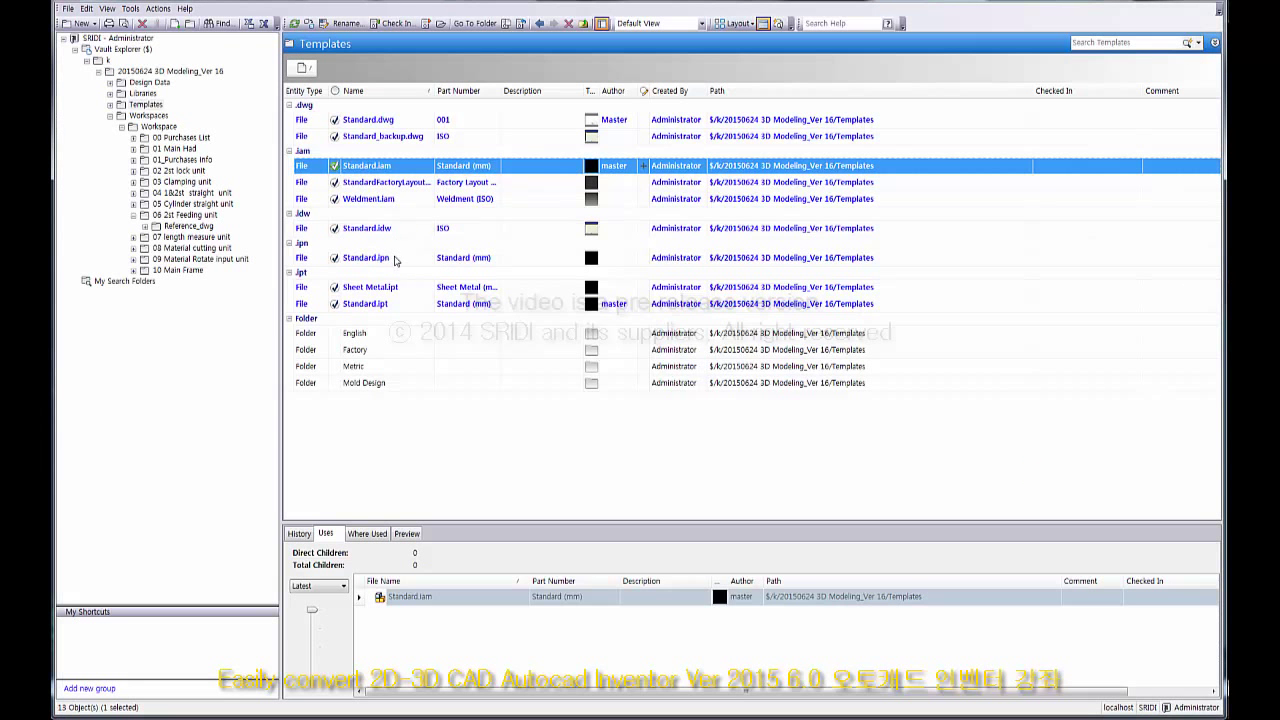
click(385, 307)
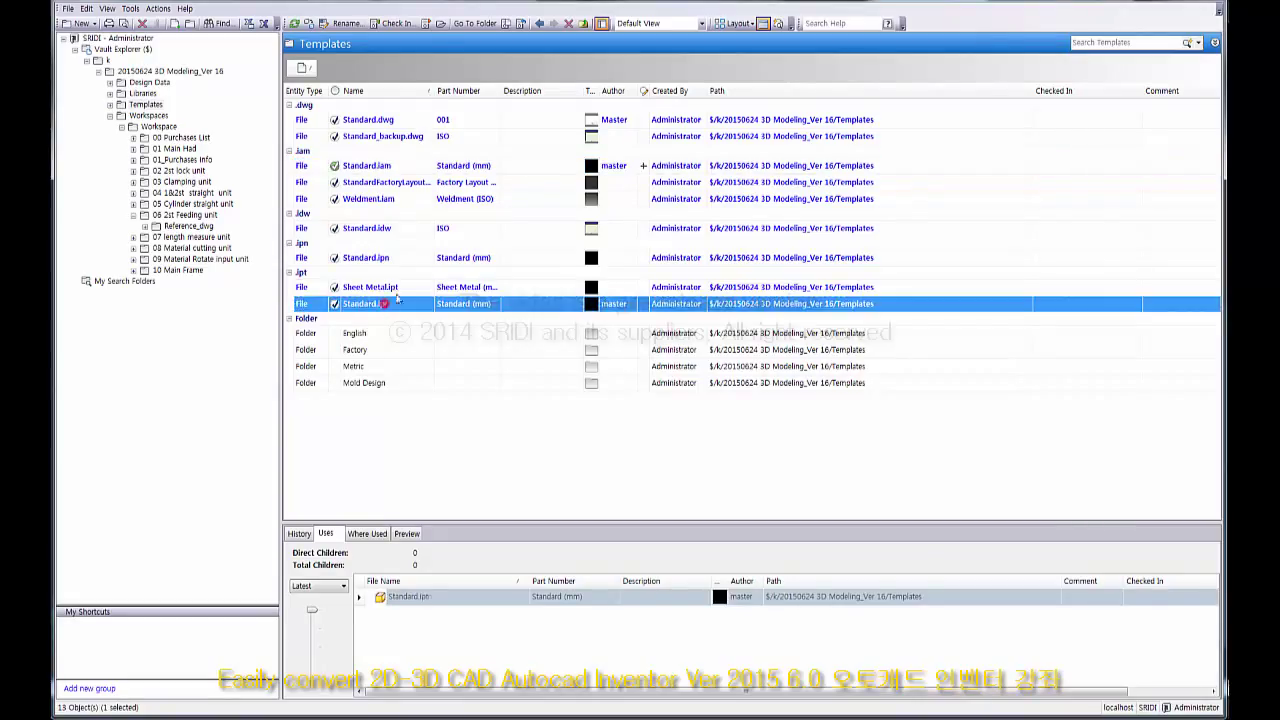
click(440, 22)
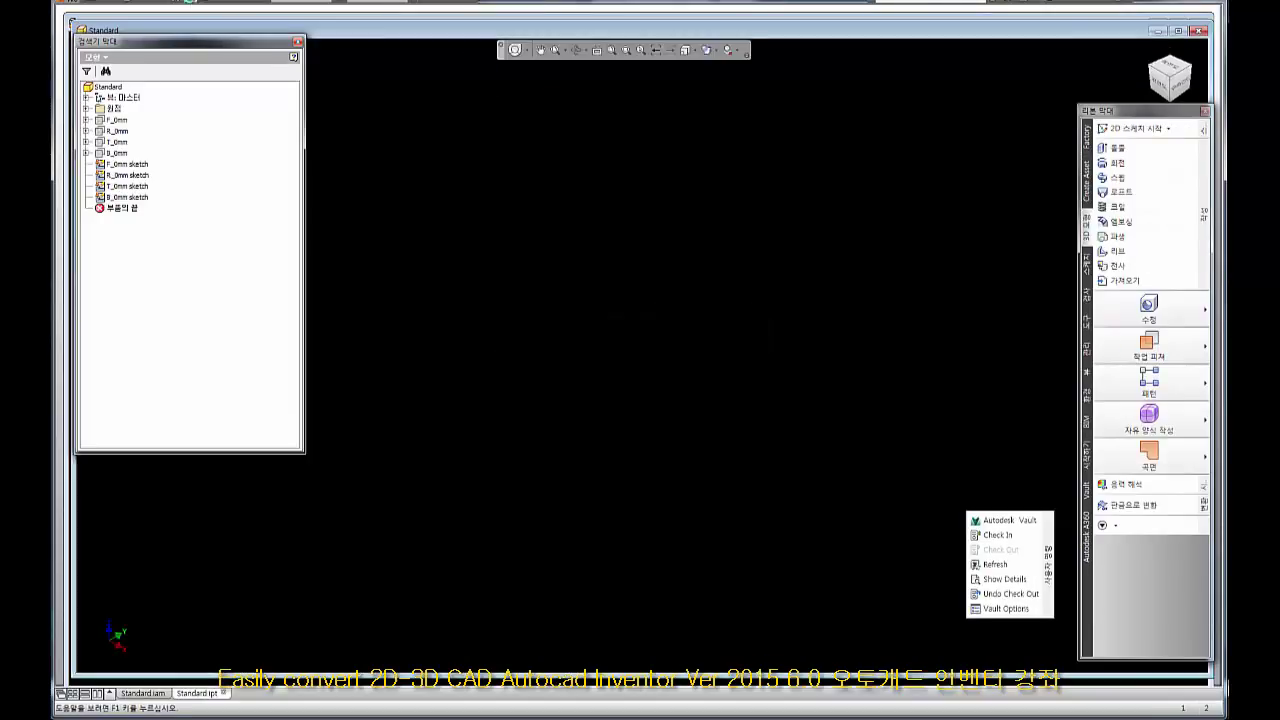
click(585, 218)
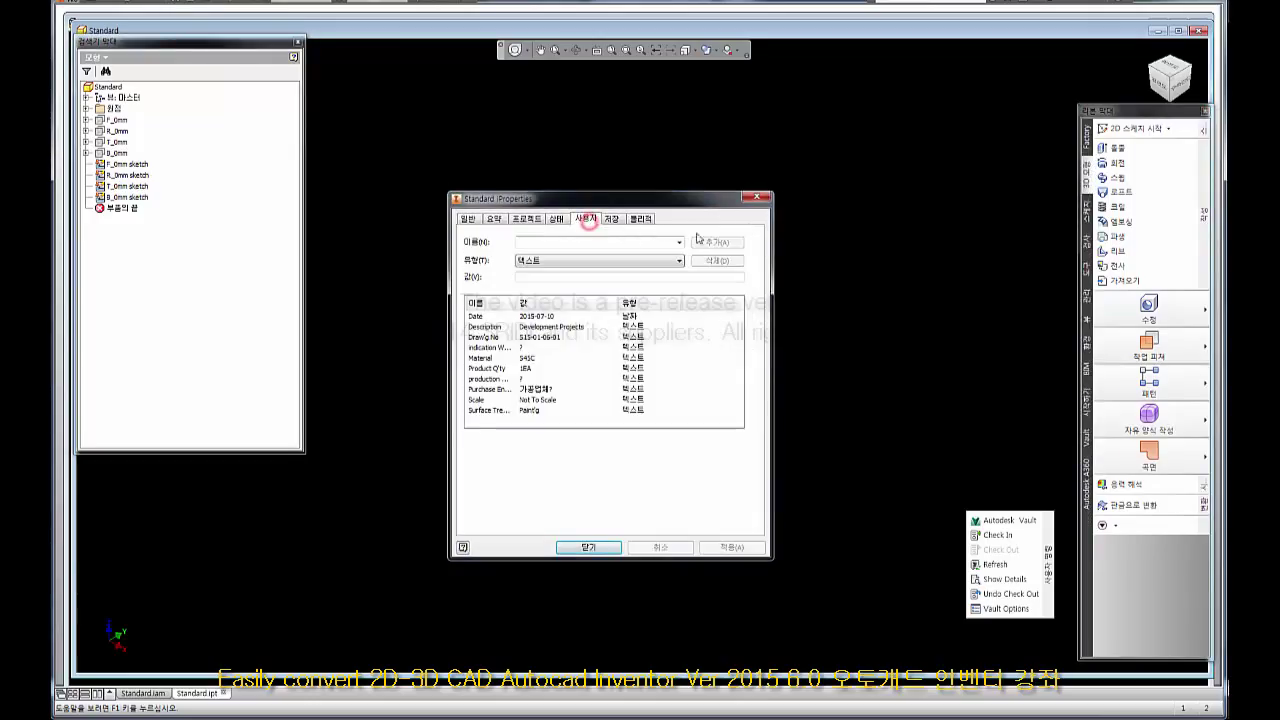
click(556, 340)
click(562, 276)
click(617, 197)
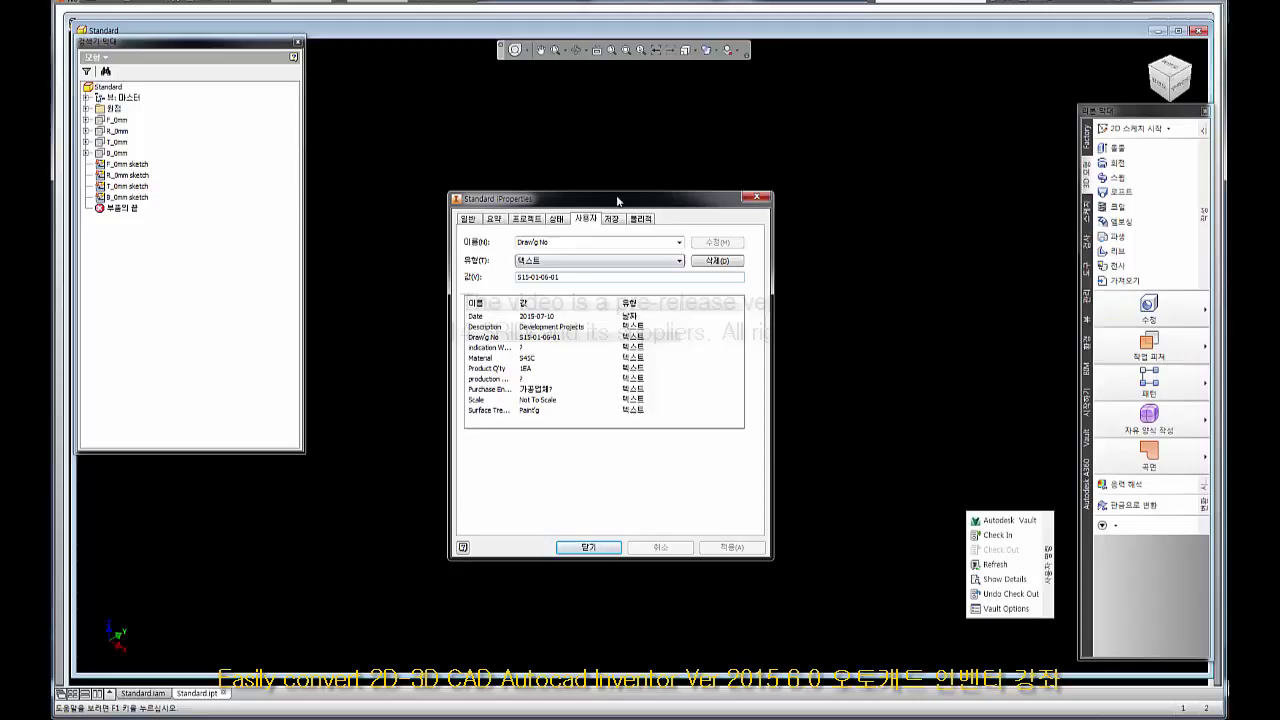
click(719, 197)
click(760, 197)
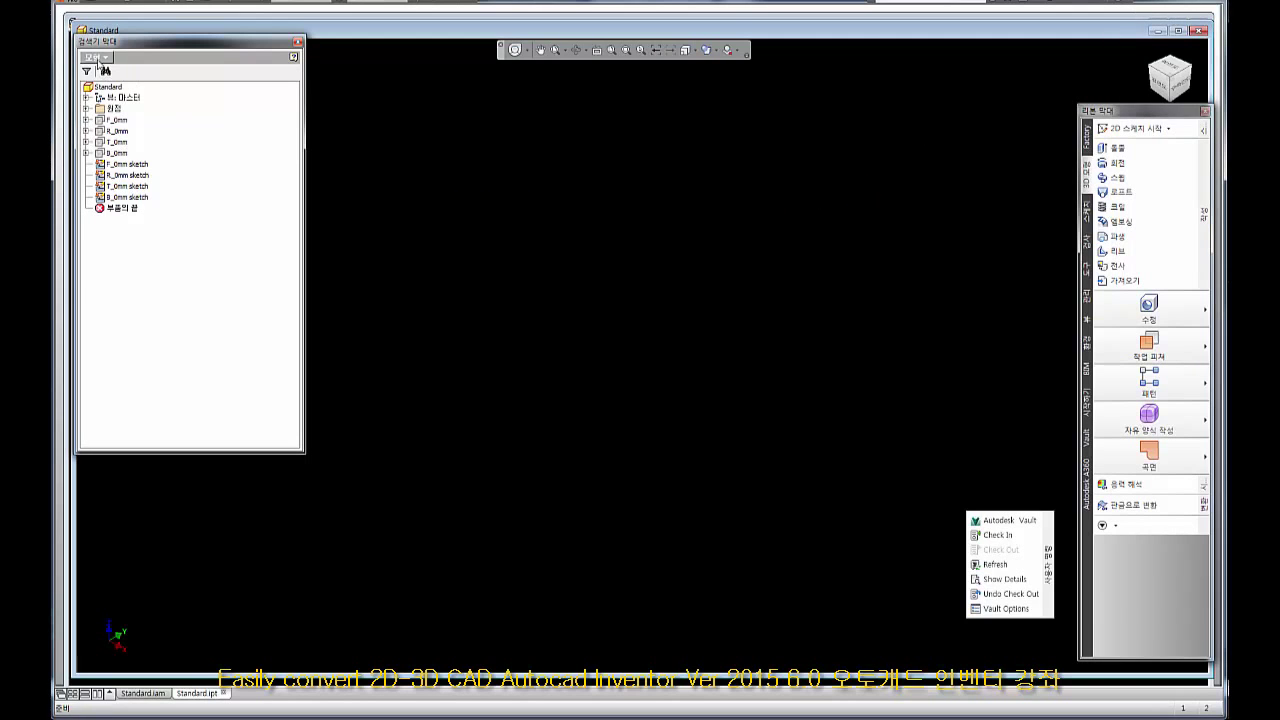
Switch the browser to the Vault view and check in Standard.ipt, keeping it checked out.
click(96, 57)
click(111, 97)
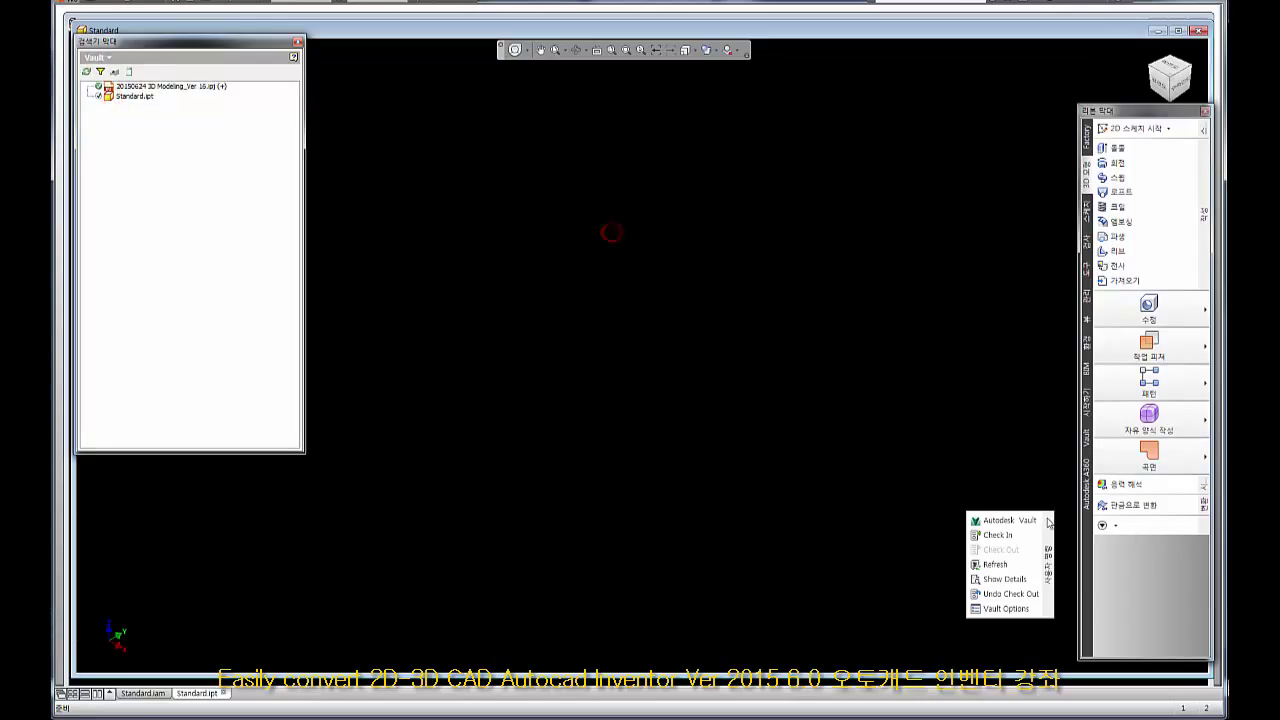
click(1005, 535)
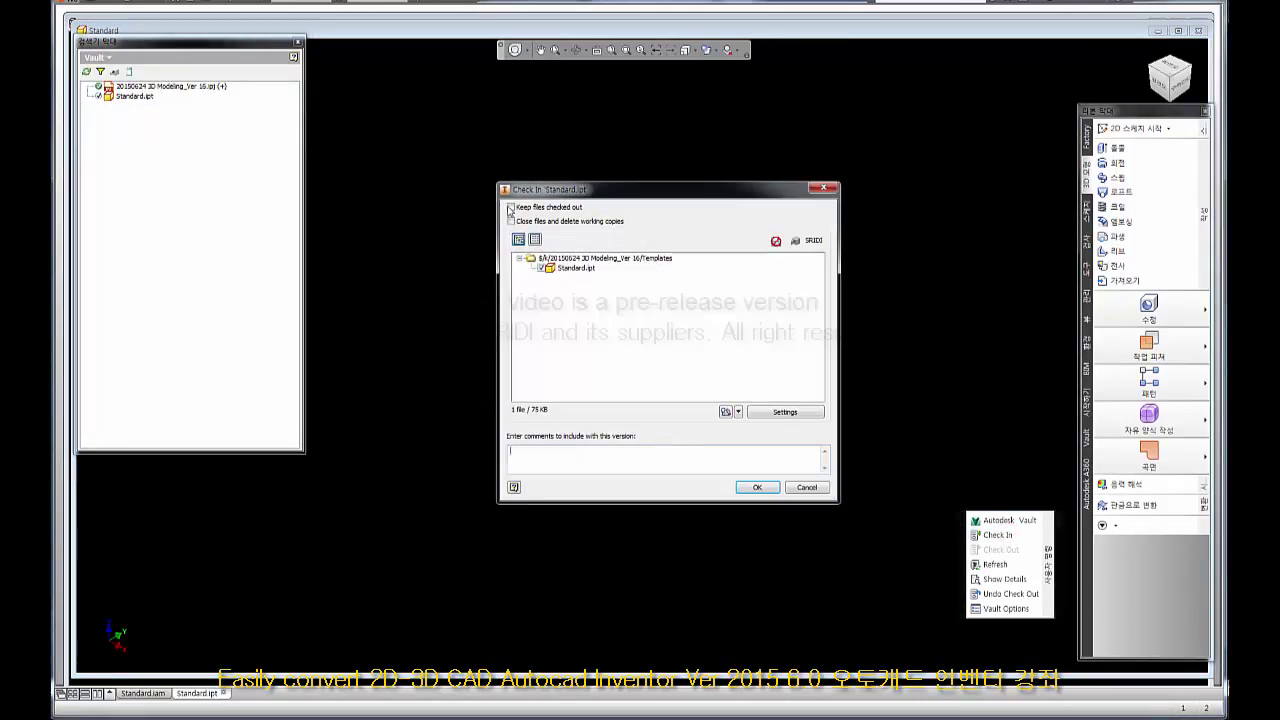
click(510, 206)
click(757, 487)
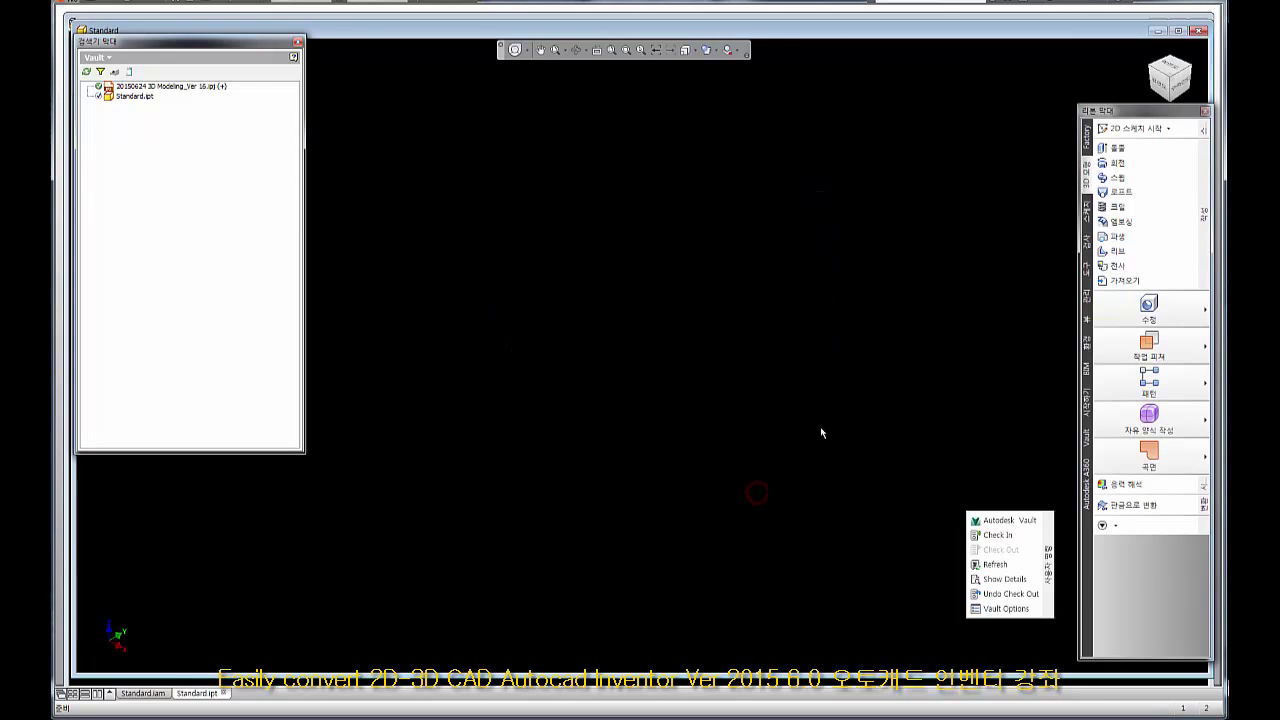
Redo the Standard.ipt check-in with Keep files checked out ticked and confirm it.
click(939, 179)
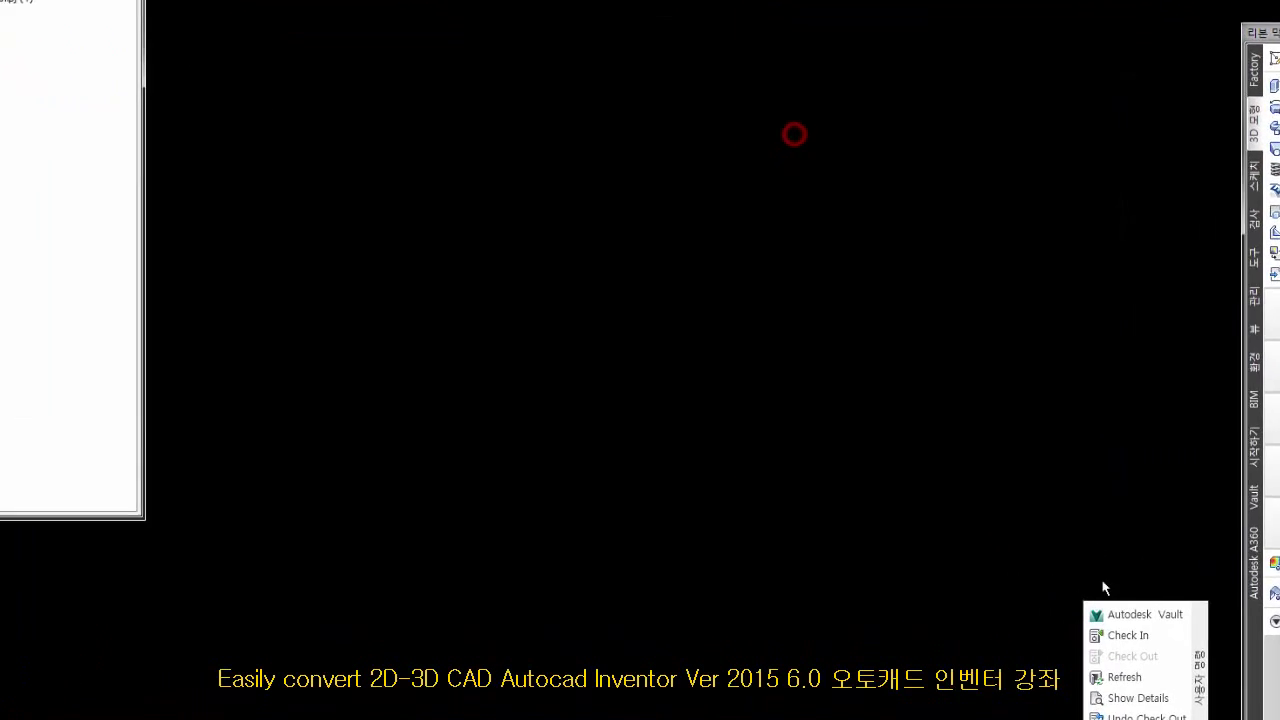
click(997, 535)
click(780, 602)
click(1015, 380)
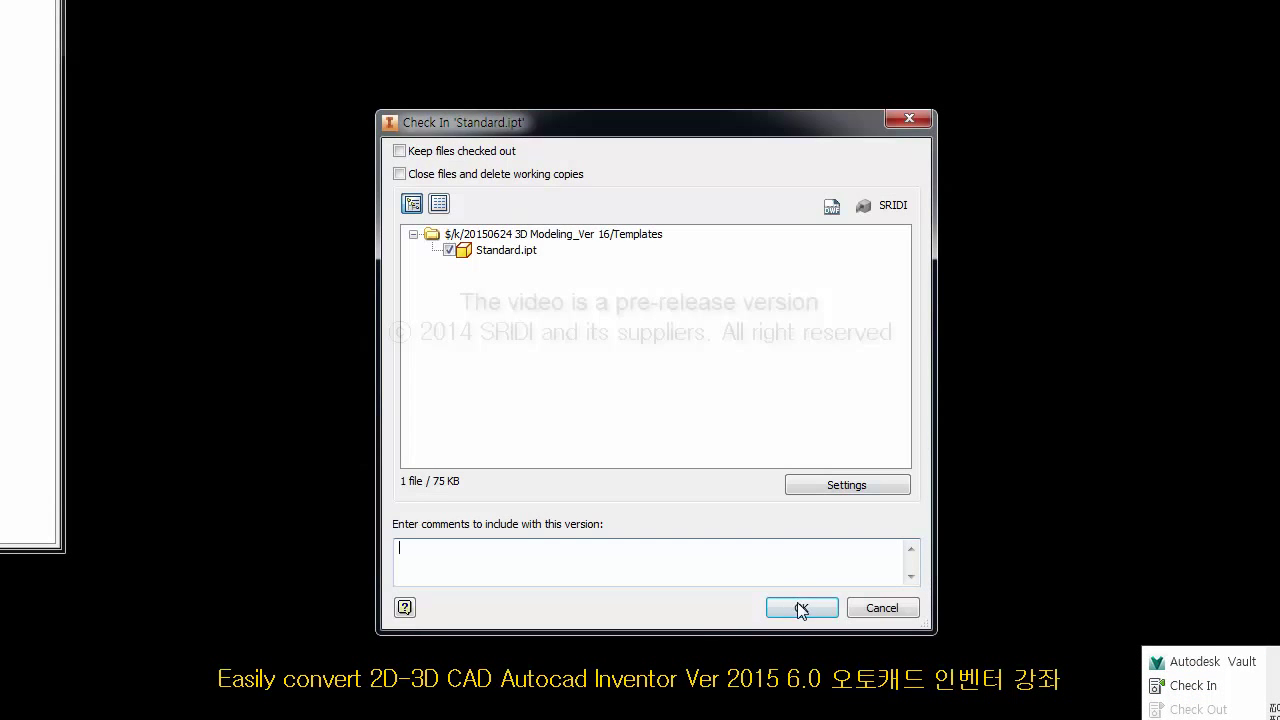
click(399, 151)
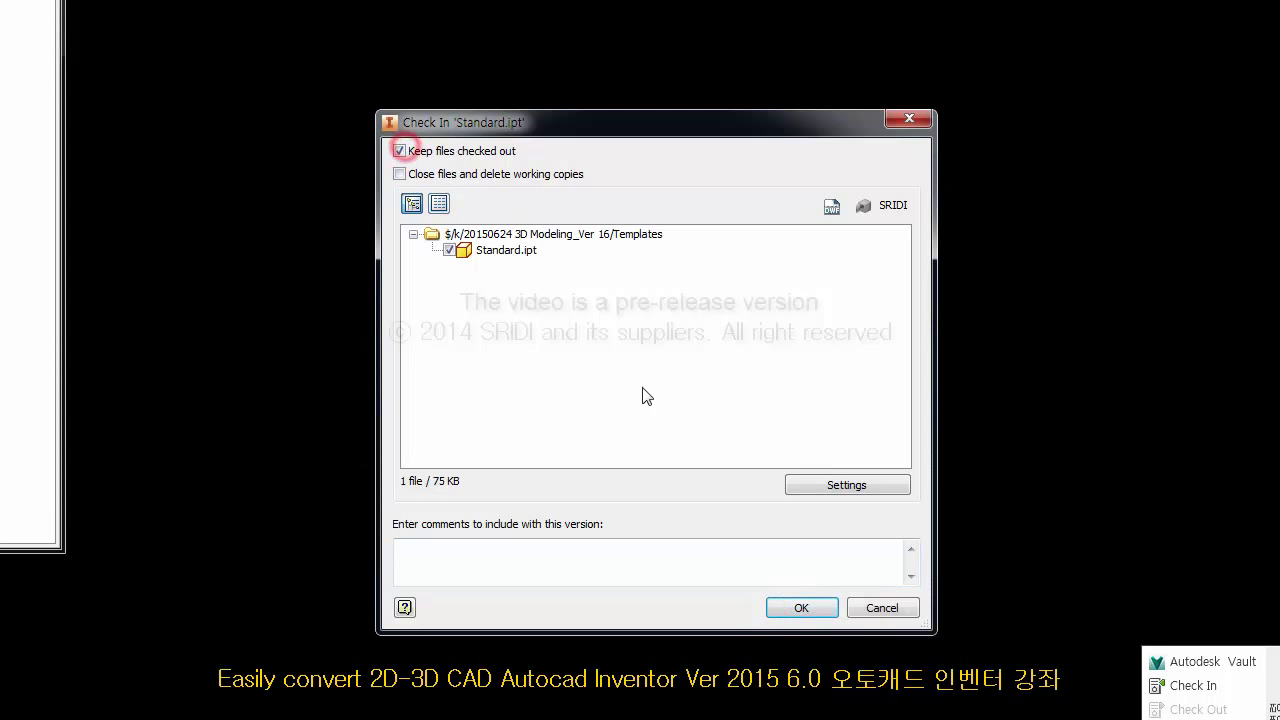
click(801, 606)
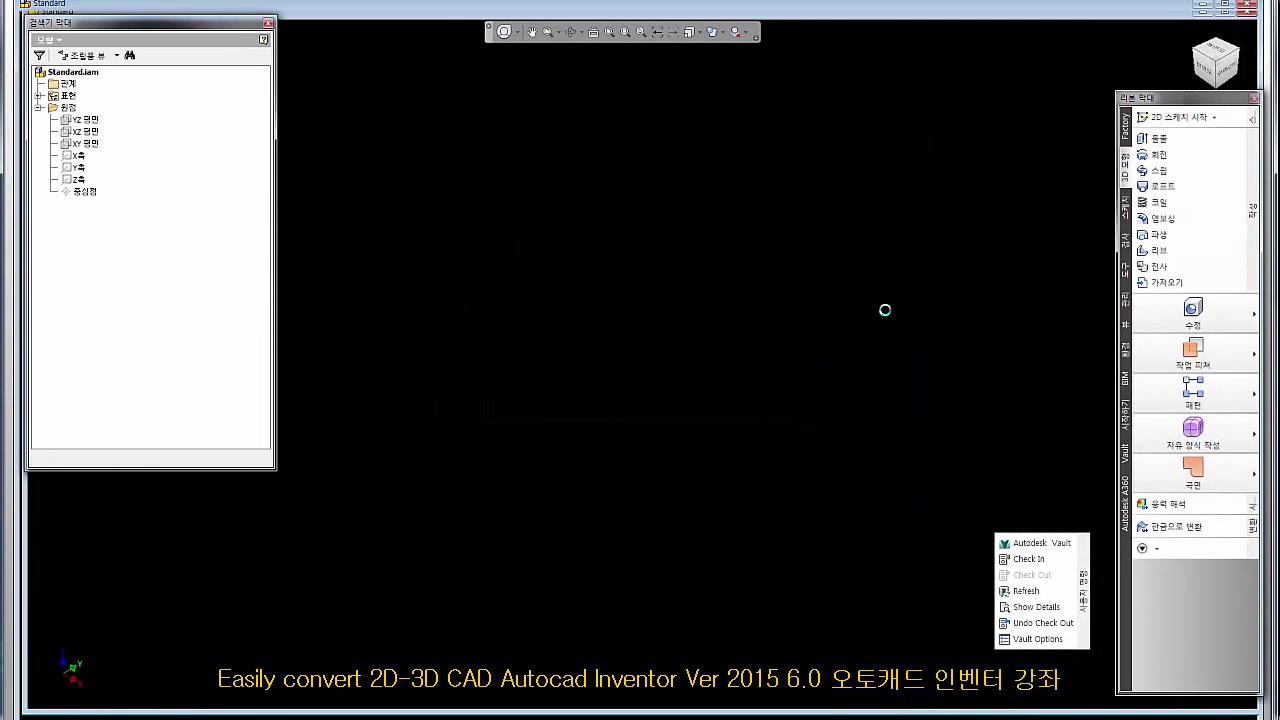
Switch the browser to the Vault view and check in Standard.iam.
click(885, 310)
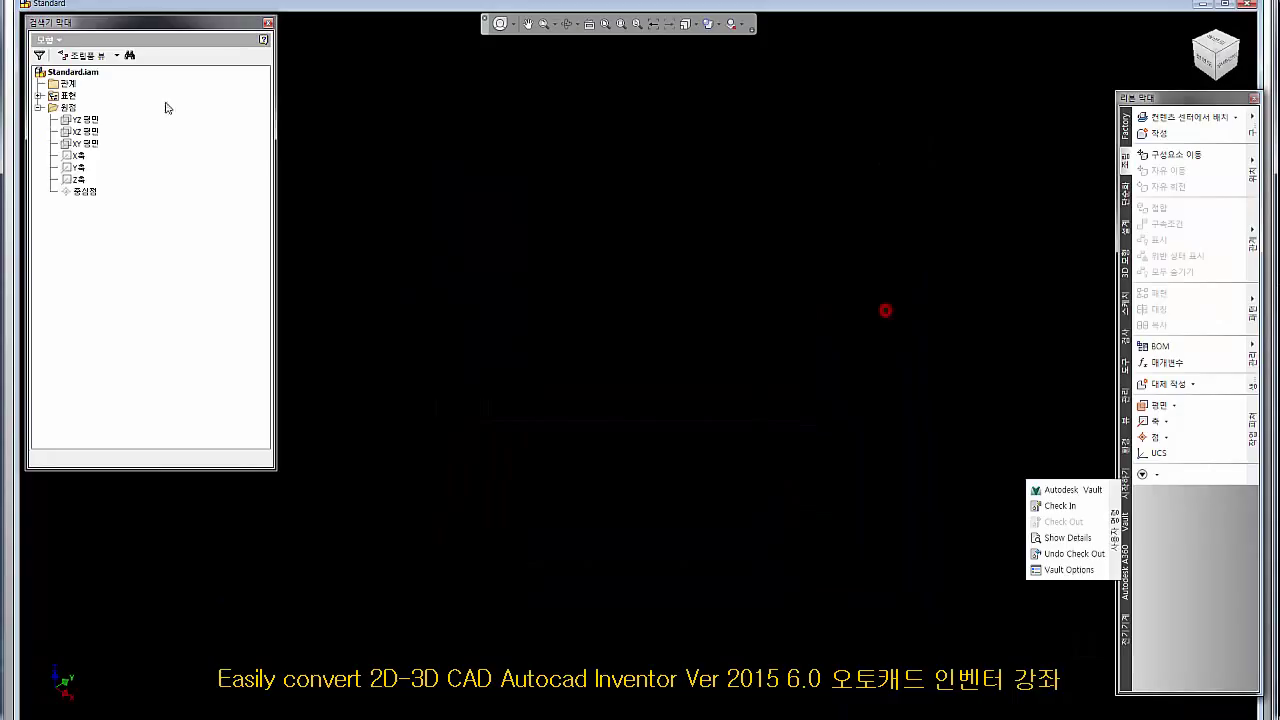
click(46, 39)
click(64, 100)
click(685, 247)
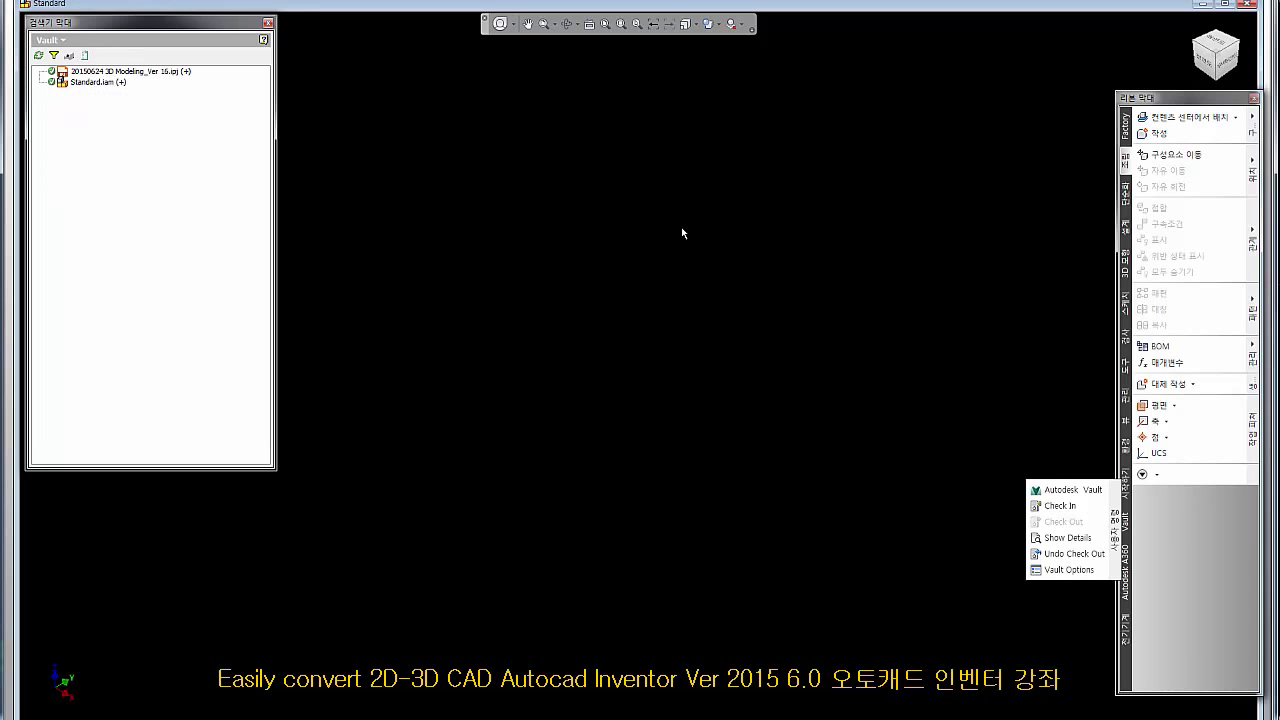
click(822, 272)
click(1060, 505)
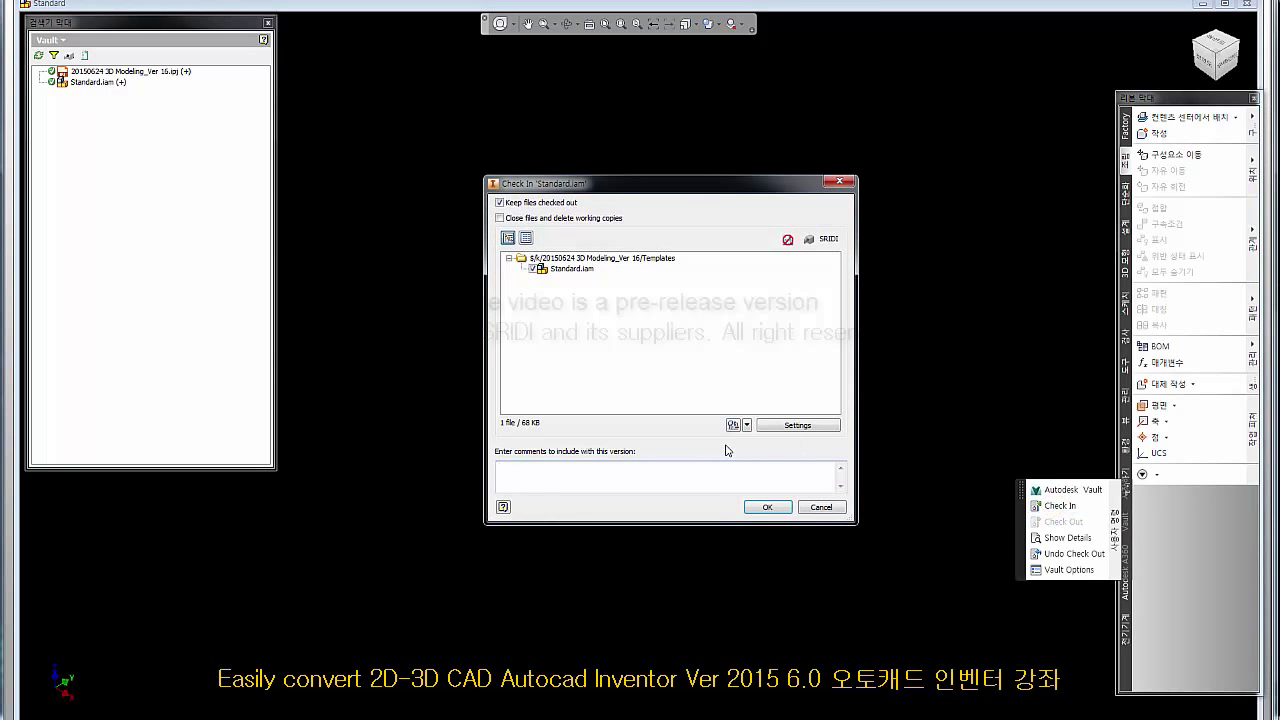
click(767, 507)
Close the Standard.iam assembly, confirming the Check In dialog with OK.
click(873, 392)
click(1251, 9)
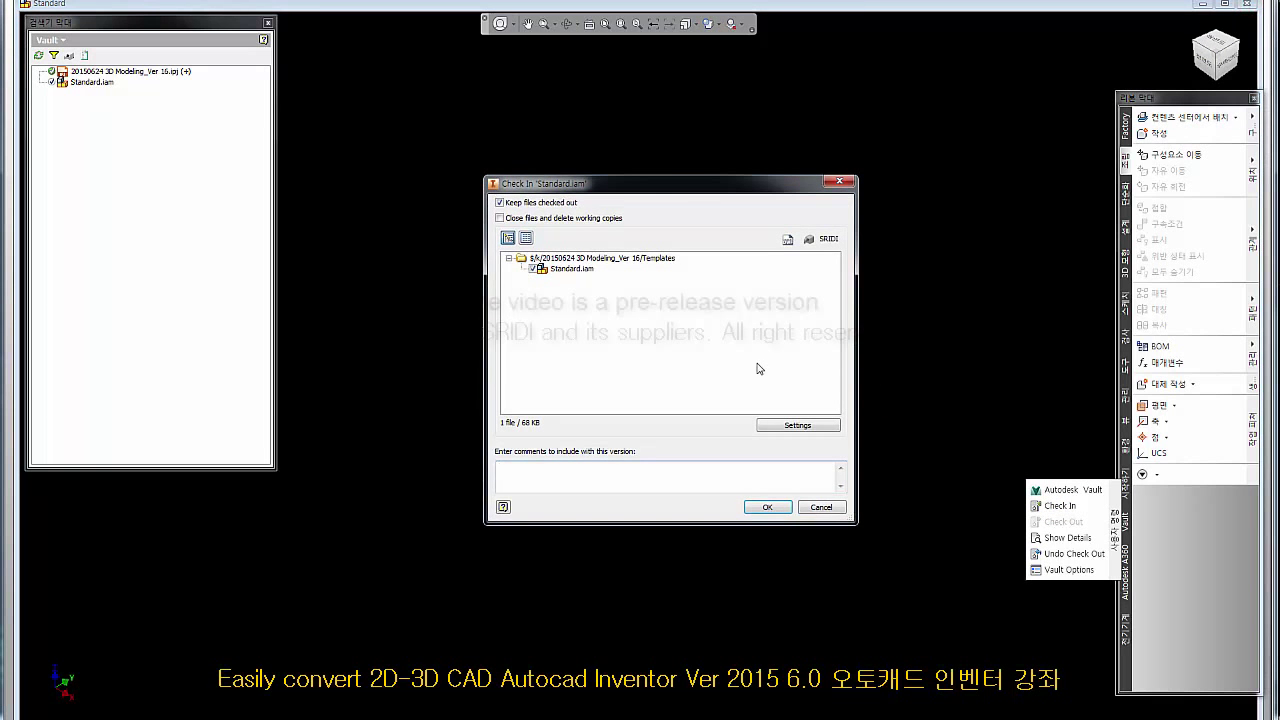
click(766, 507)
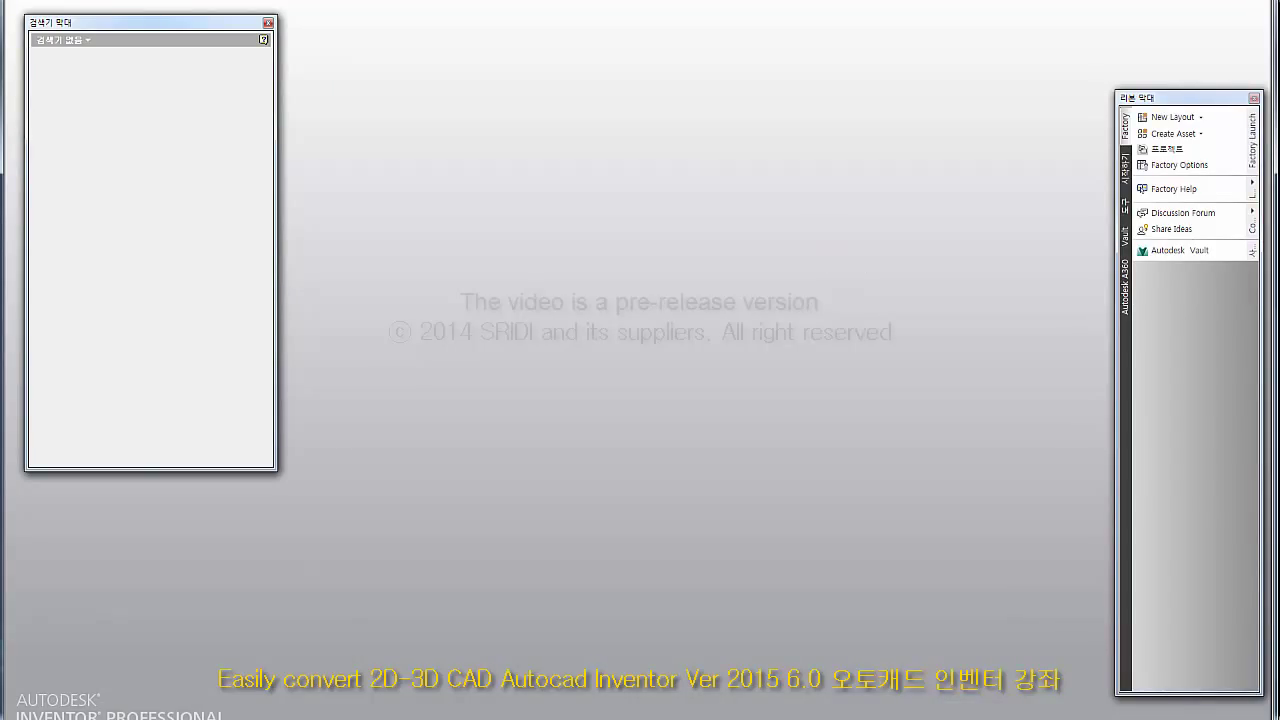
click(1177, 251)
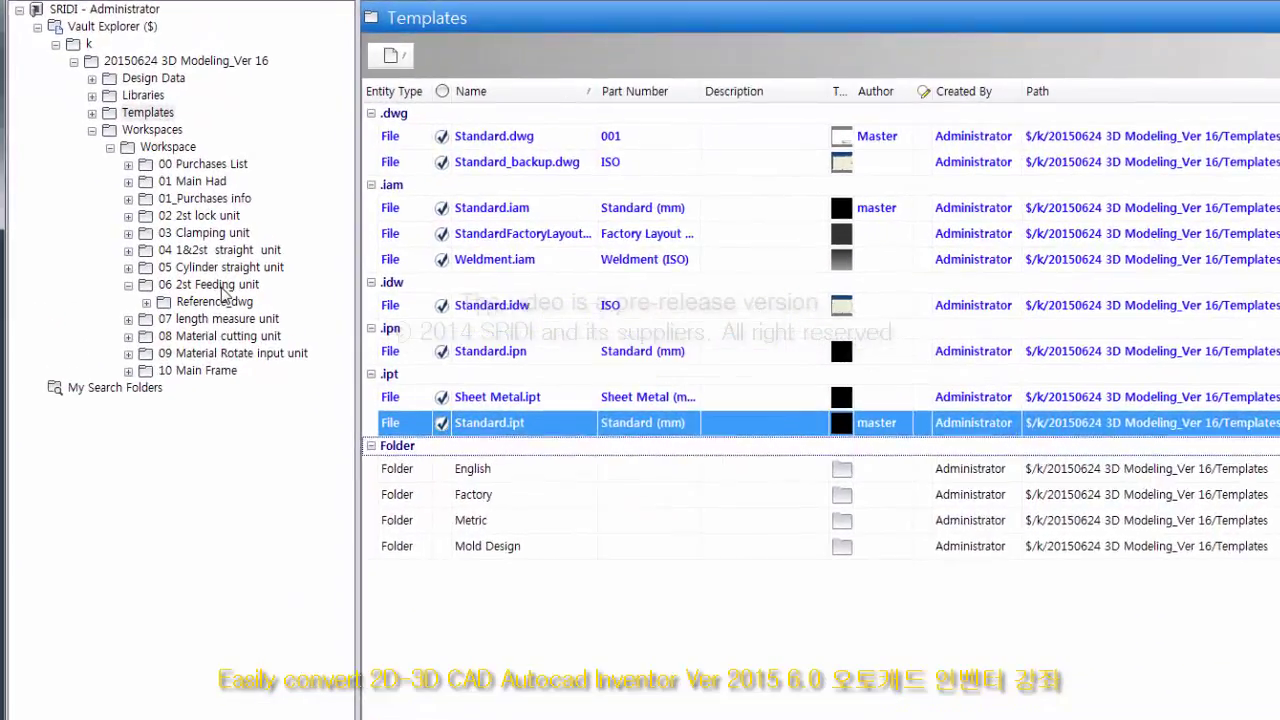
click(148, 211)
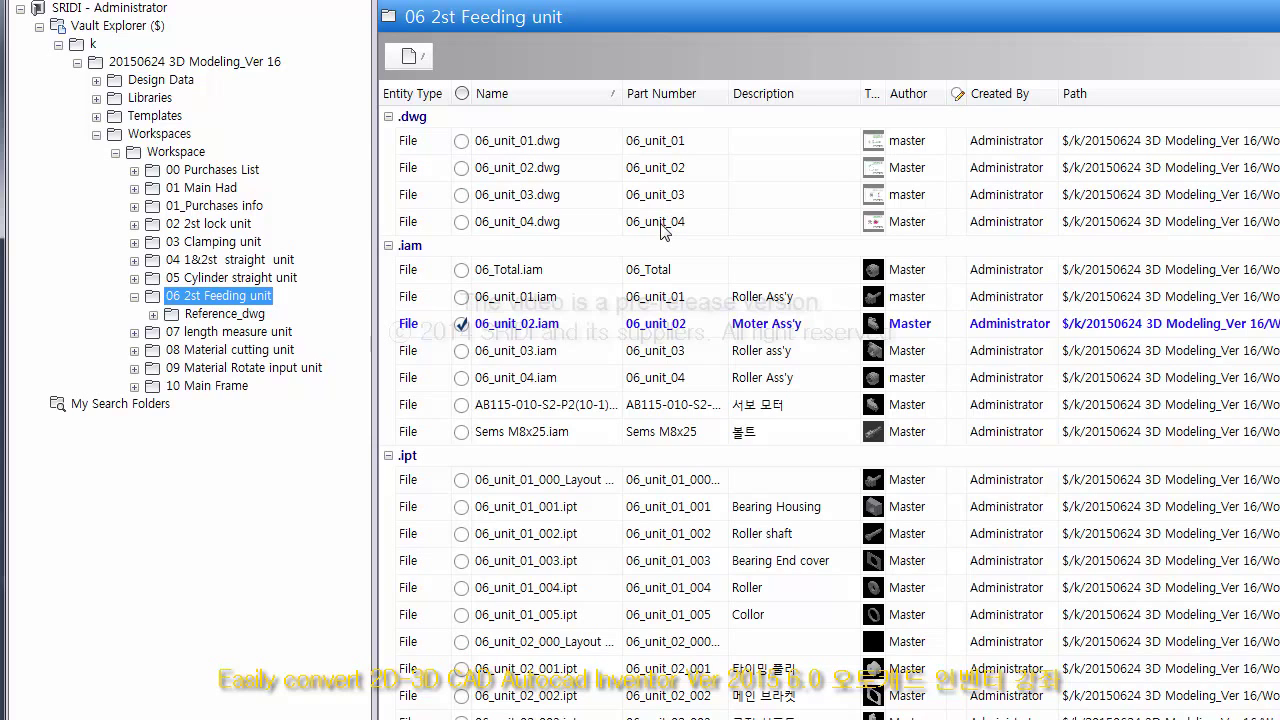
key(alt+Tab)
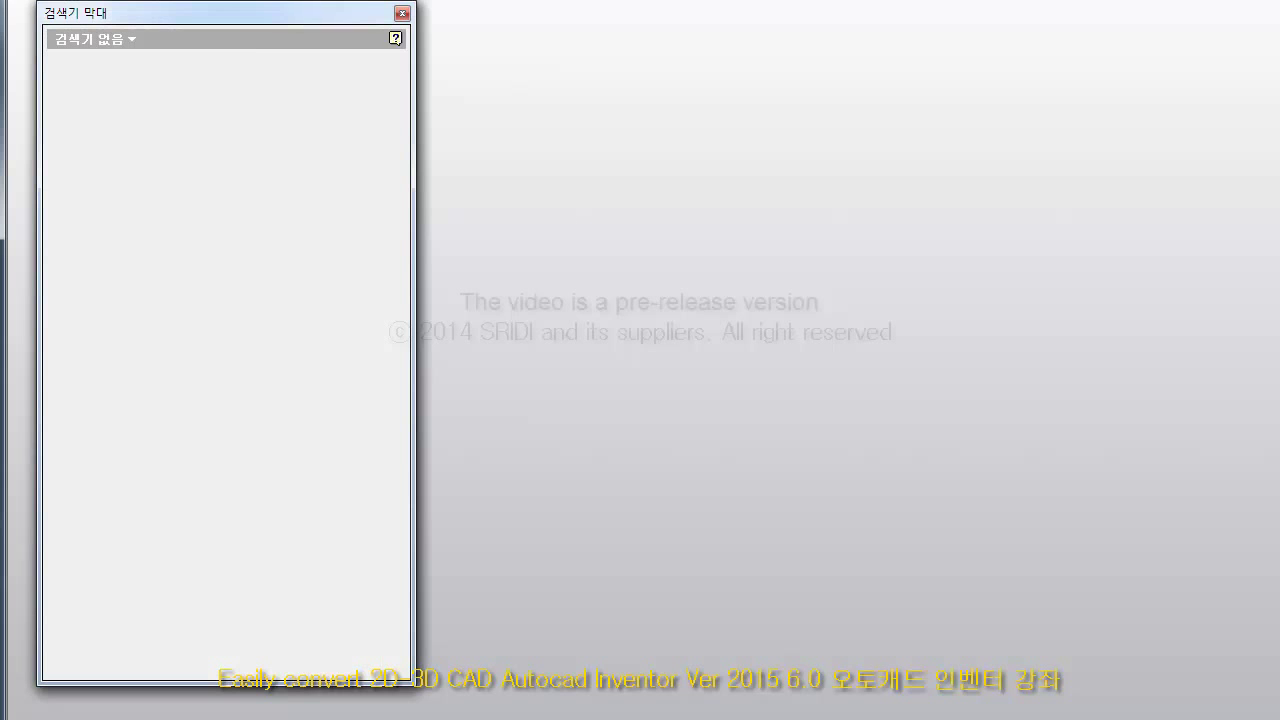
Create a new assembly from the Standard.iam template.
key(ctrl+n)
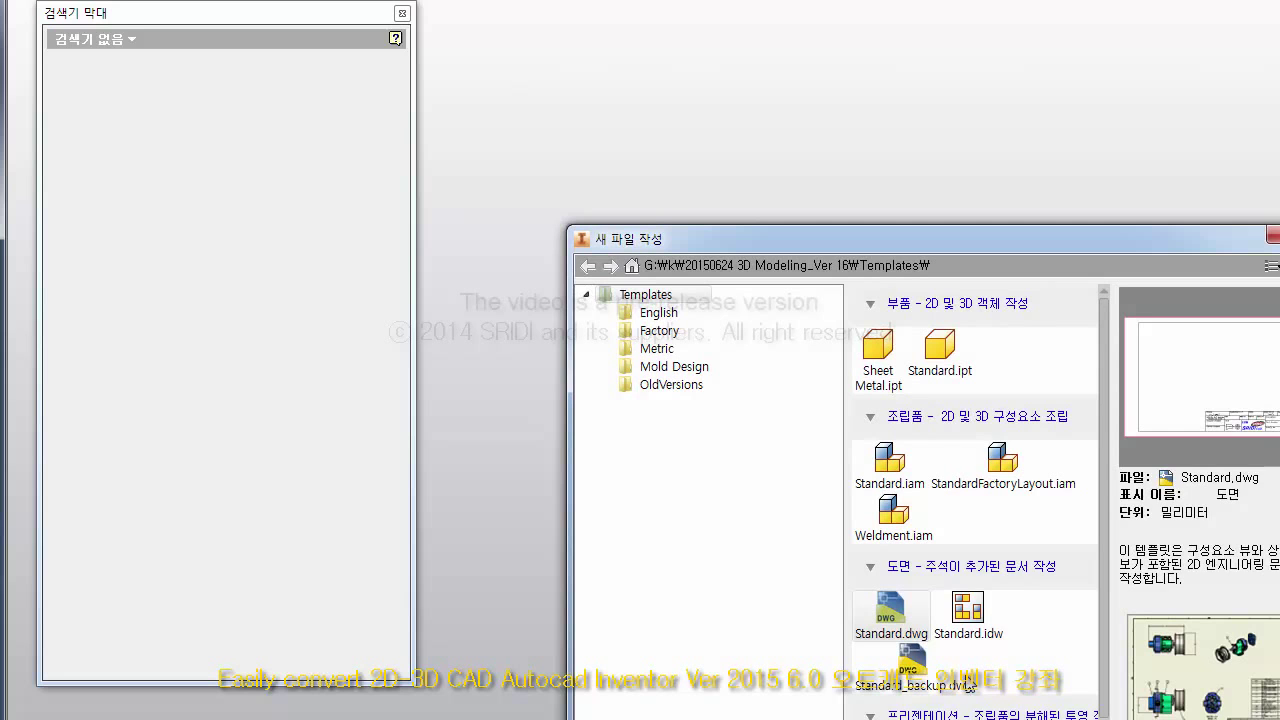
click(912, 478)
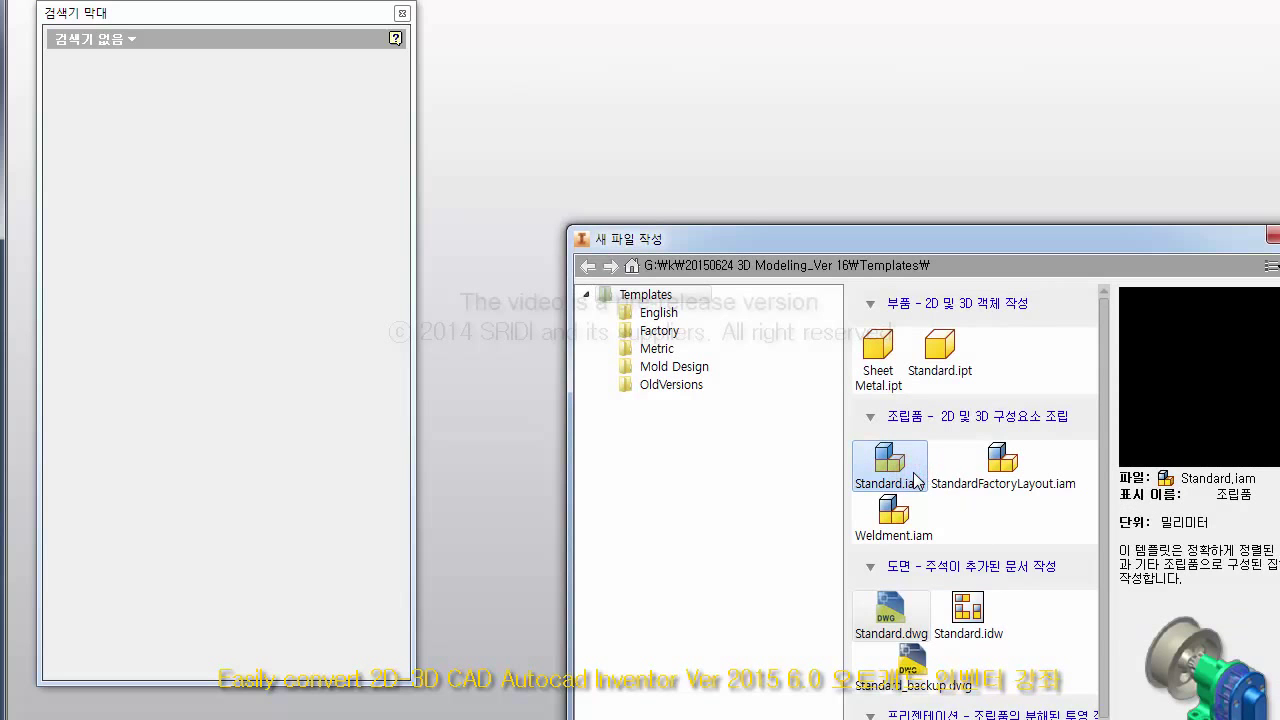
key(Return)
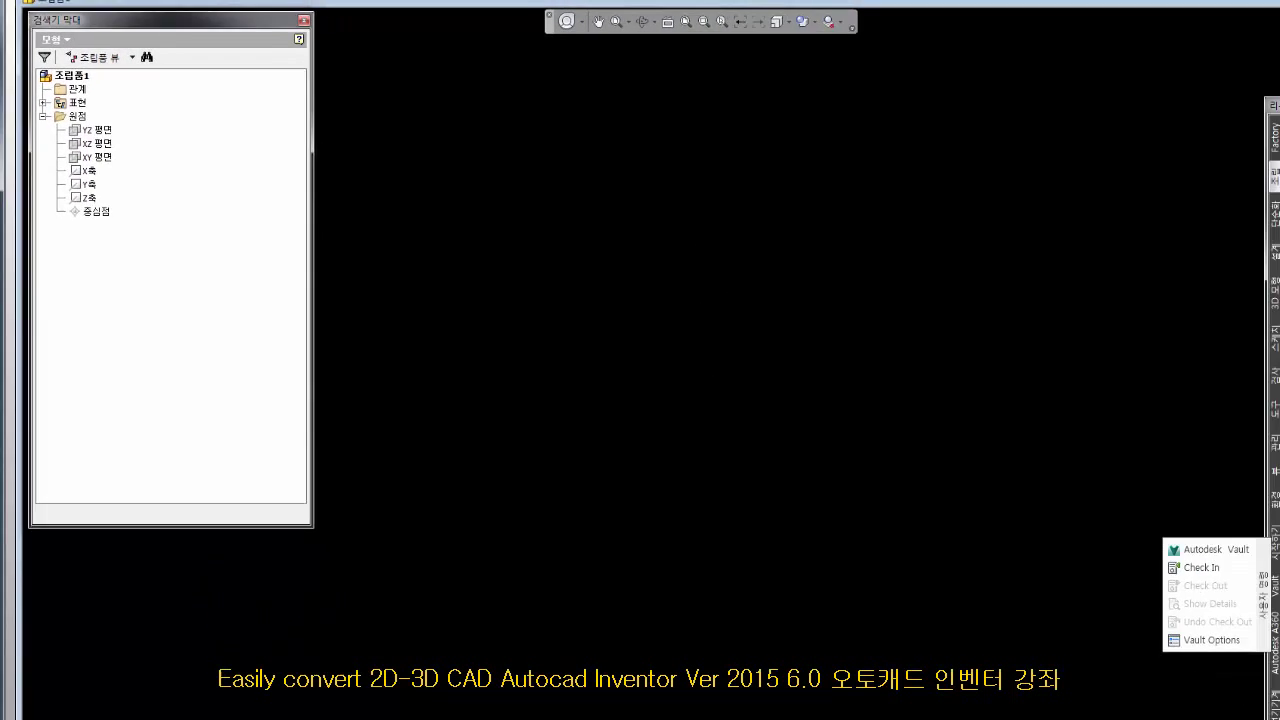
Start a new in-place component, reusing the unit 04 layout name with the unit number changed to 5.
key(n)
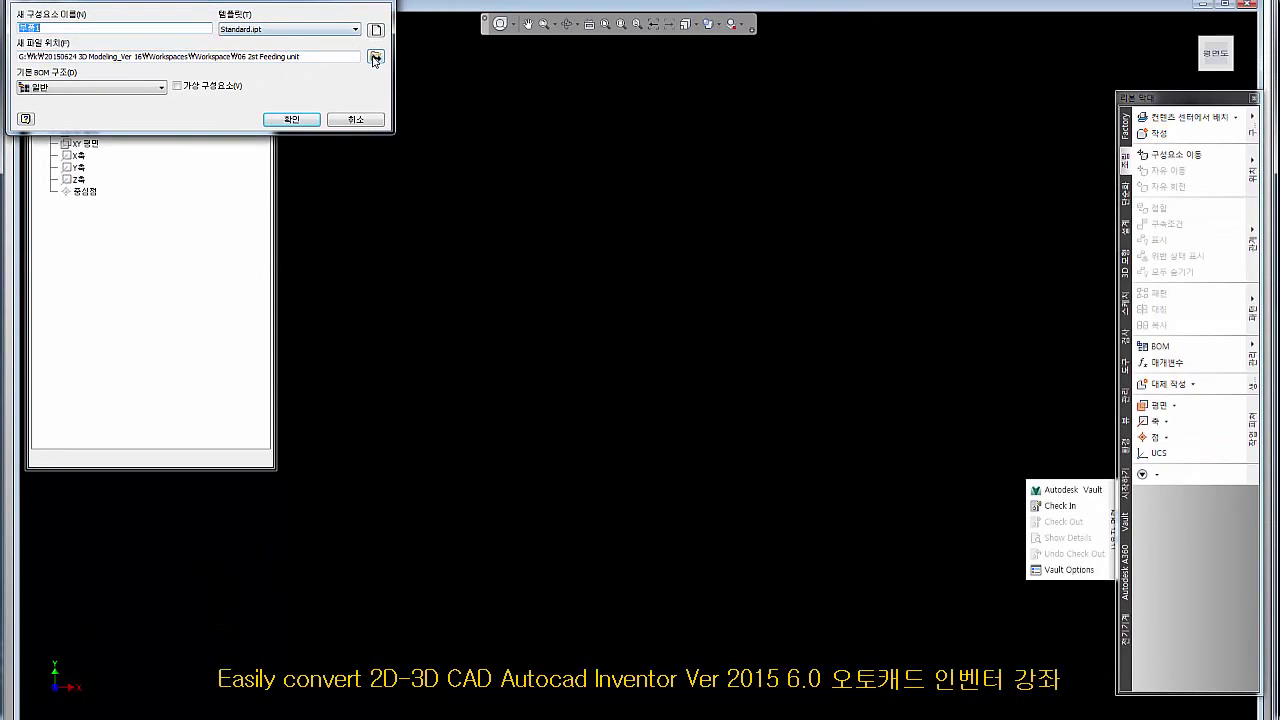
click(375, 58)
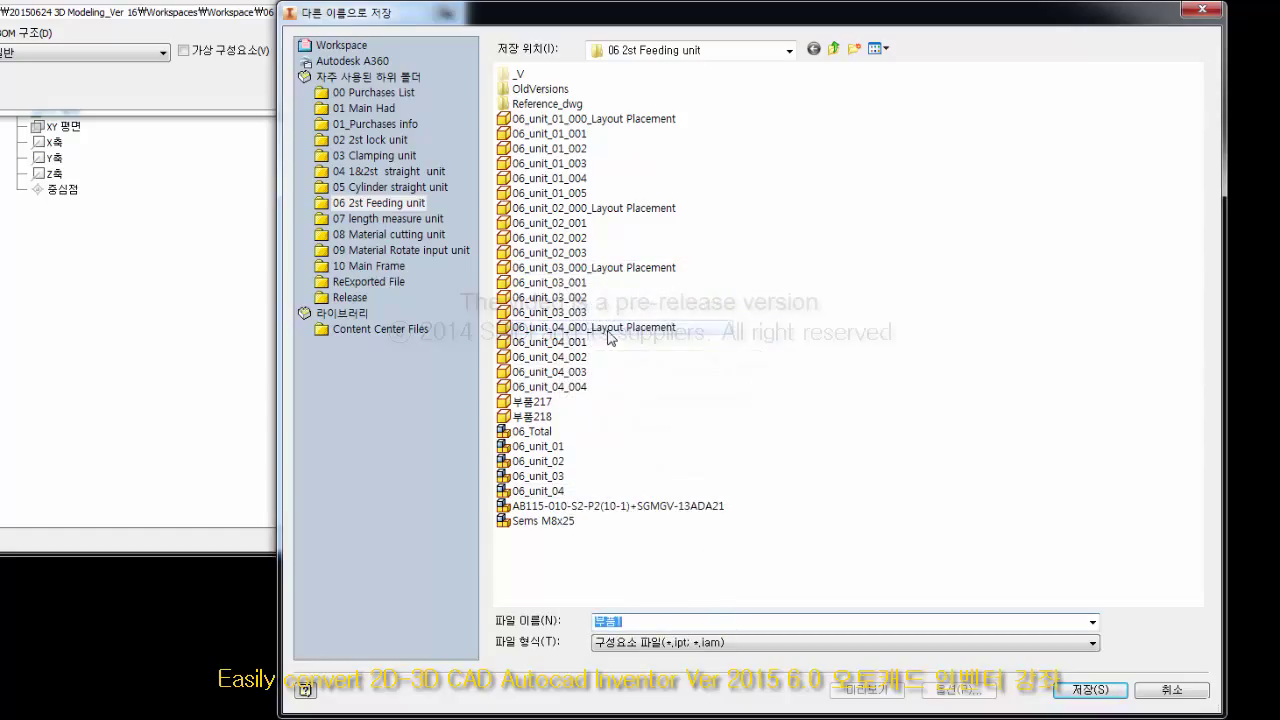
click(575, 327)
click(986, 466)
click(646, 620)
click(643, 620)
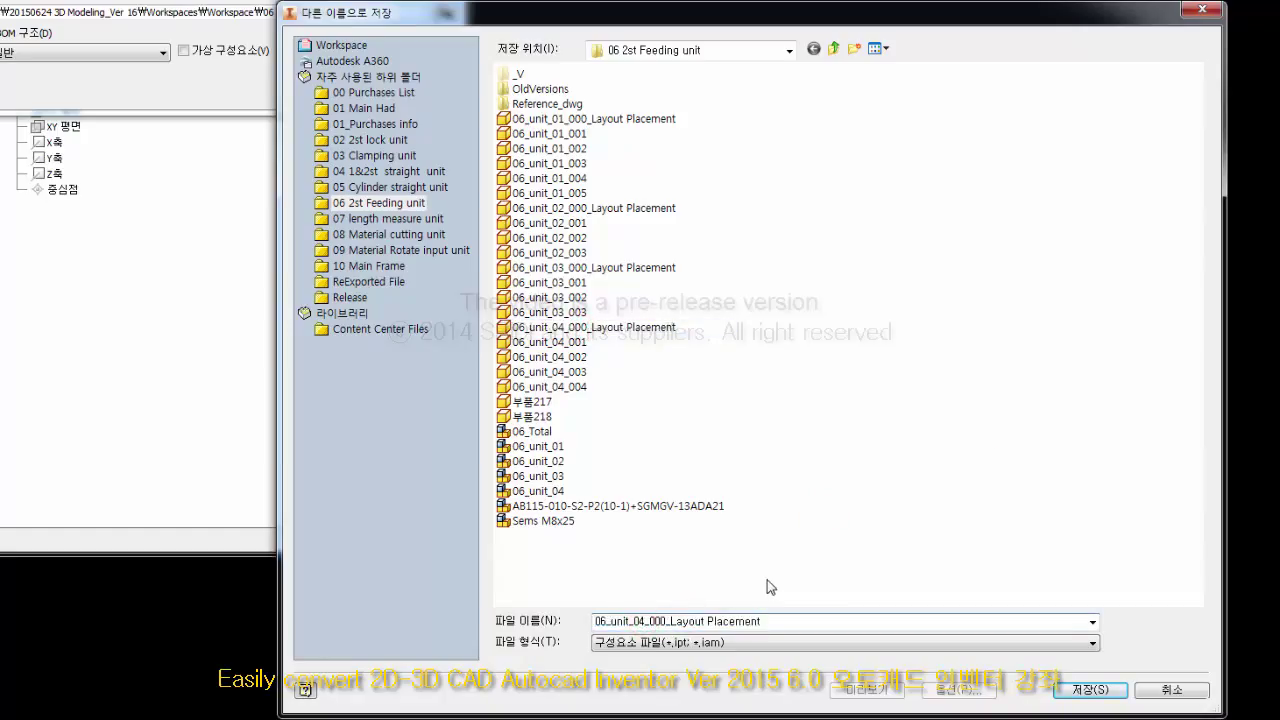
key(BackSpace)
text(5)
Save the part as 06_unit_05_000_Layout Placement and confirm the Create Component dialog.
click(1032, 463)
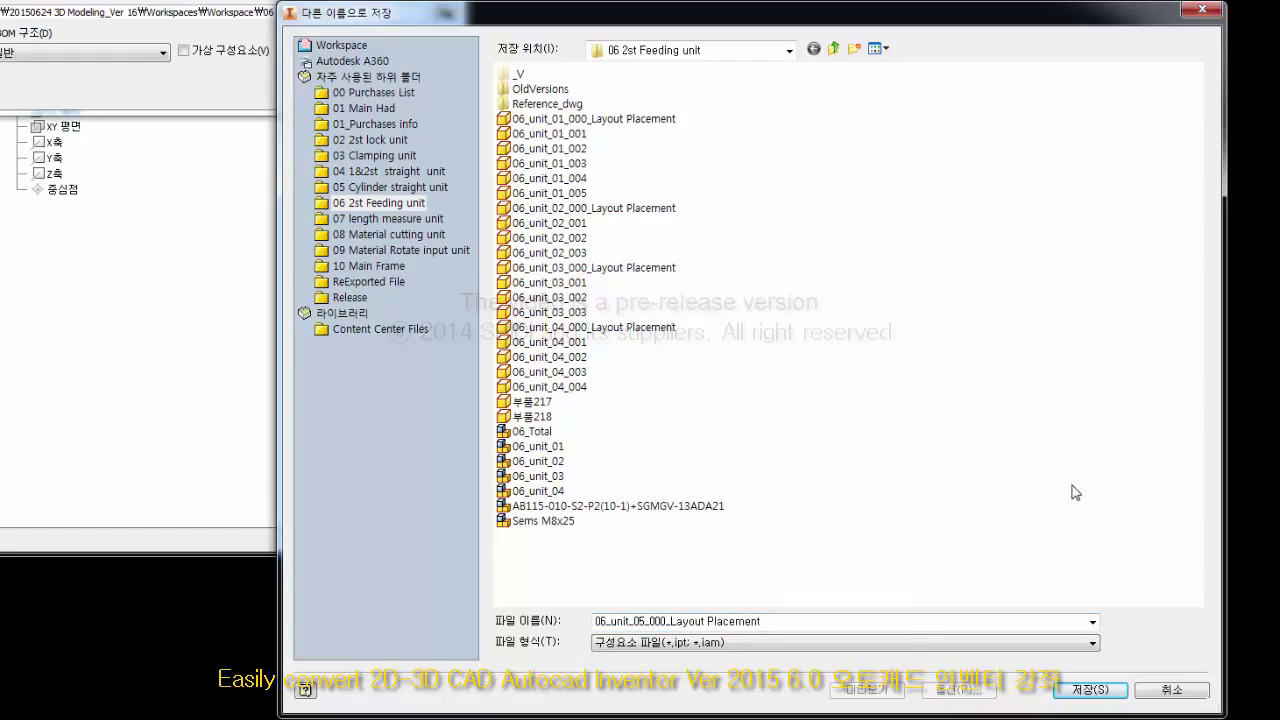
click(1073, 487)
click(781, 622)
click(796, 622)
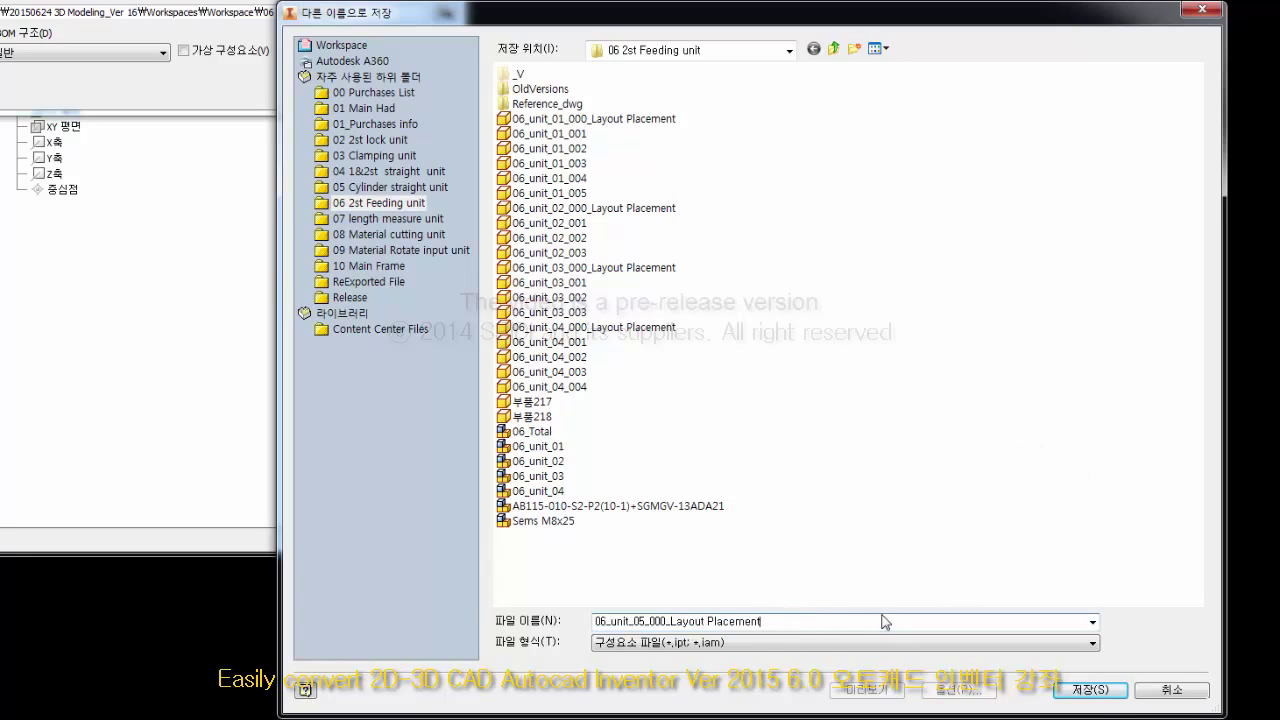
click(886, 564)
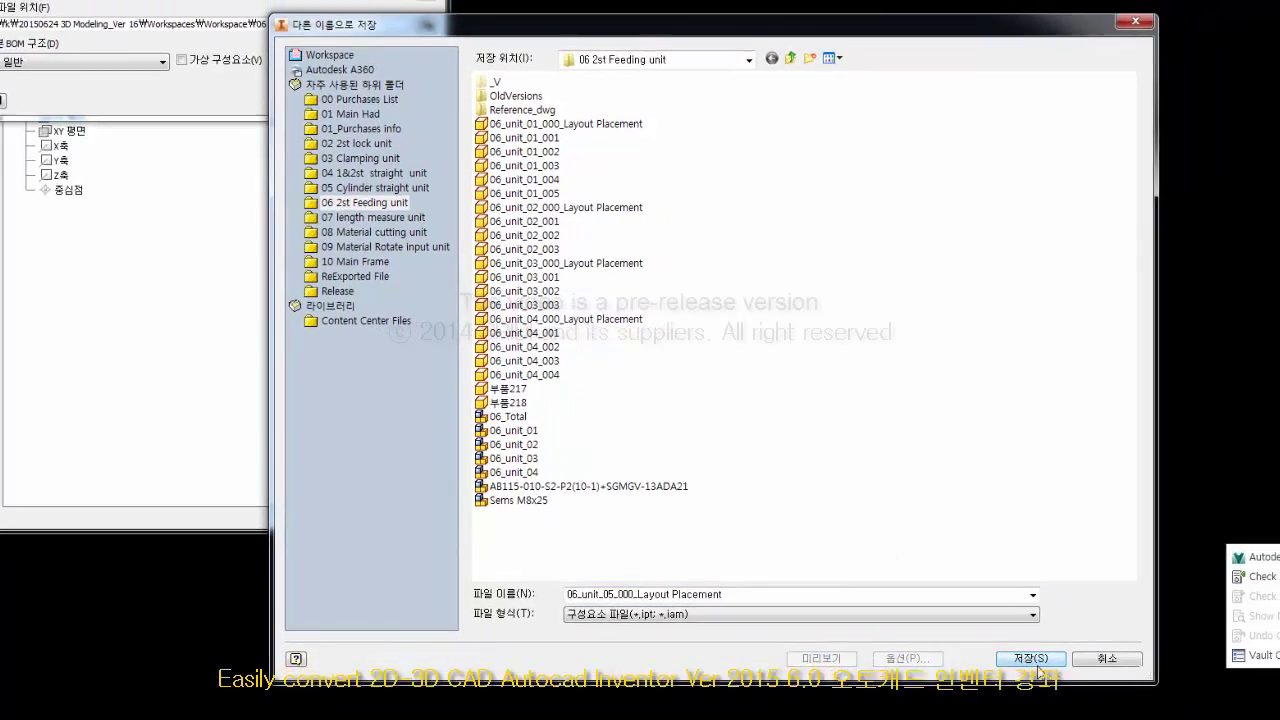
click(1094, 692)
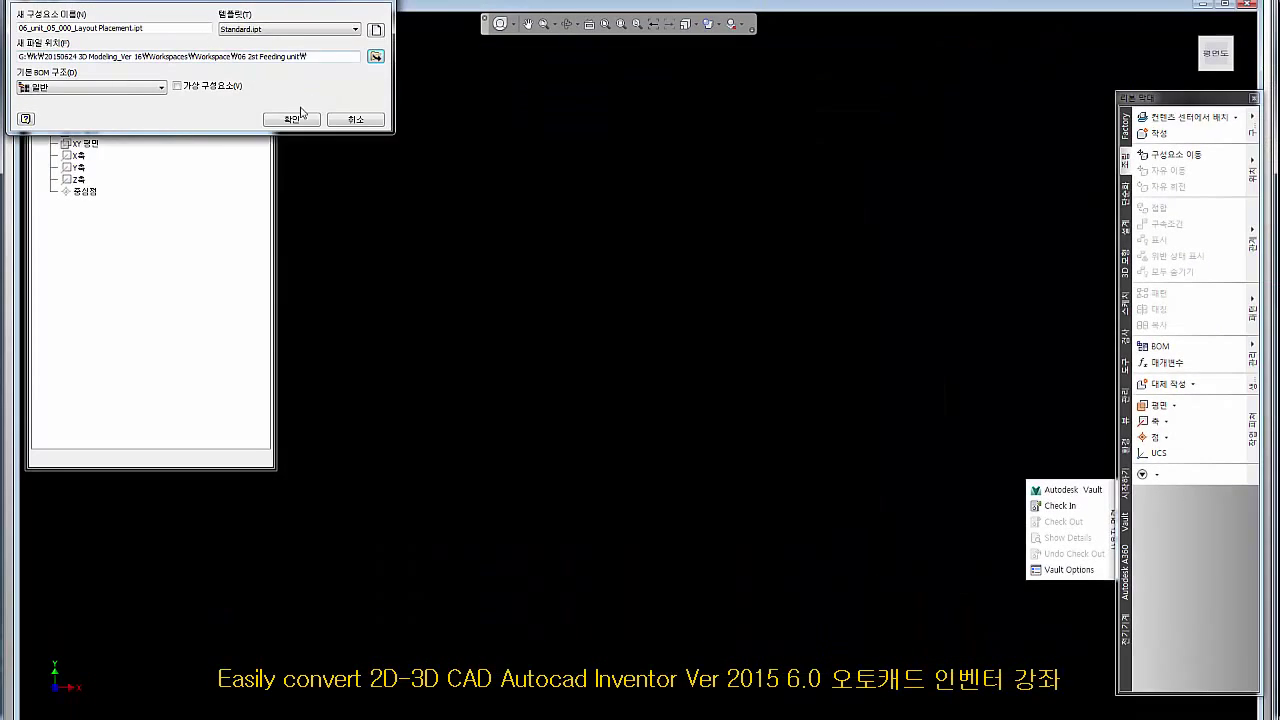
click(298, 119)
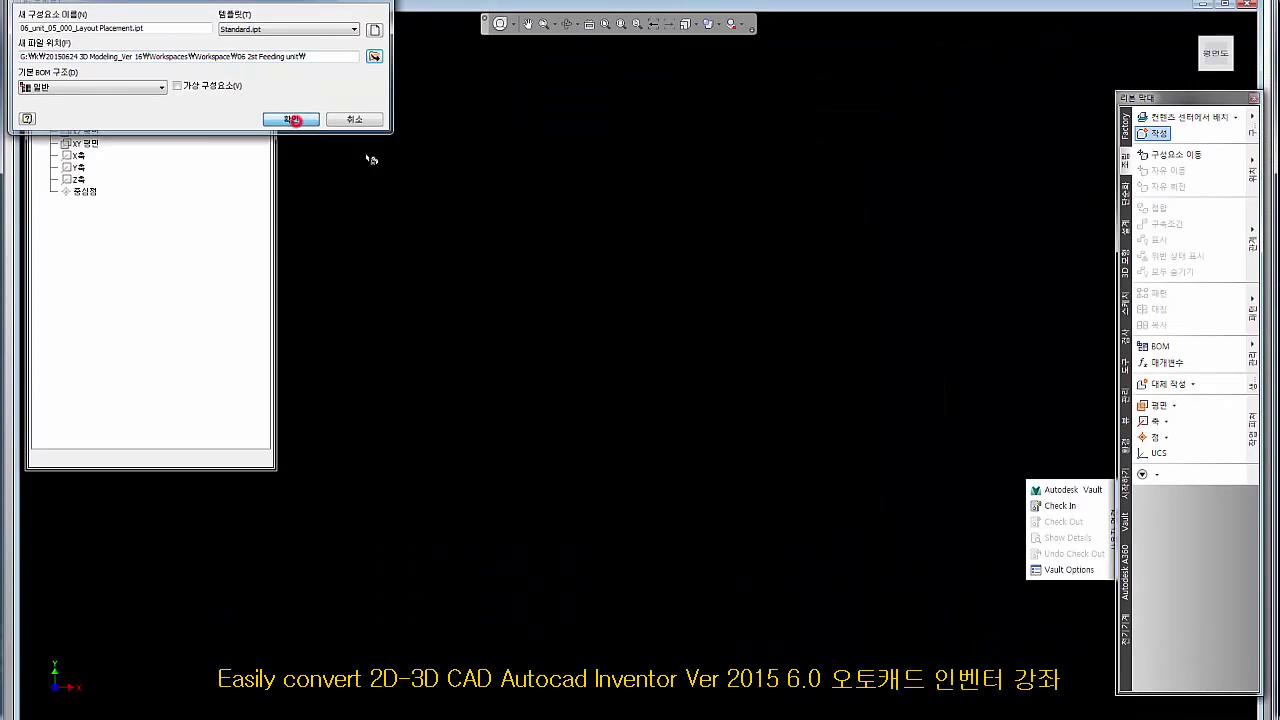
Place the layout part on XY 평면, go to the Home view, and return to the assembly.
click(86, 144)
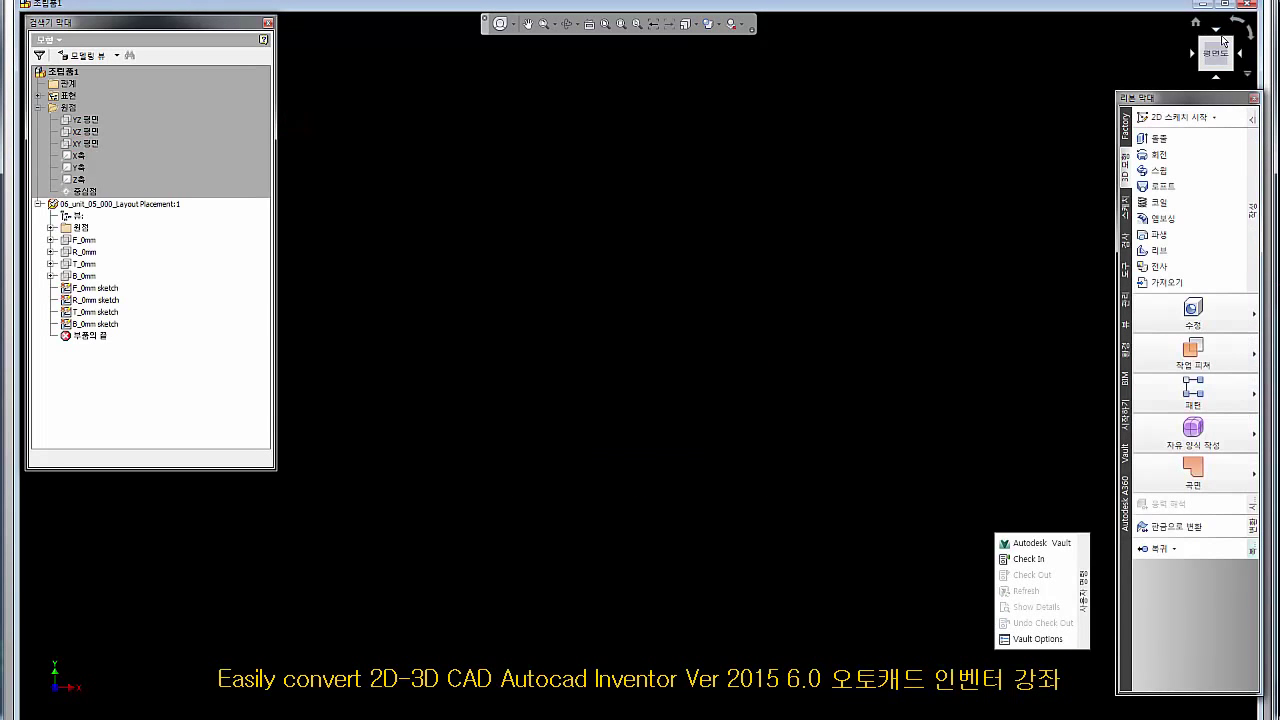
click(1196, 24)
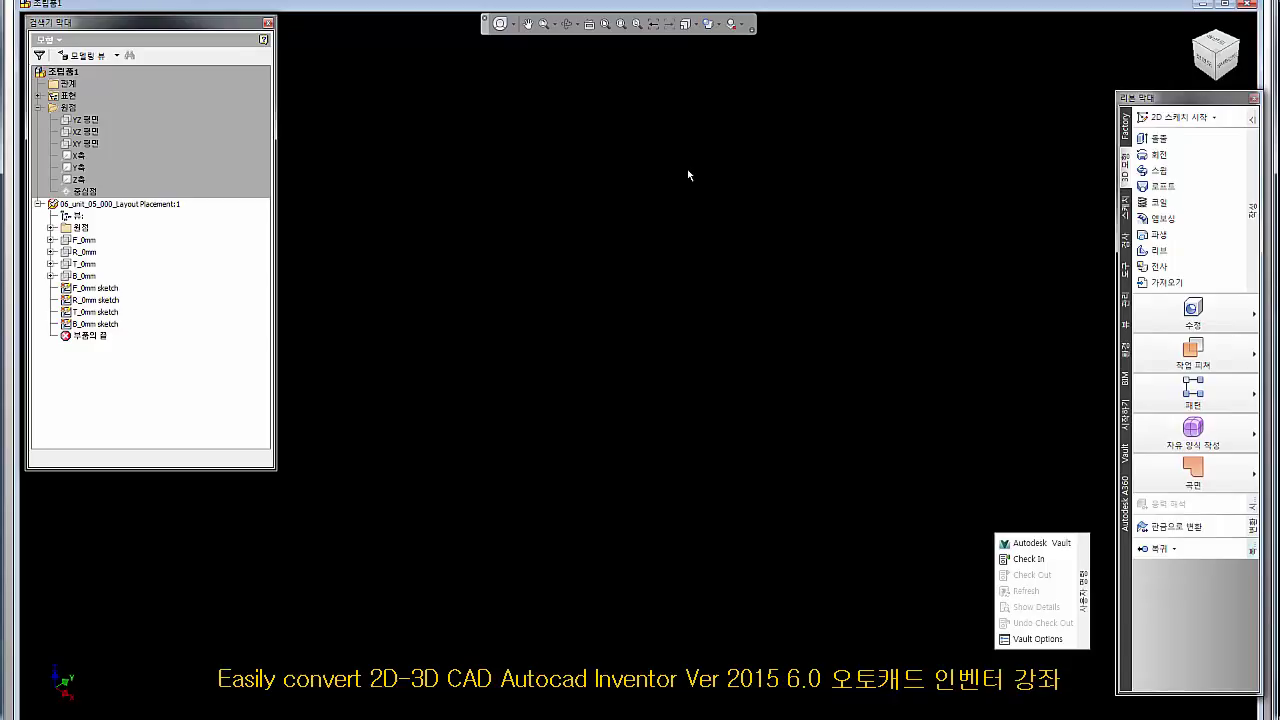
click(1155, 548)
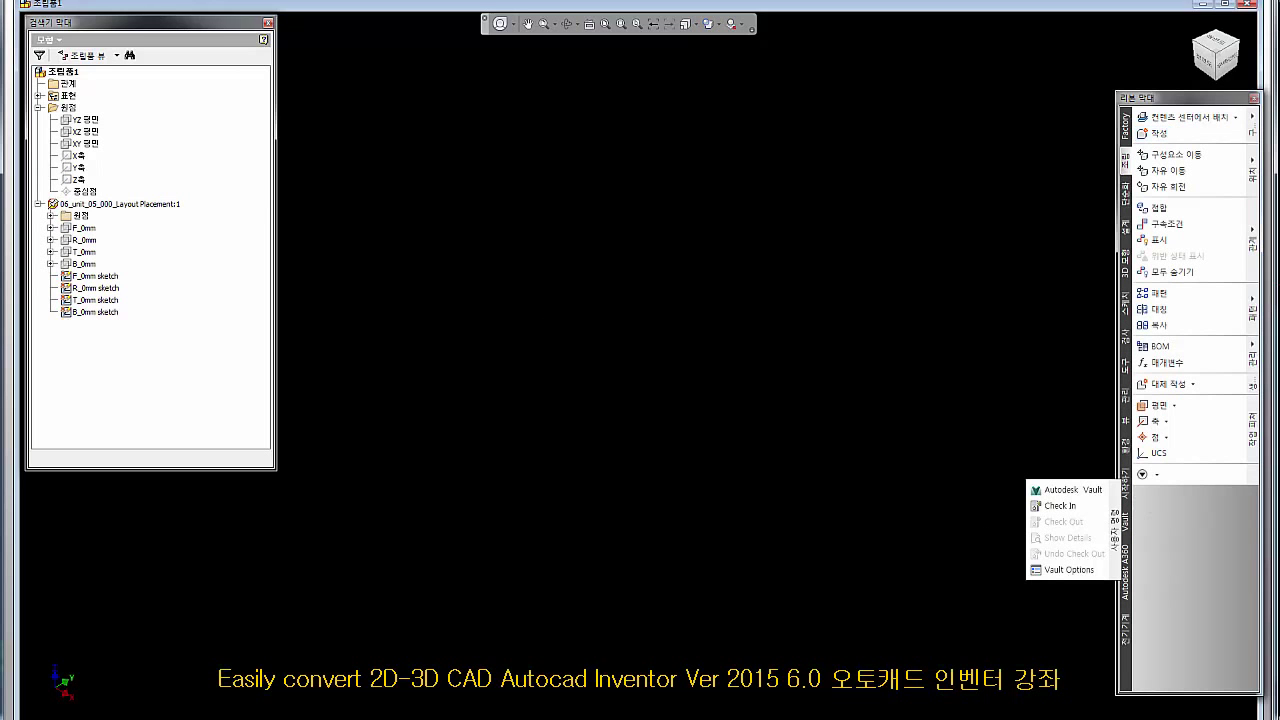
Save the new assembly, changing the unit number in the name so it reads 06_unit_05.
key(ctrl+s)
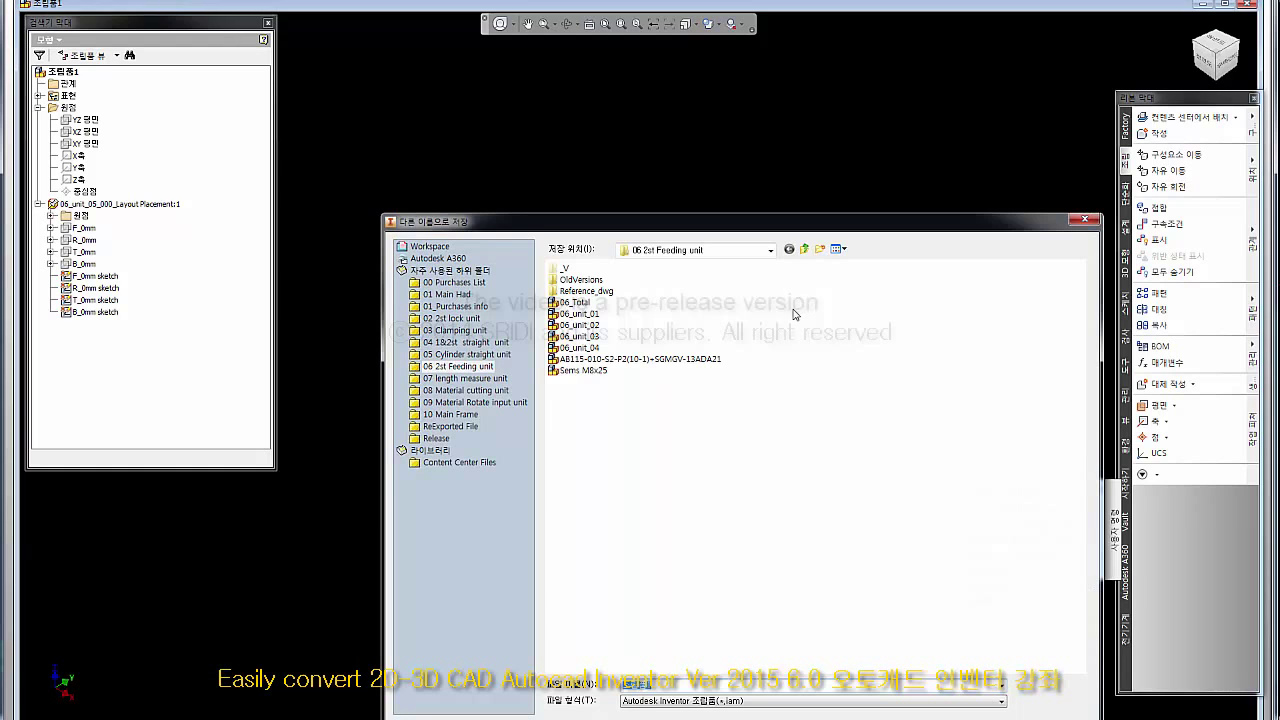
click(908, 474)
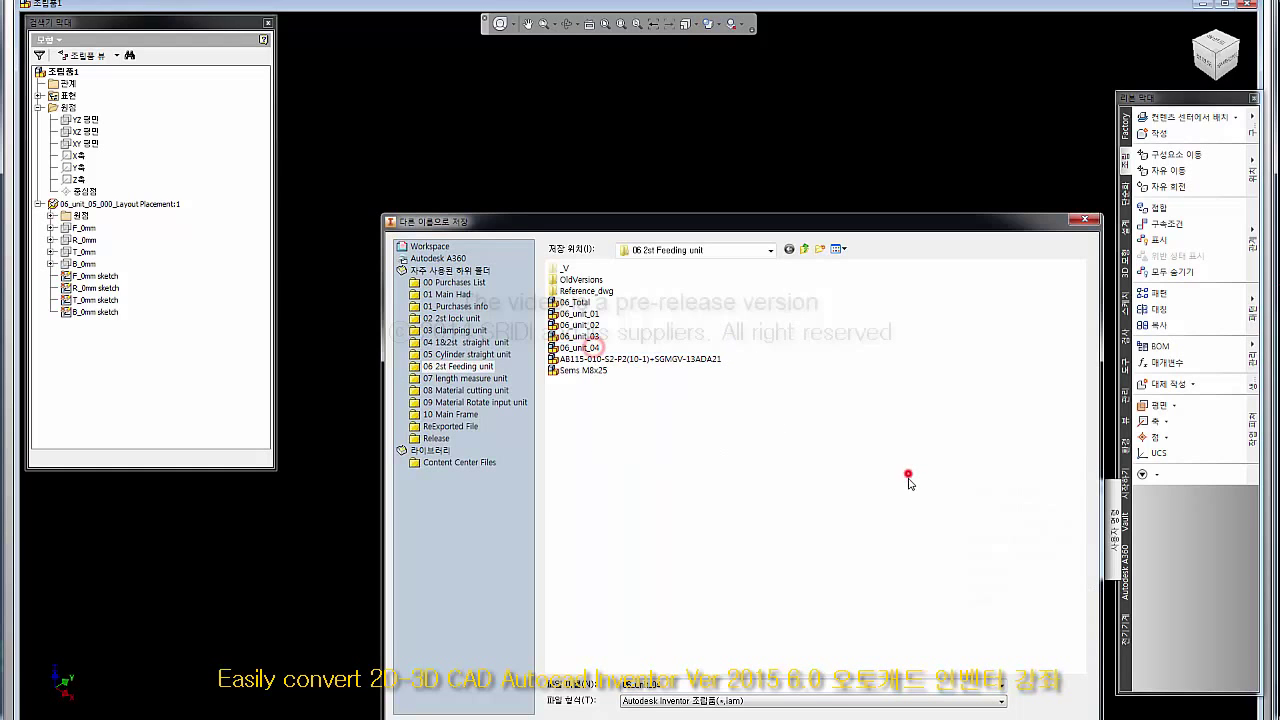
click(693, 684)
key(BackSpace)
text(5)
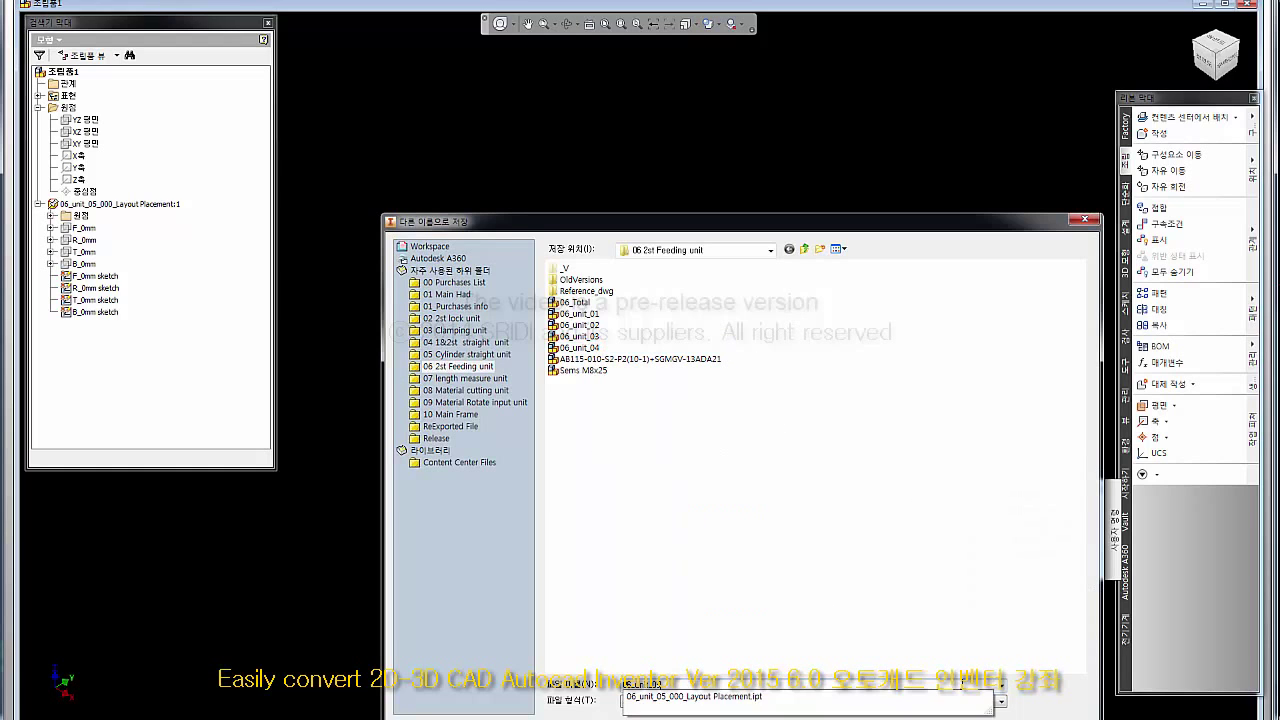
click(983, 595)
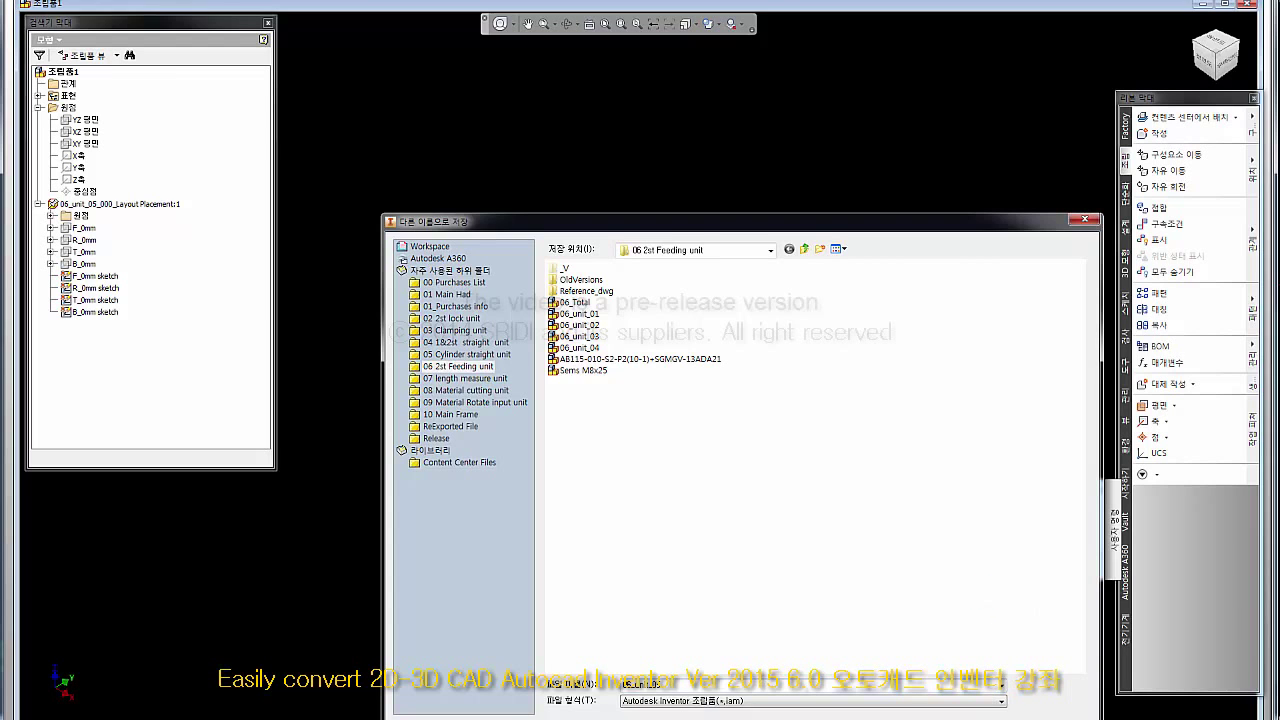
Save as 06_unit_05 and check the assembly and layout part into Vault.
key(Return)
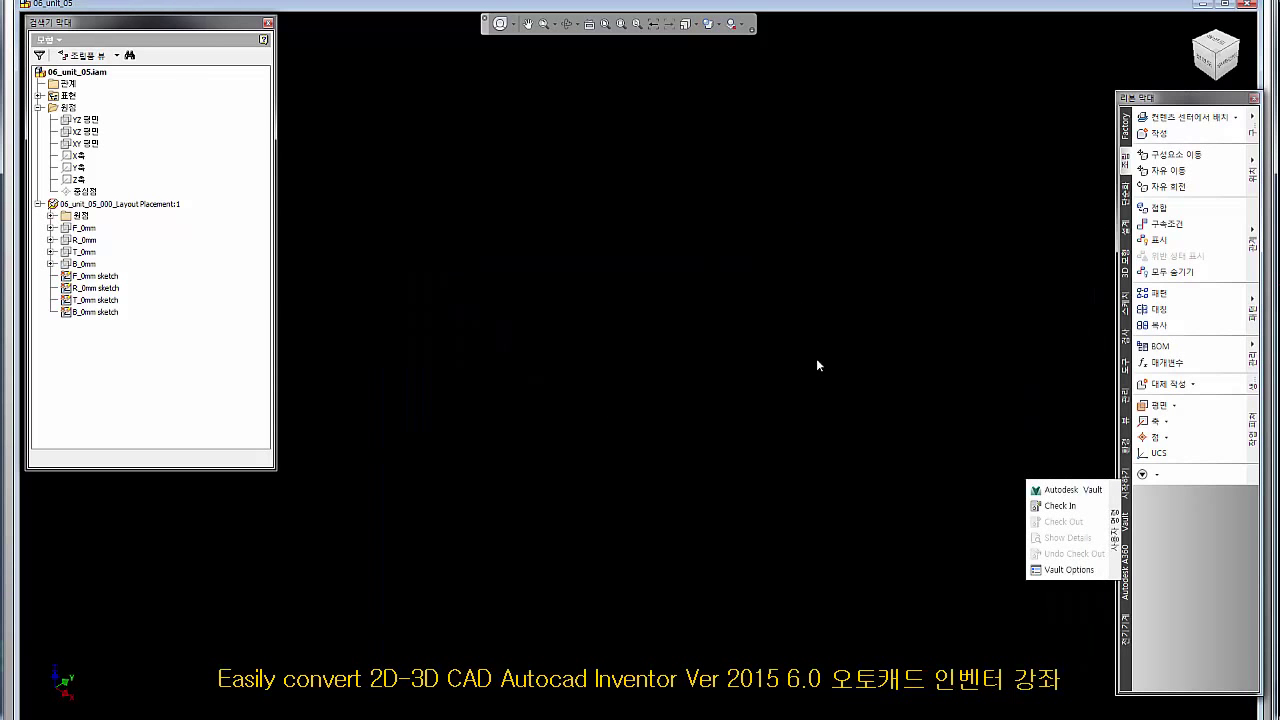
click(45, 39)
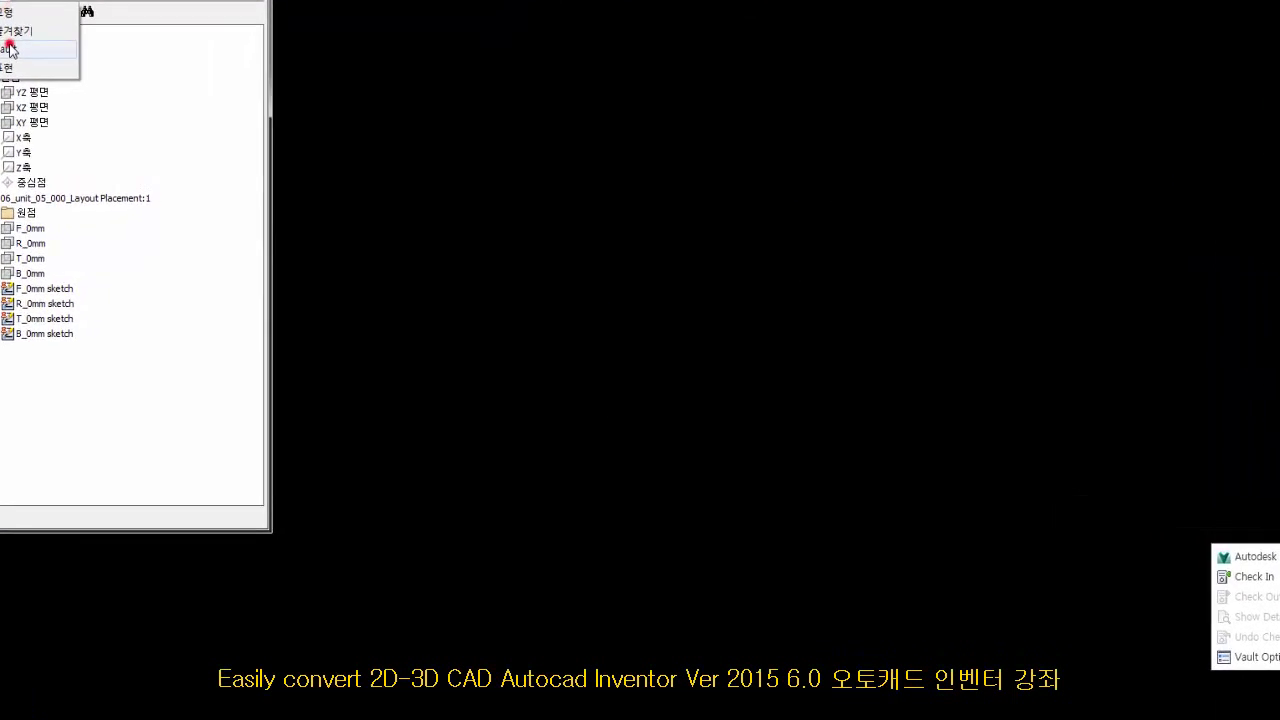
click(9, 48)
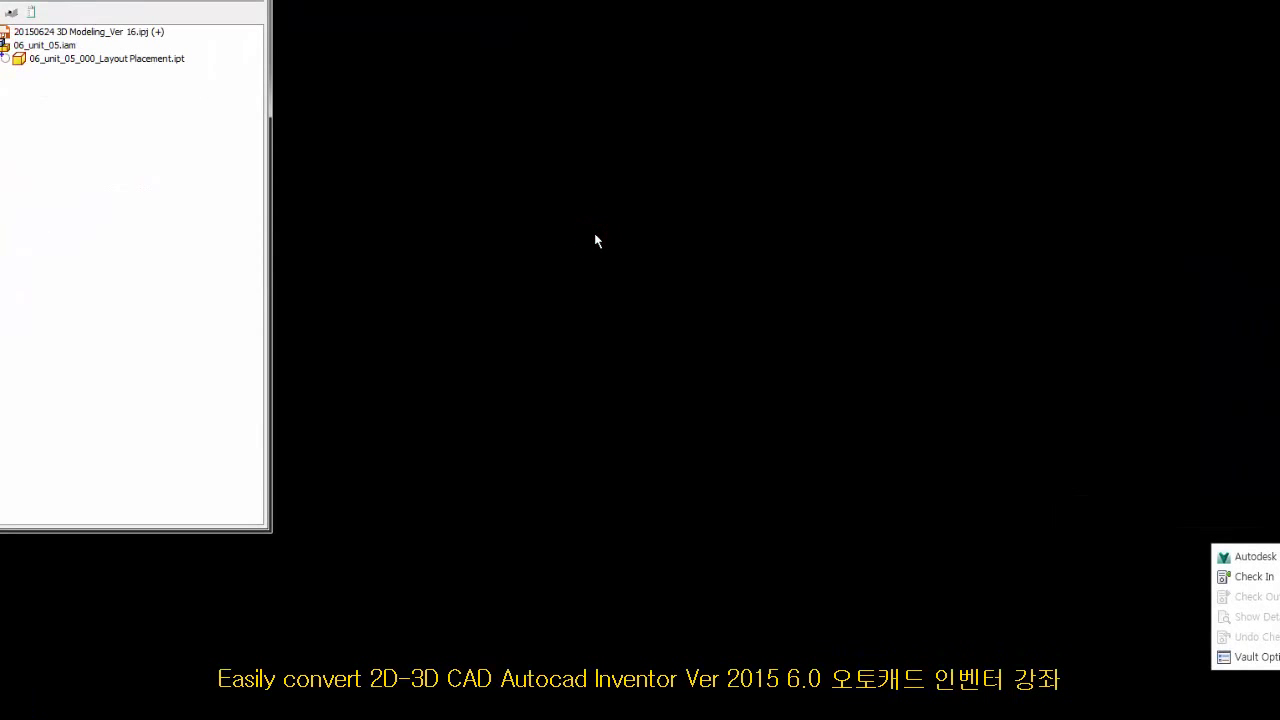
click(1252, 577)
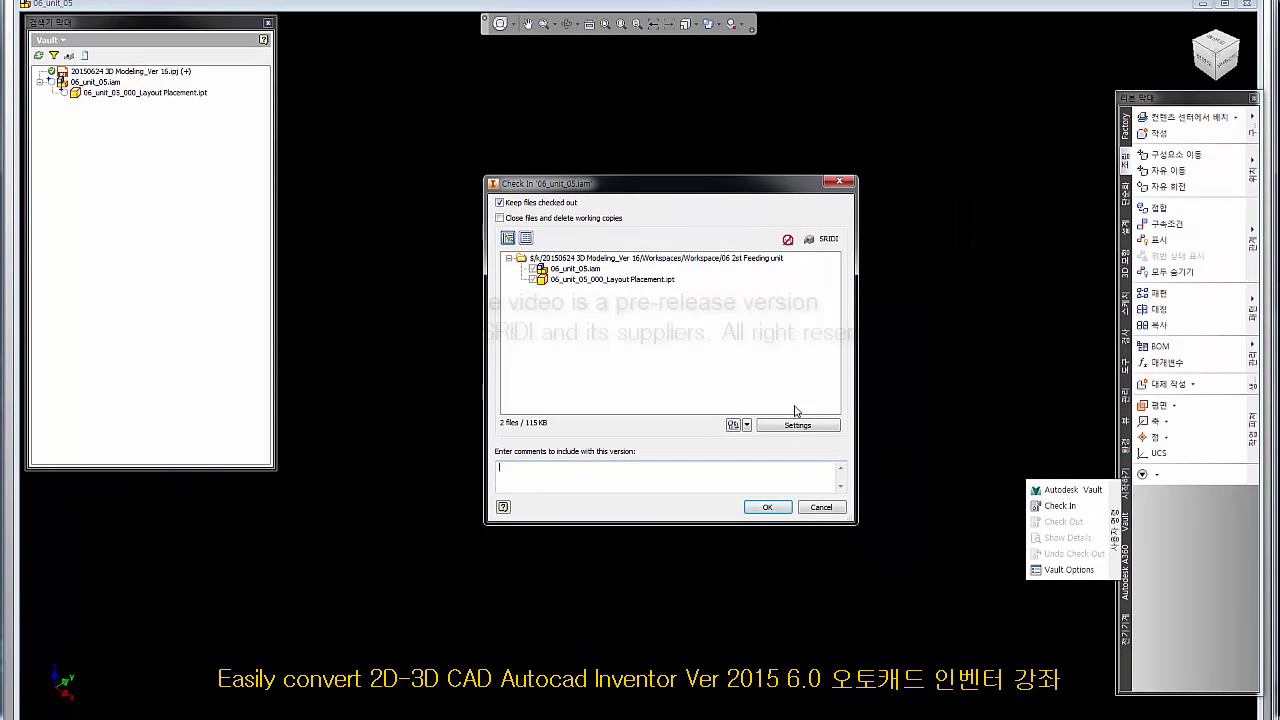
click(790, 425)
click(699, 425)
click(772, 509)
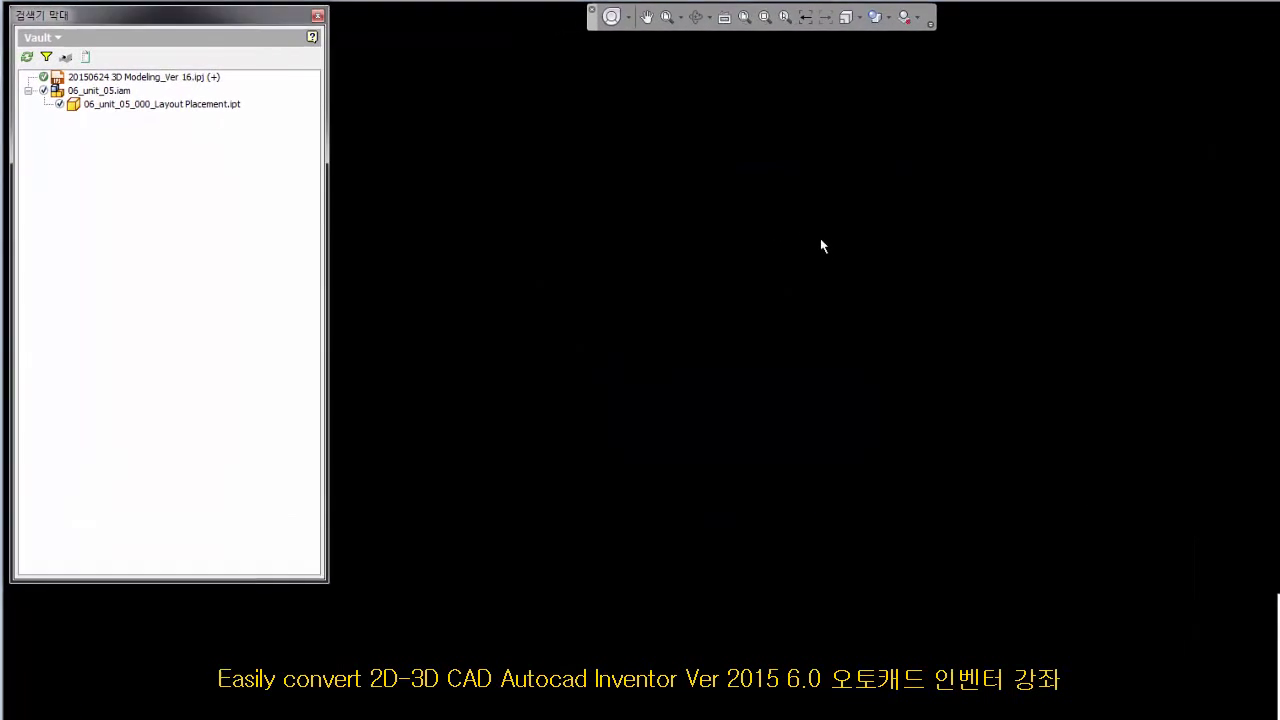
Switch the browser back to the 모형 tree and confirm the Vault check-in.
click(40, 37)
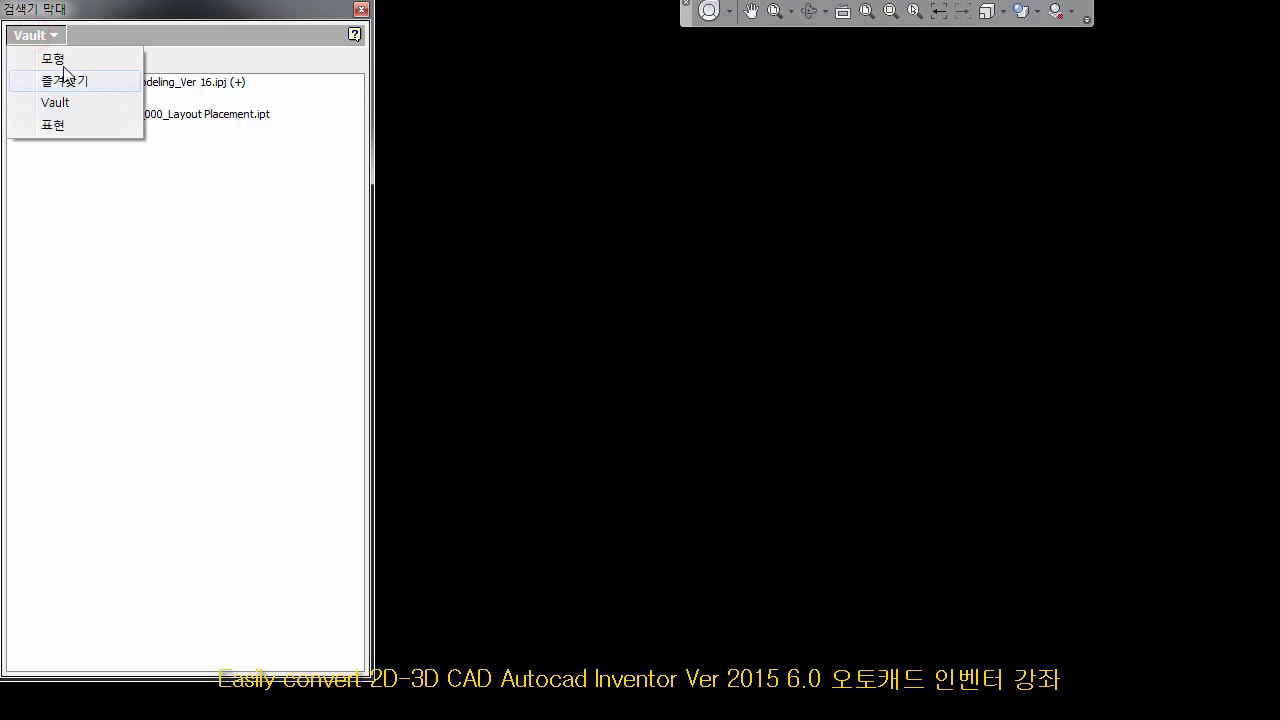
click(53, 59)
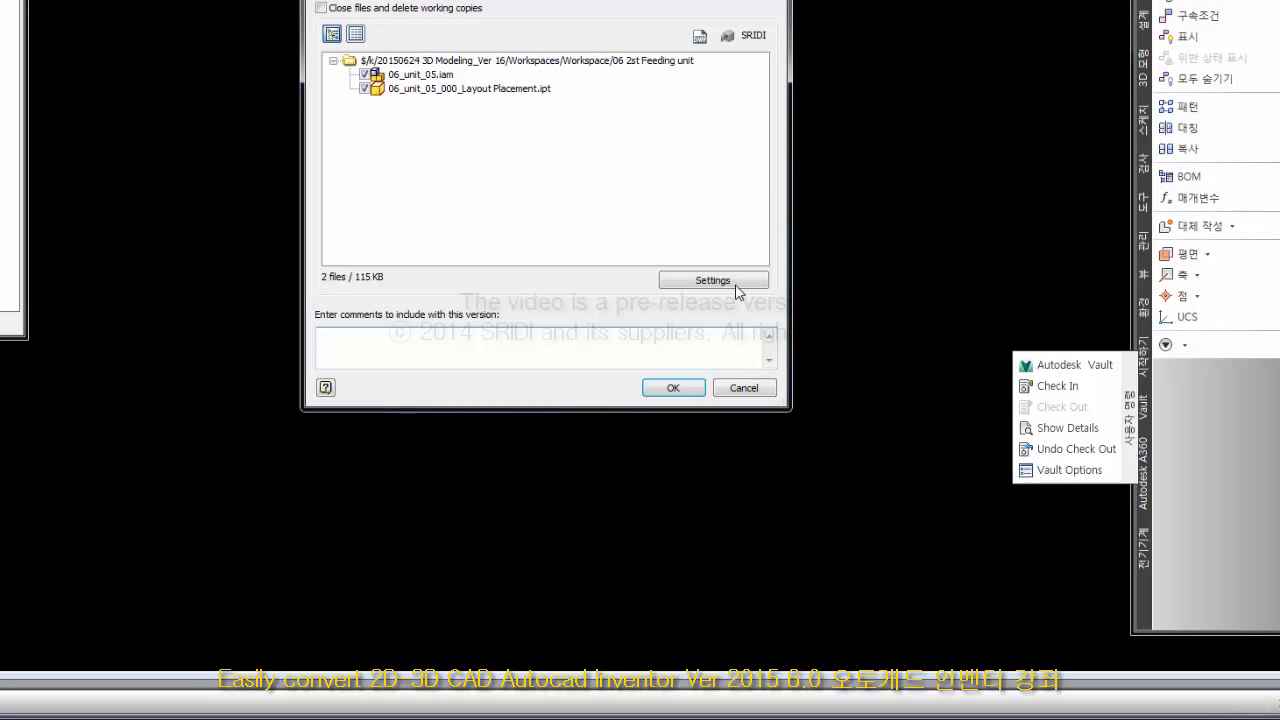
click(672, 389)
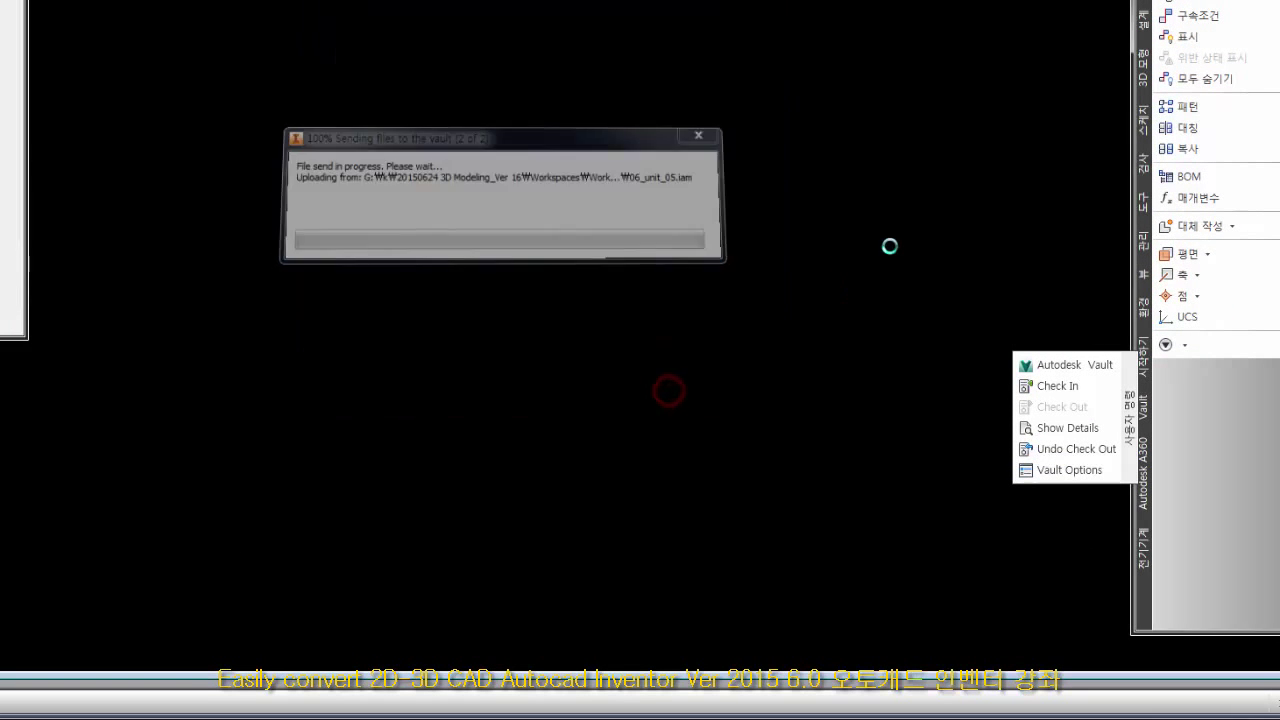
Open 06_Total.iam, accept the update prompts, and check out all needed files with Yes To All.
double_click(890, 250)
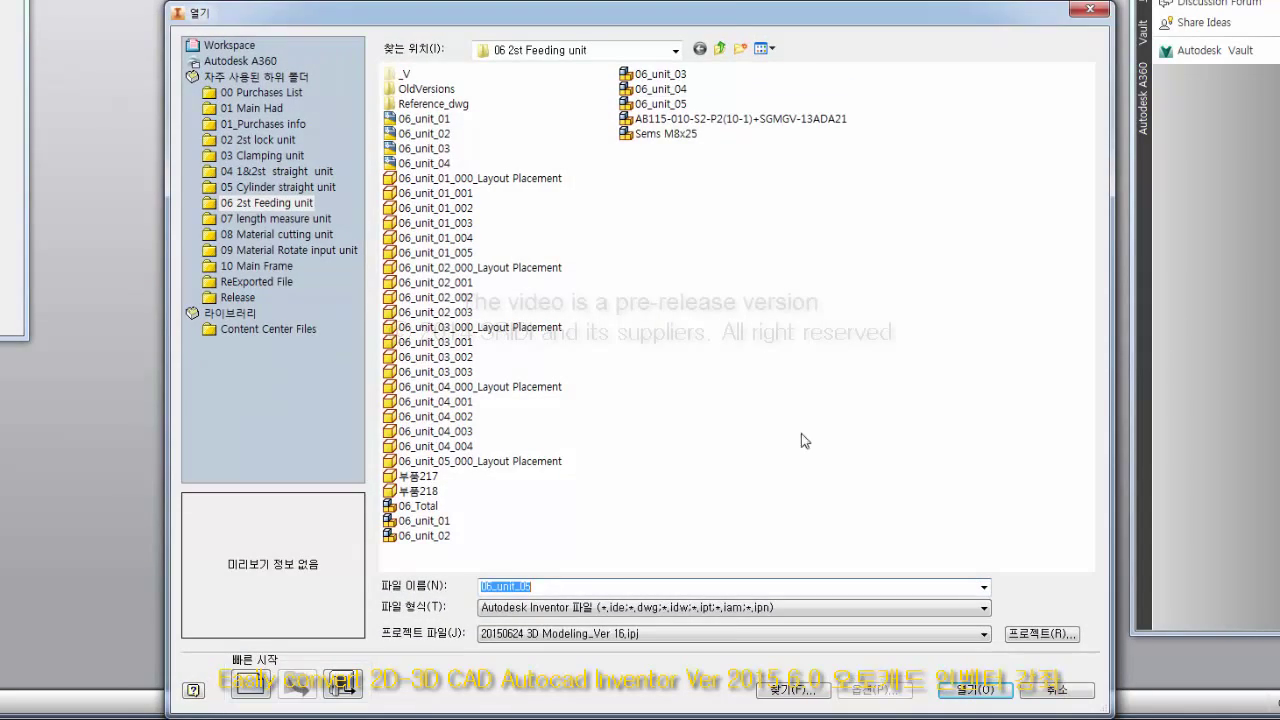
click(555, 506)
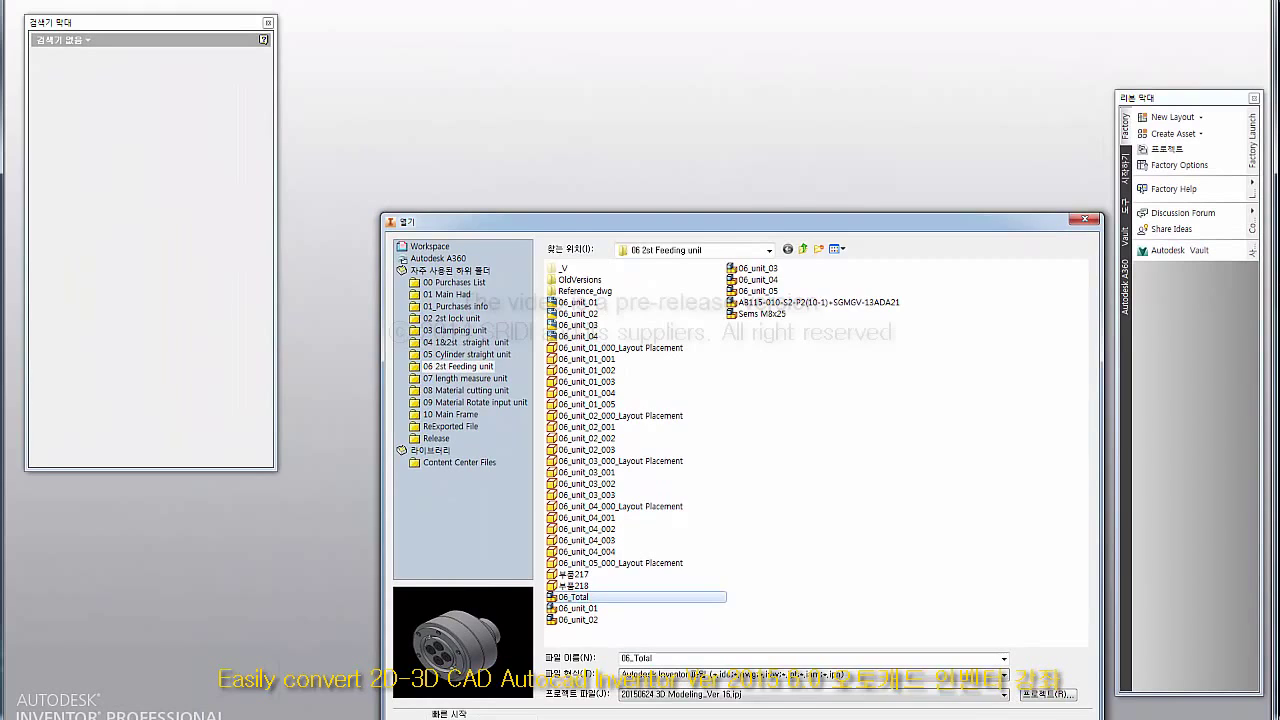
key(Return)
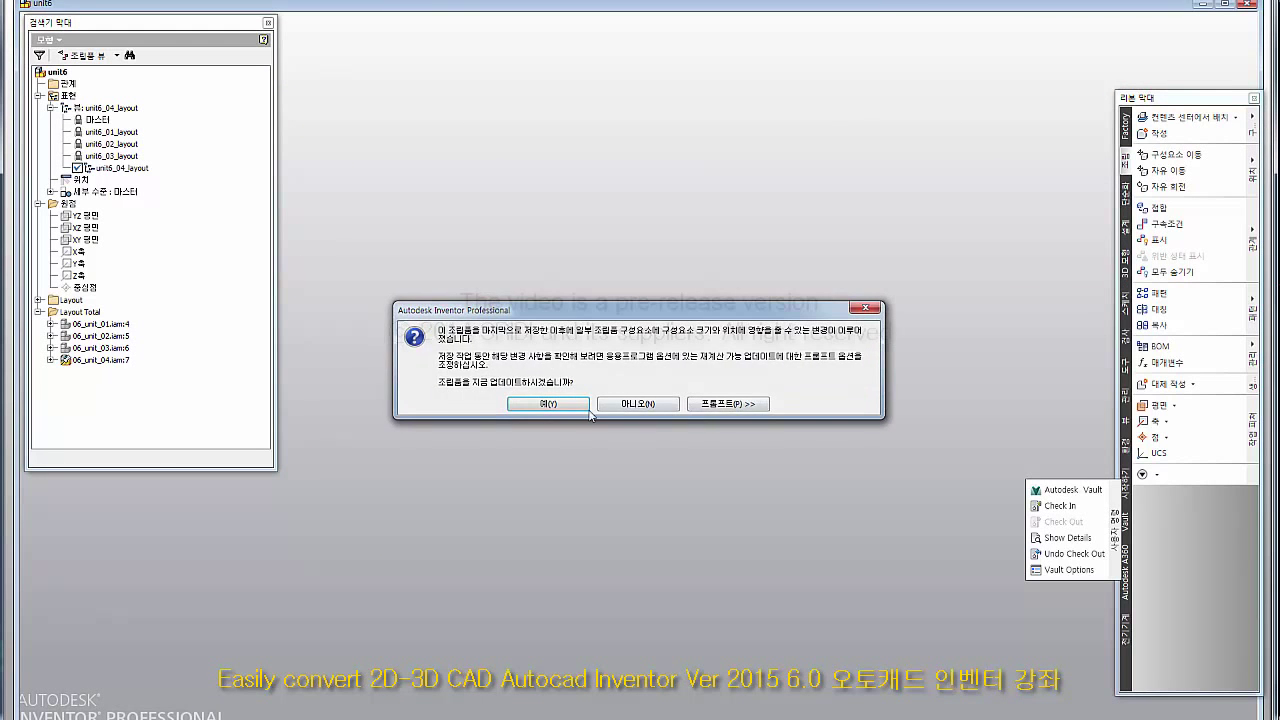
click(572, 408)
click(632, 408)
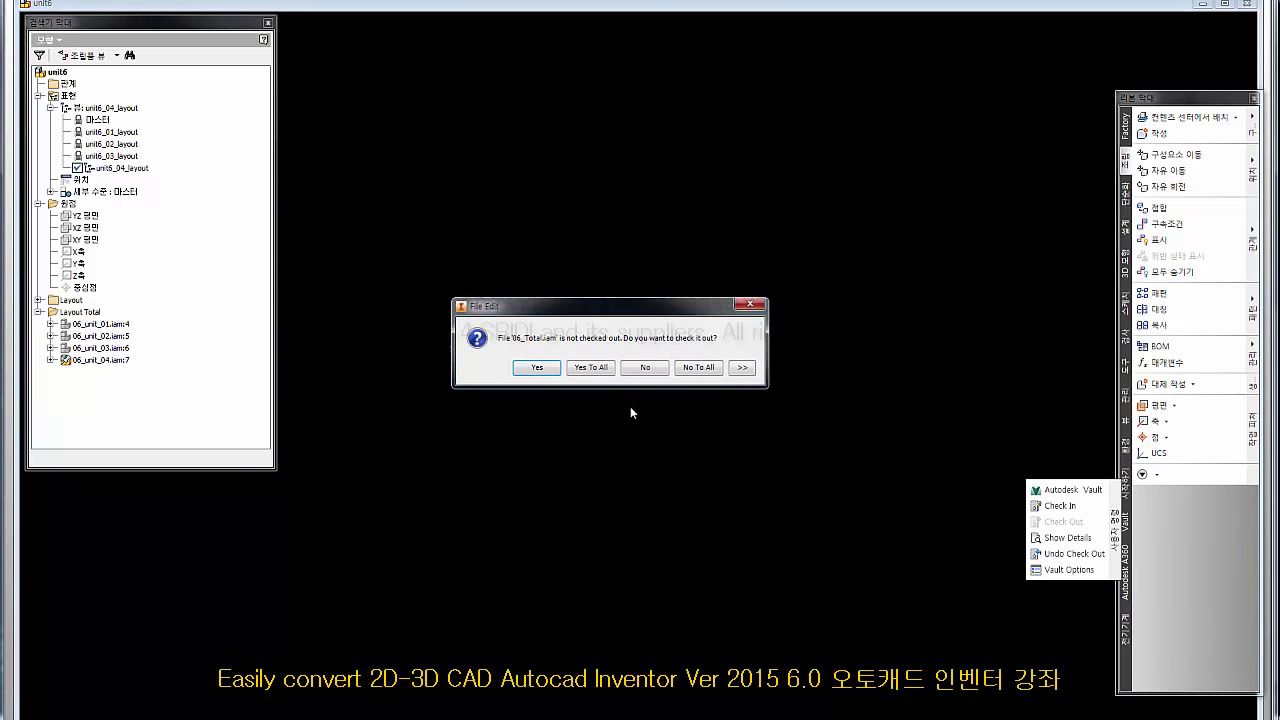
click(589, 368)
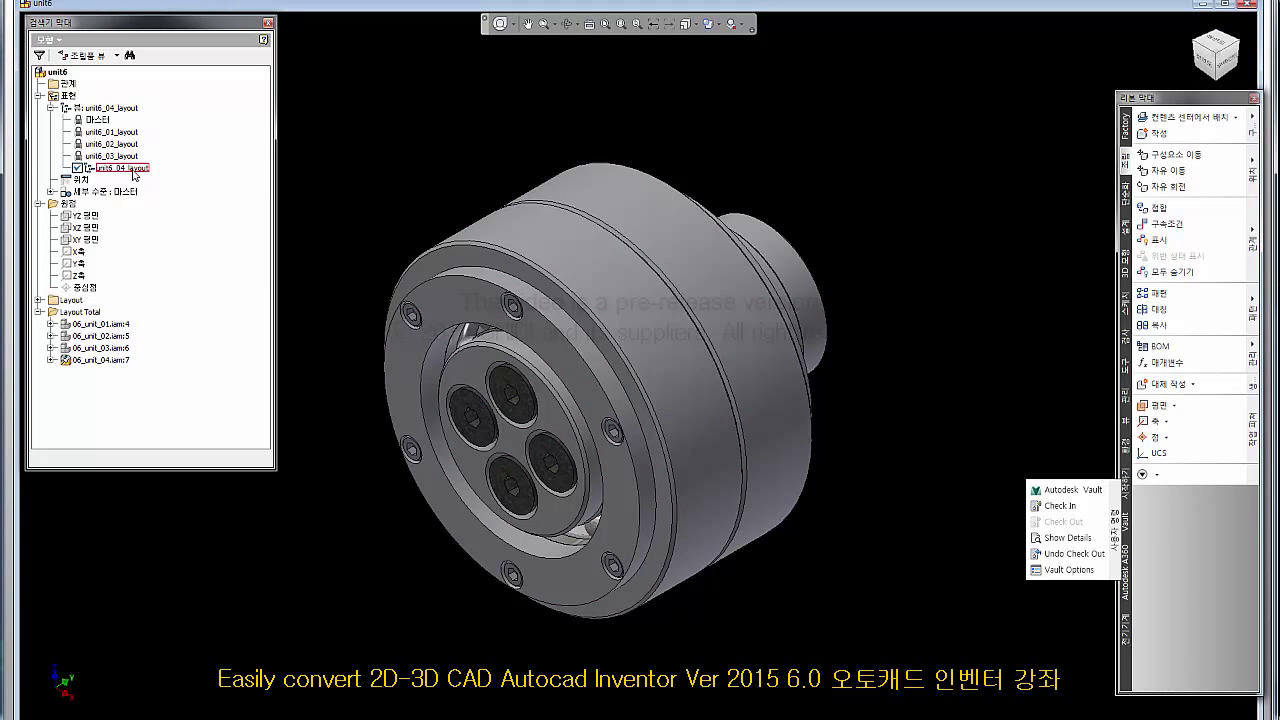
Expand the Layout folder and copy the unit6_04_layout view representation.
click(38, 300)
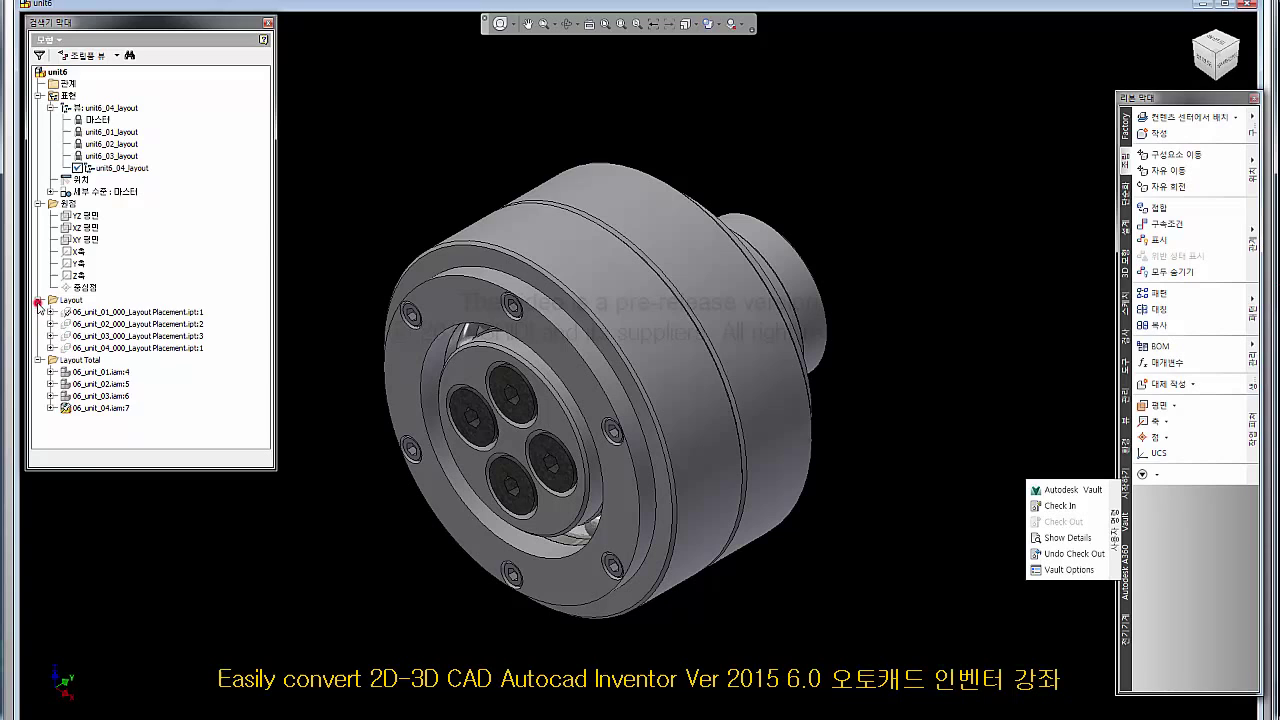
click(251, 221)
right_click(139, 175)
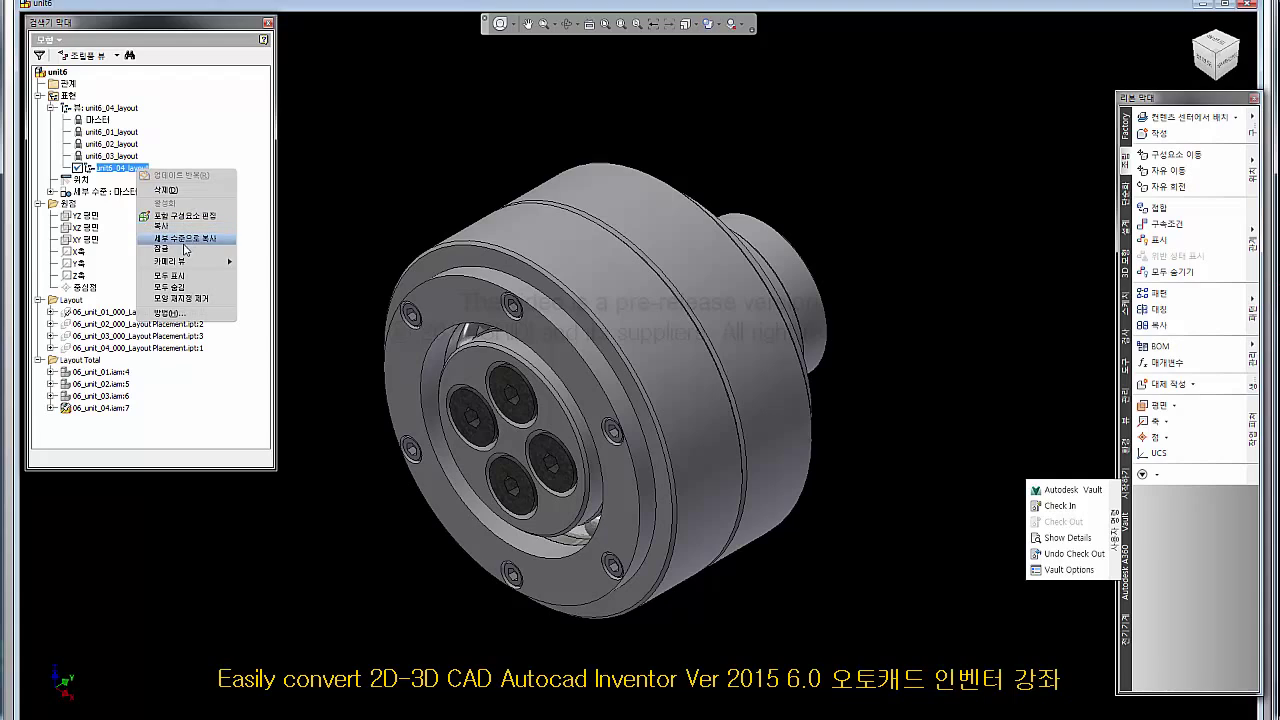
click(171, 228)
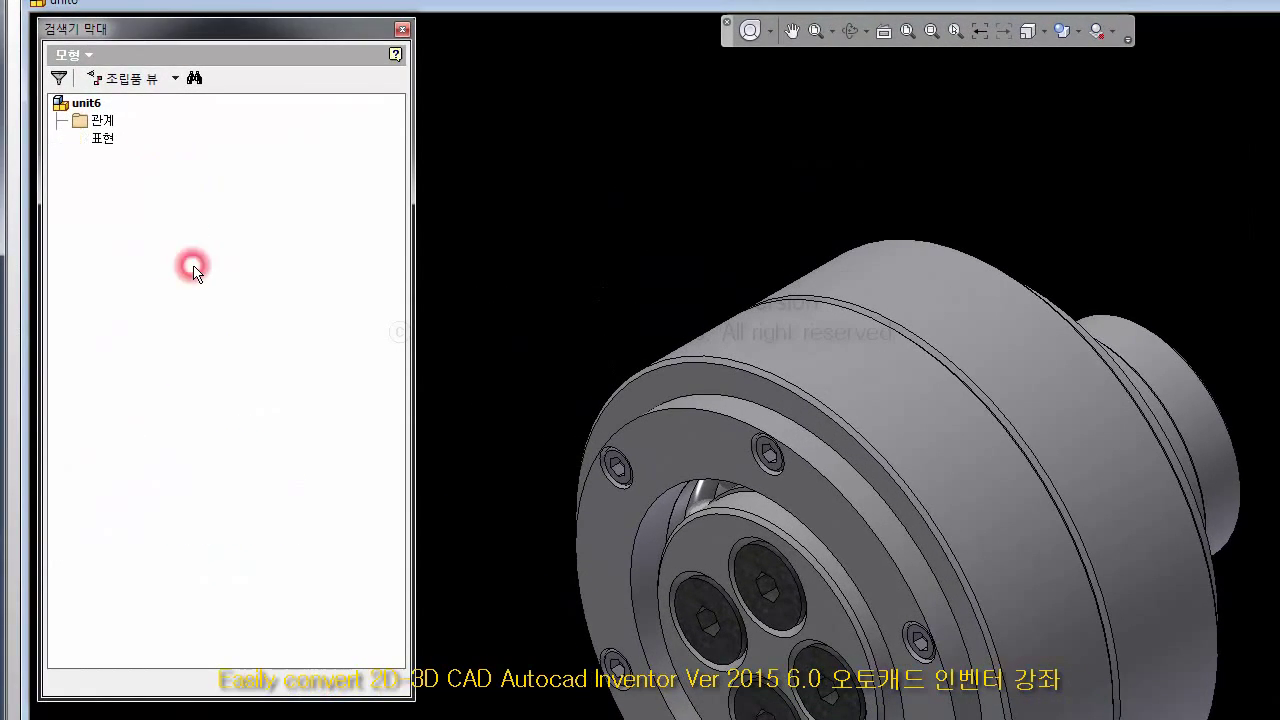
Rename the copy to unit6_05_layout, then select the 06_unit_04 assembly.
click(175, 265)
click(188, 266)
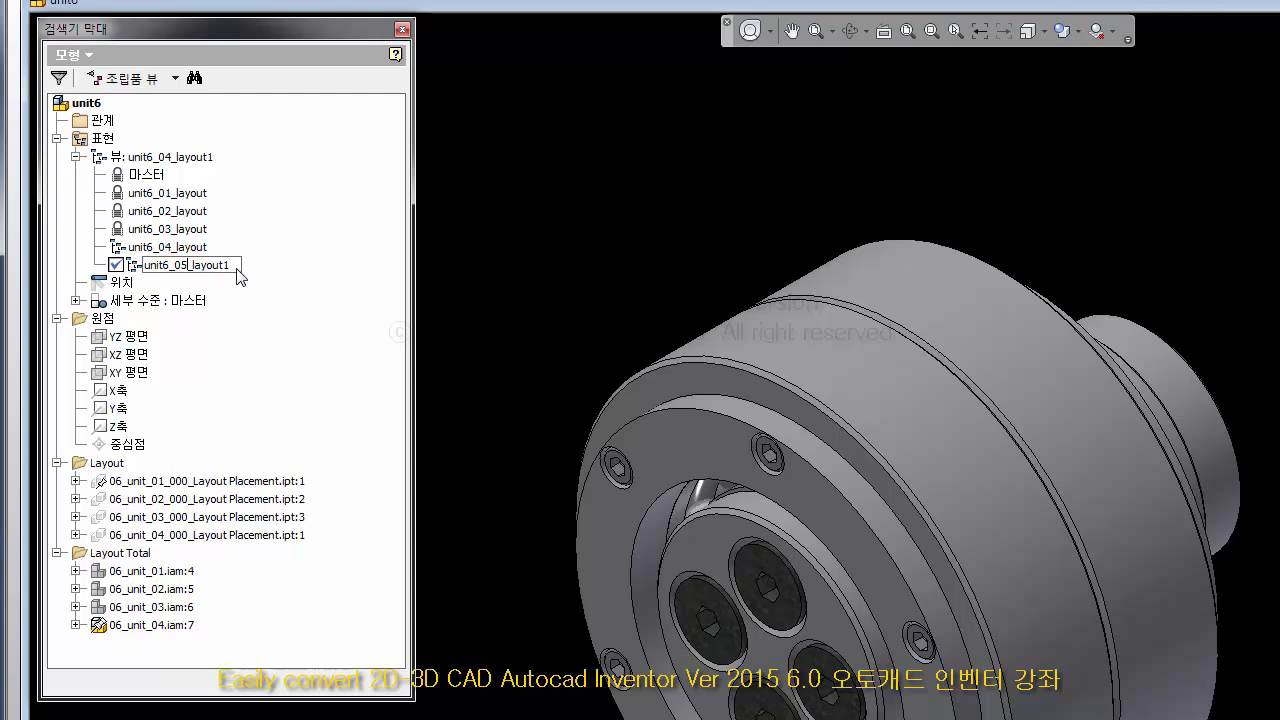
click(236, 264)
key(BackSpace)
click(340, 328)
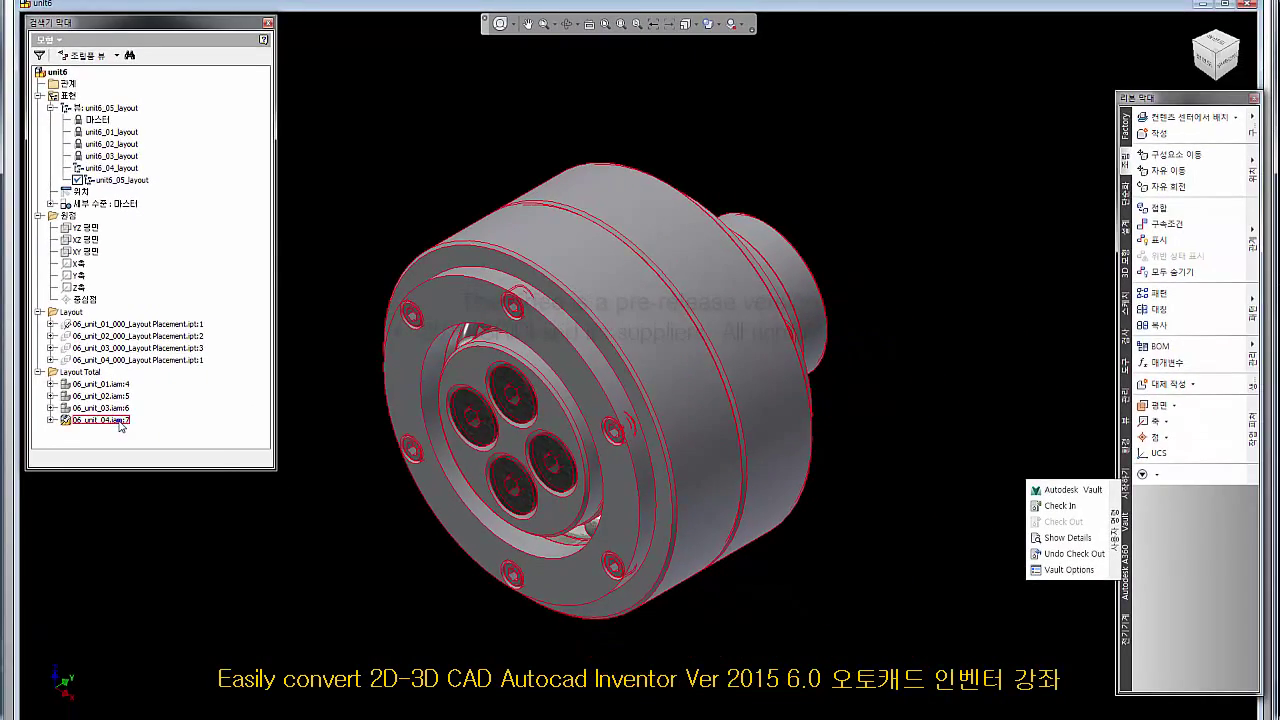
click(135, 478)
right_click(135, 478)
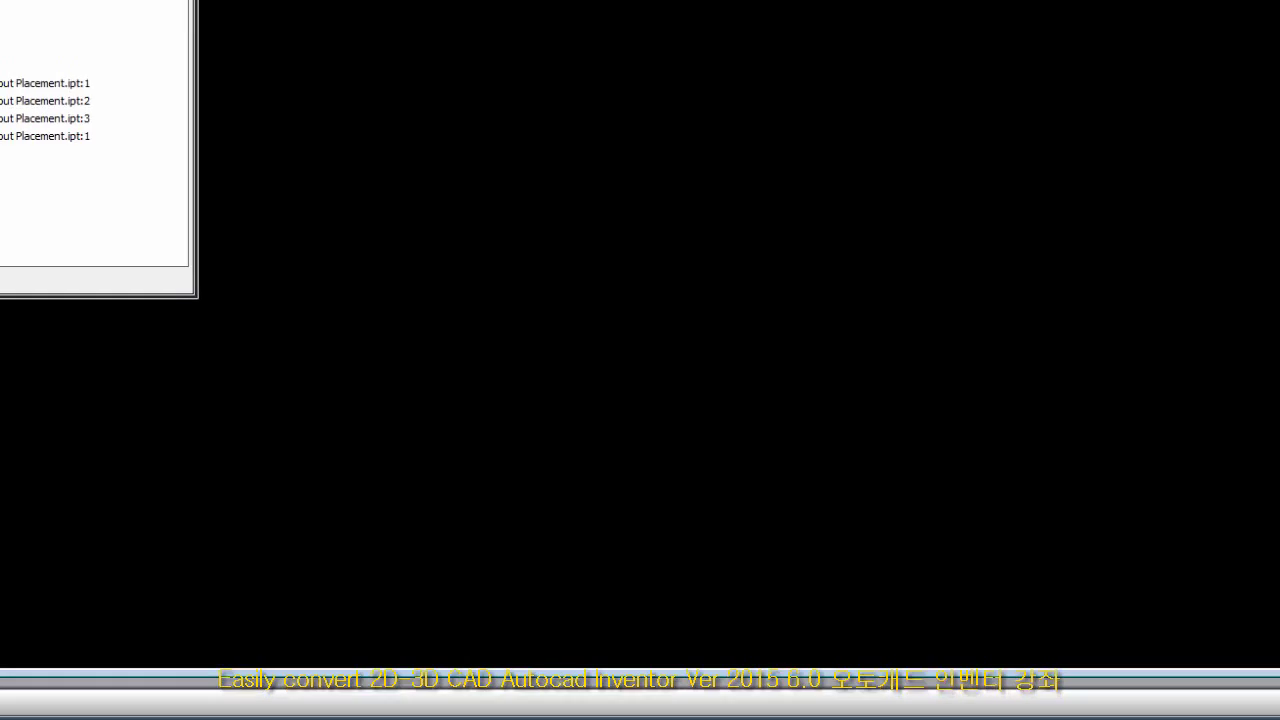
Place 06_unit_05.iam from the 06 2st Feeding unit folder into the layout as 06_unit_05:1.
click(1237, 118)
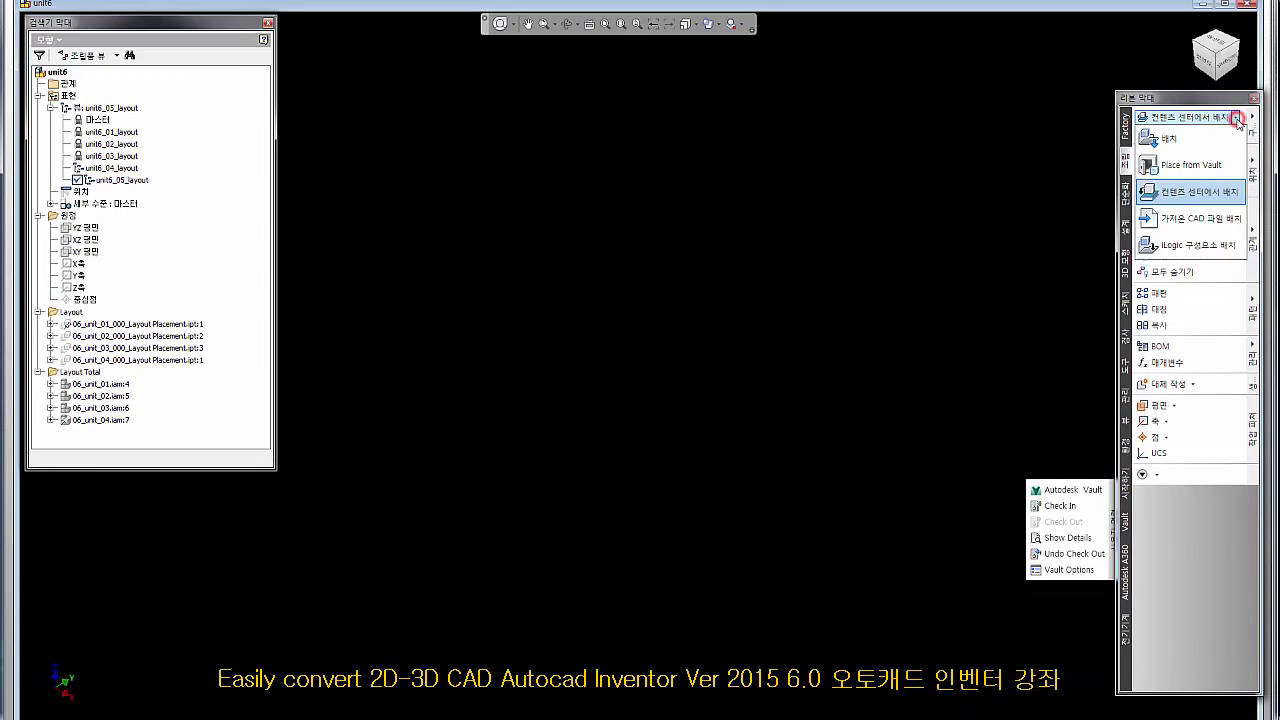
click(1184, 142)
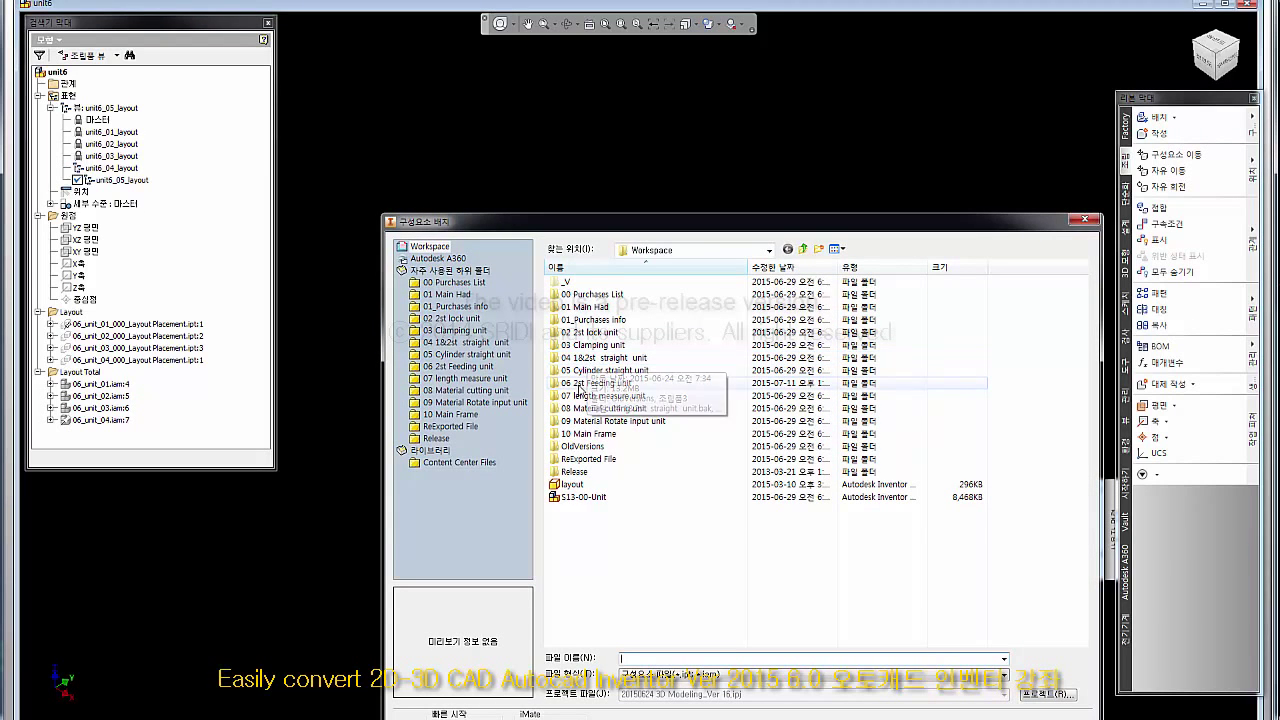
double_click(592, 382)
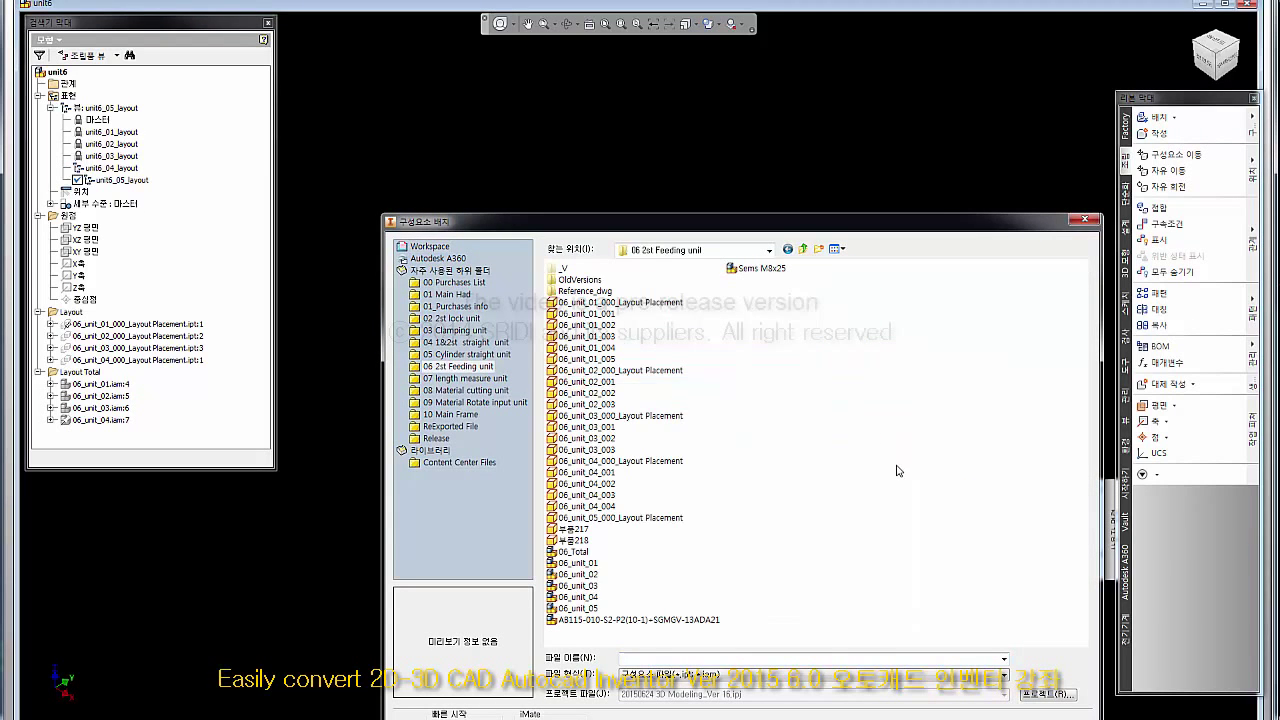
click(590, 608)
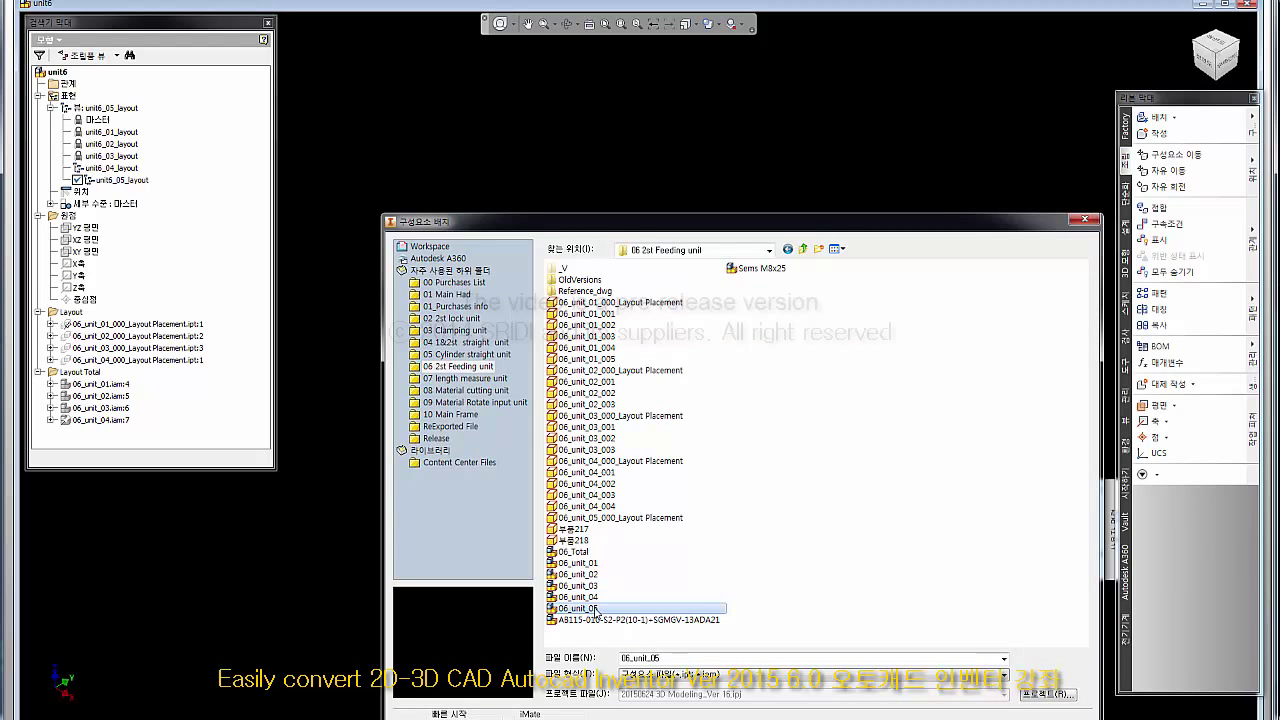
double_click(595, 609)
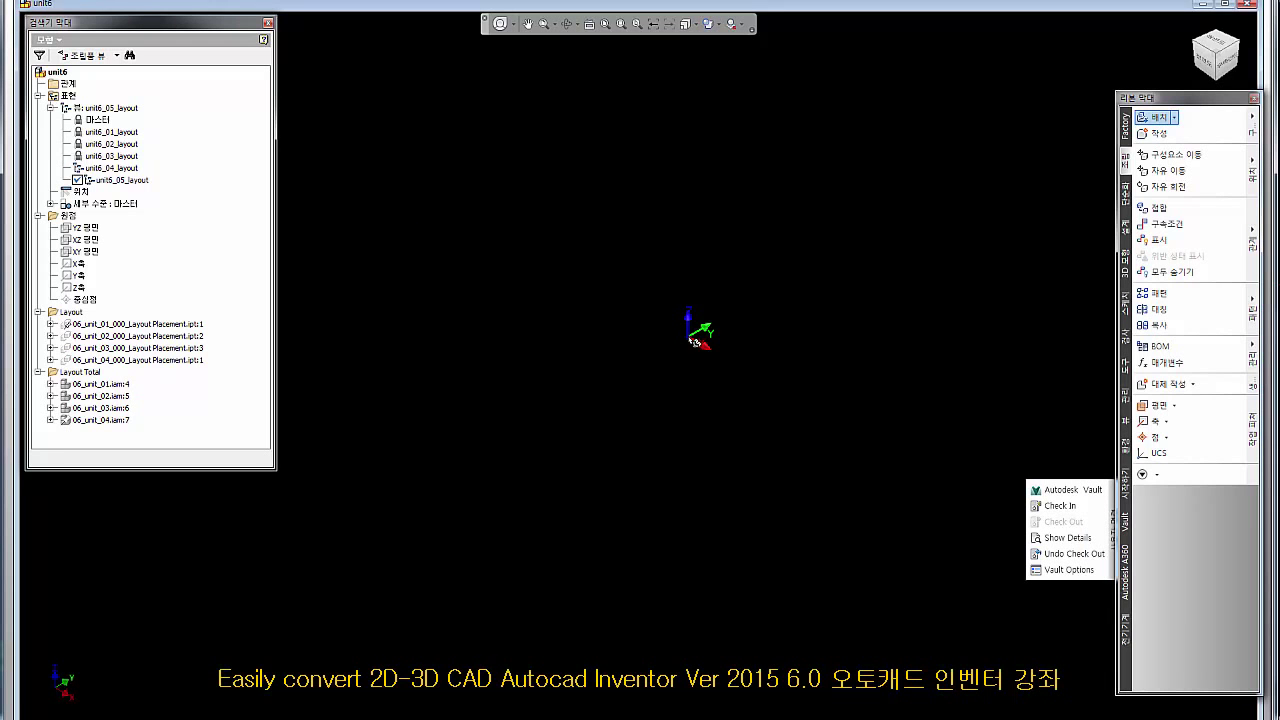
right_click(693, 340)
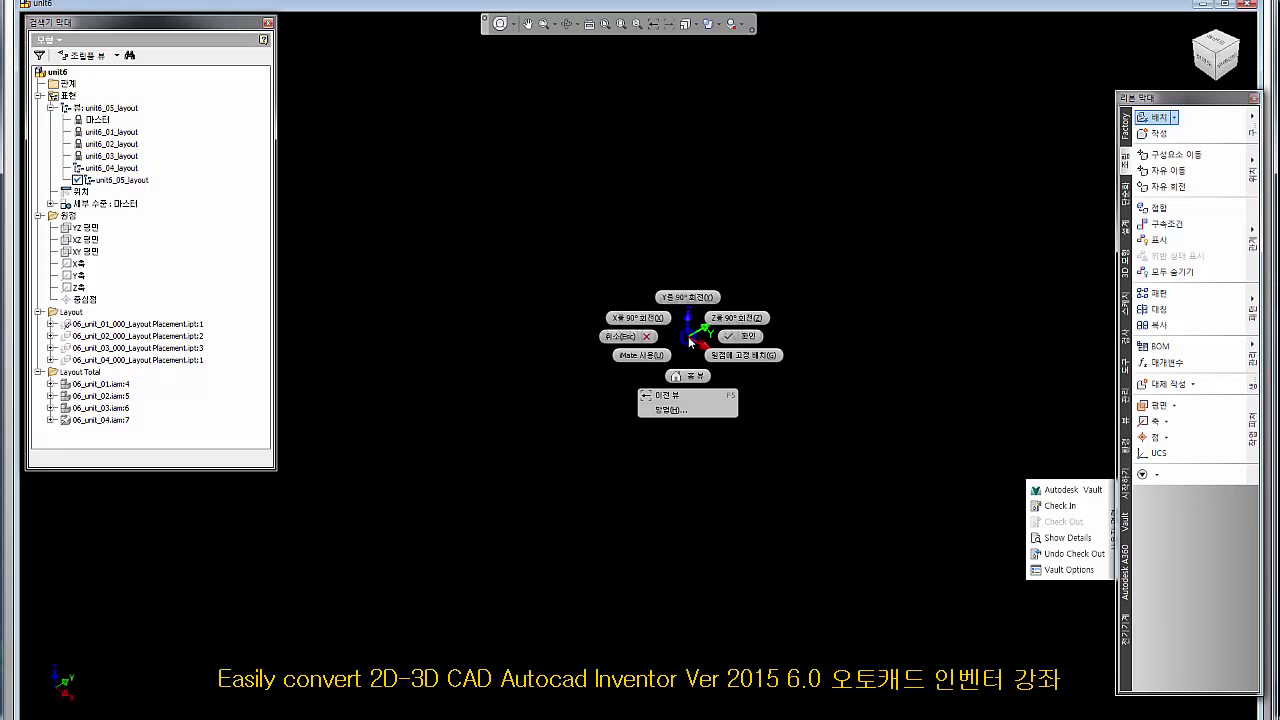
click(728, 358)
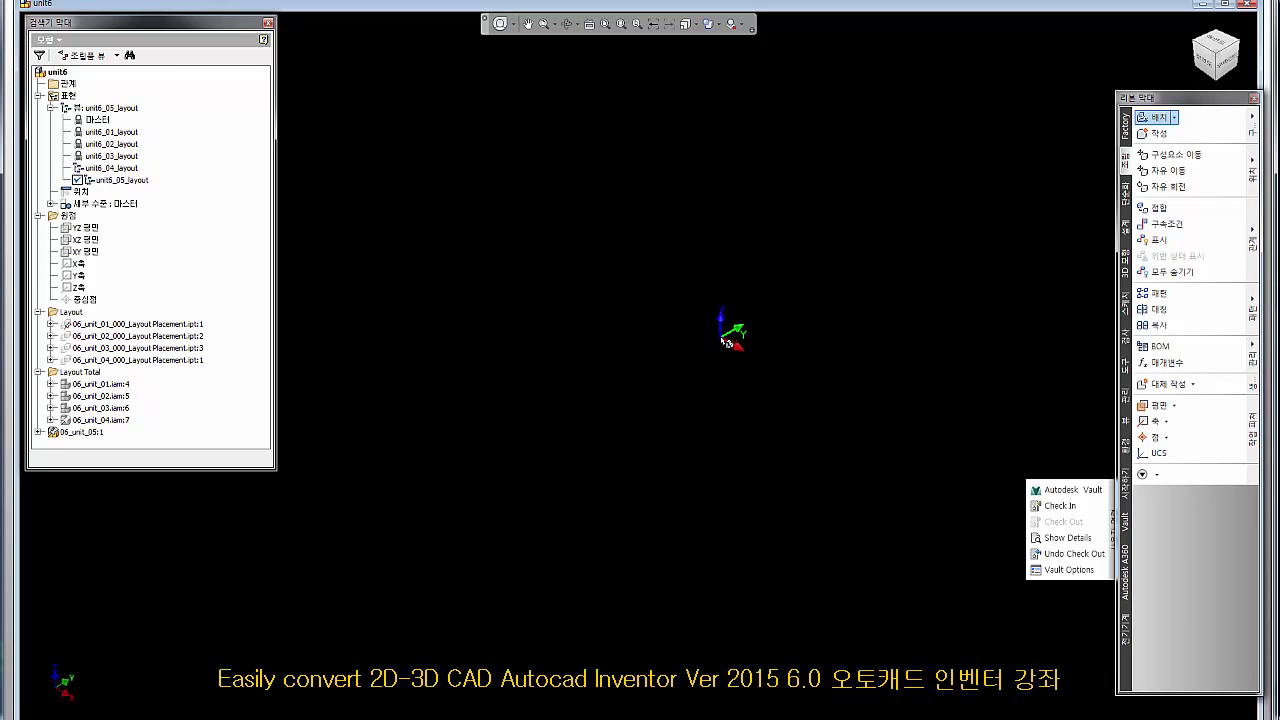
right_click(728, 358)
click(663, 337)
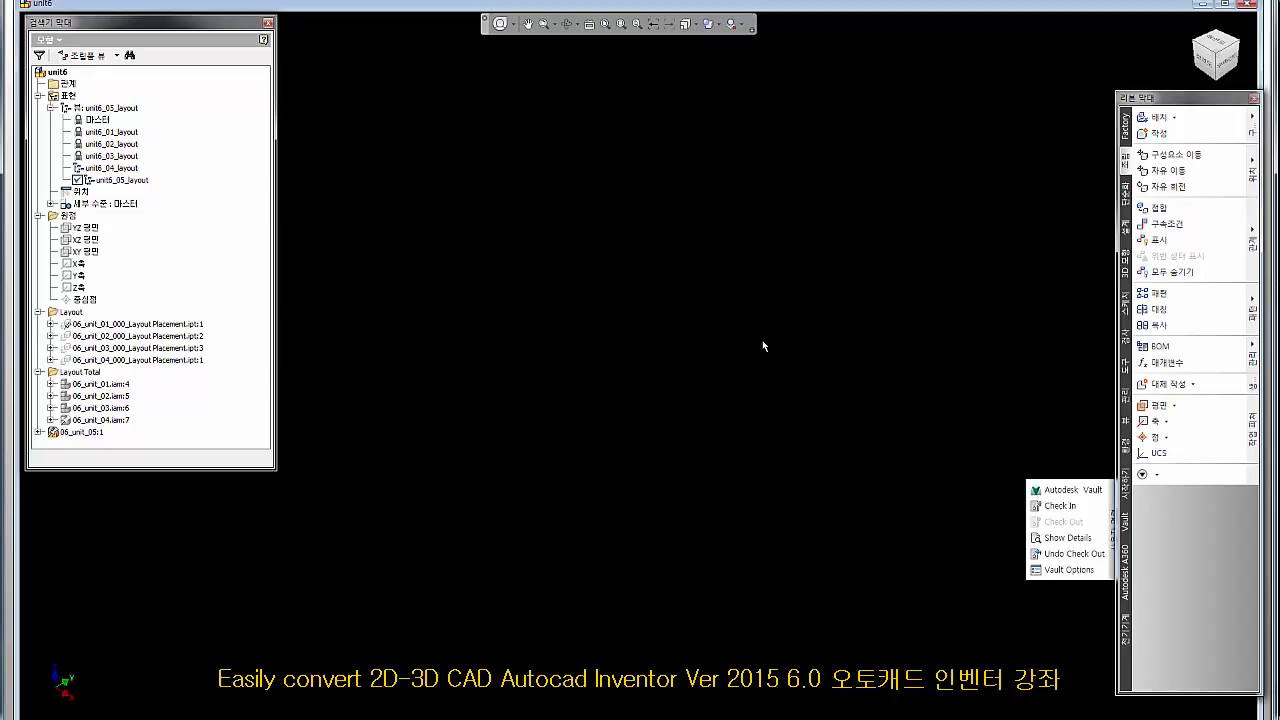
Expand 06_unit_05:1 to its Layout Placement part, then save 06_Total.iam with all changed dependent files.
click(40, 432)
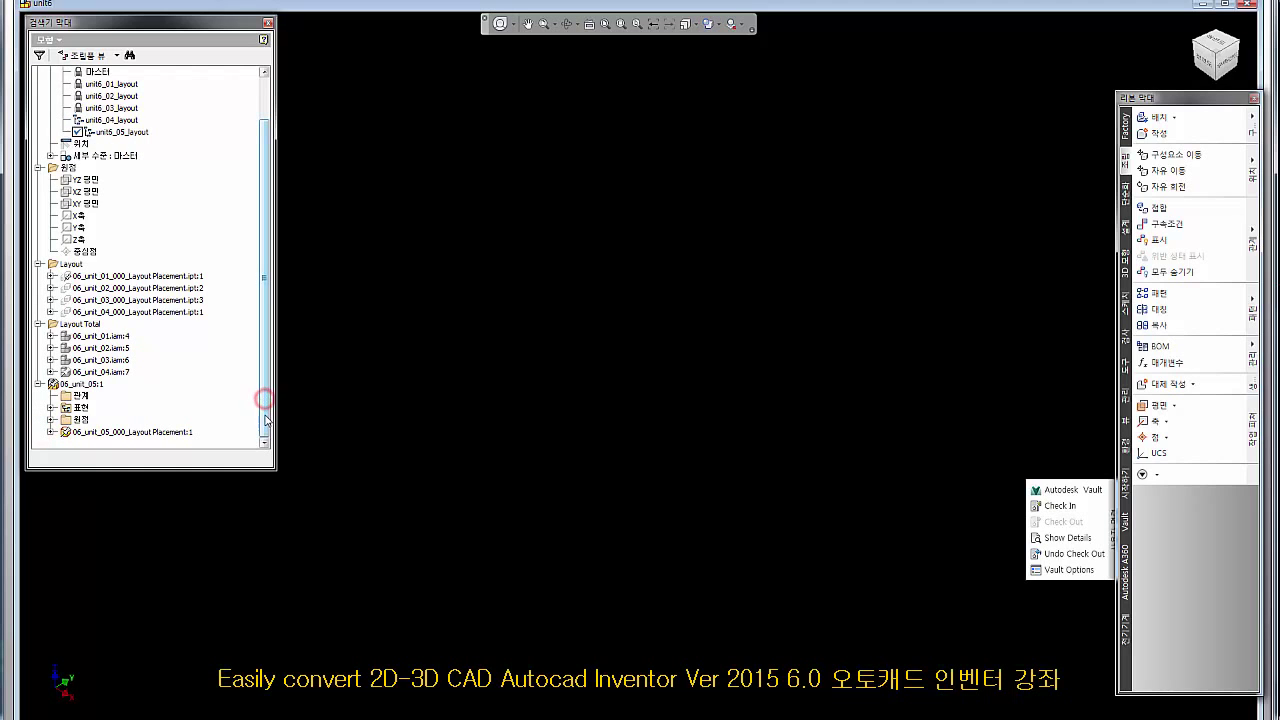
click(148, 433)
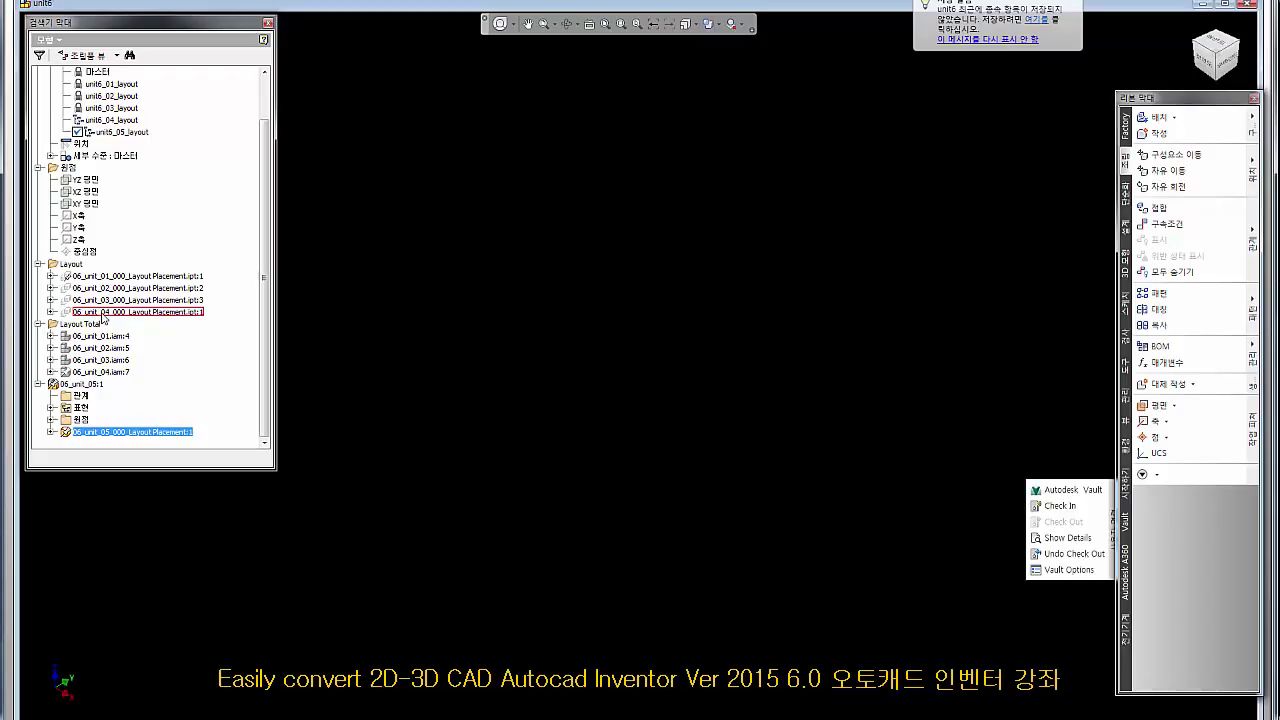
click(382, 388)
key(ctrl+s)
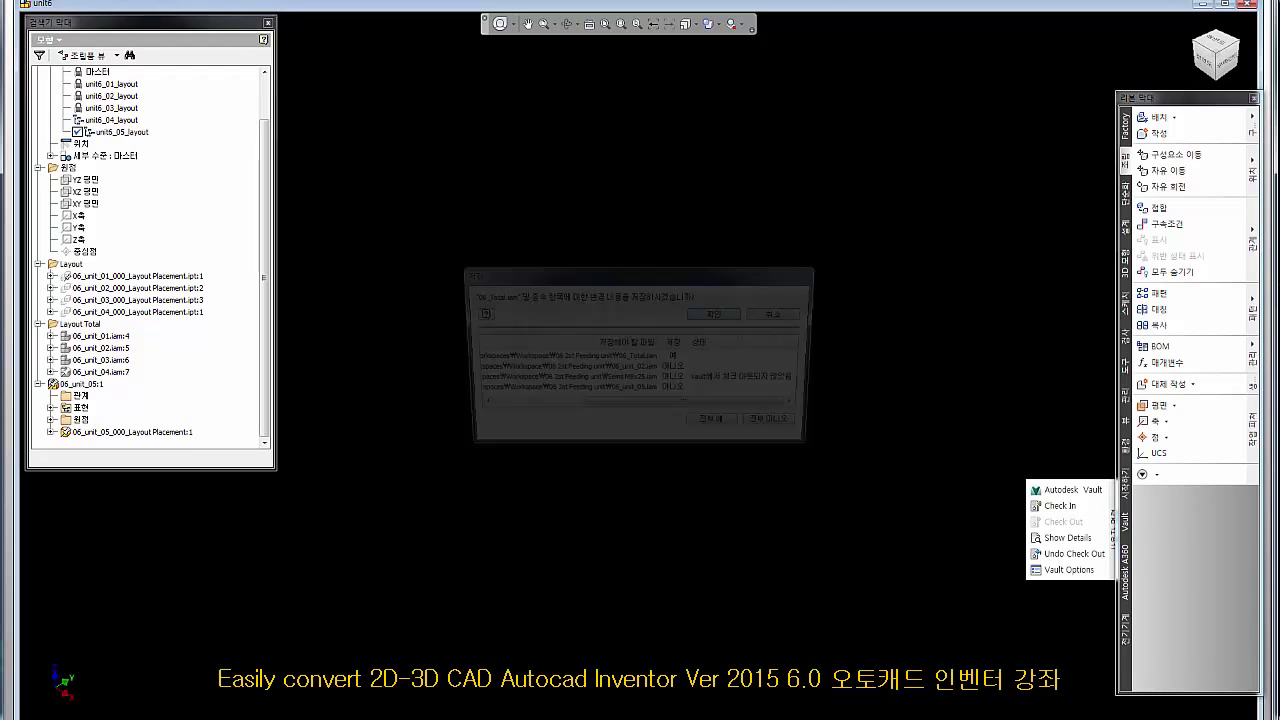
click(718, 427)
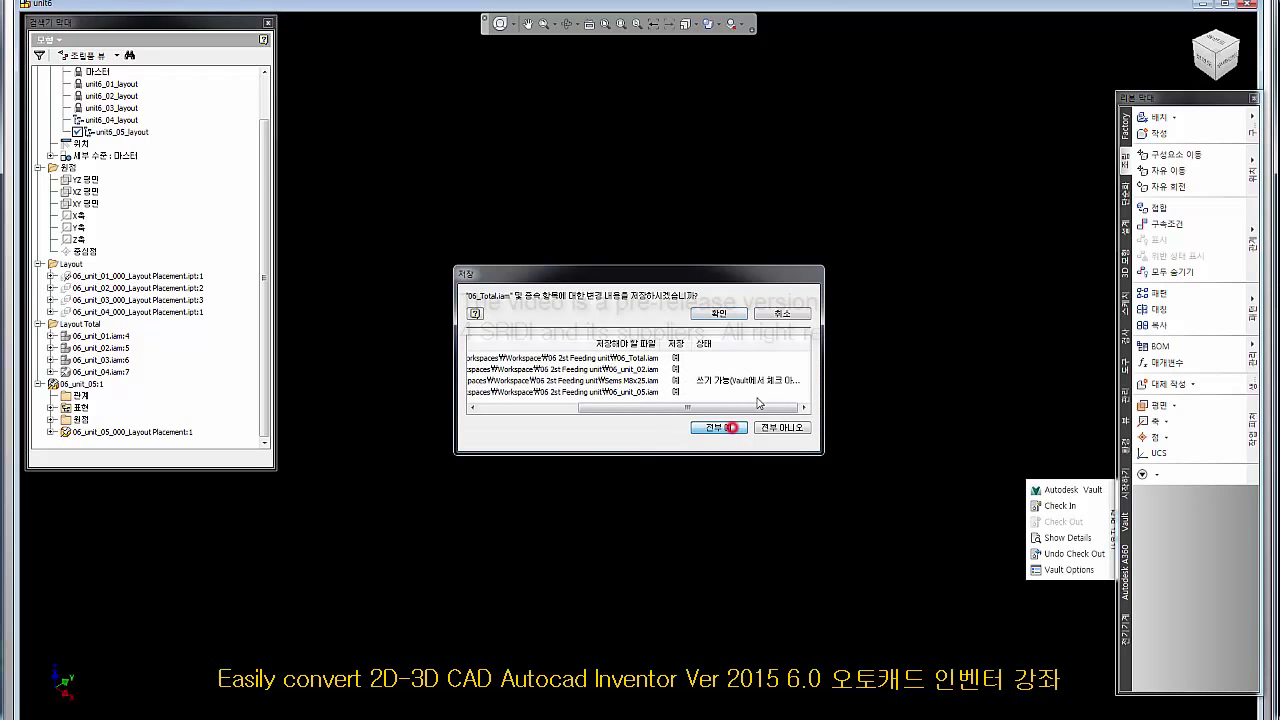
click(717, 314)
Check the assembly files into Vault with children included.
click(45, 40)
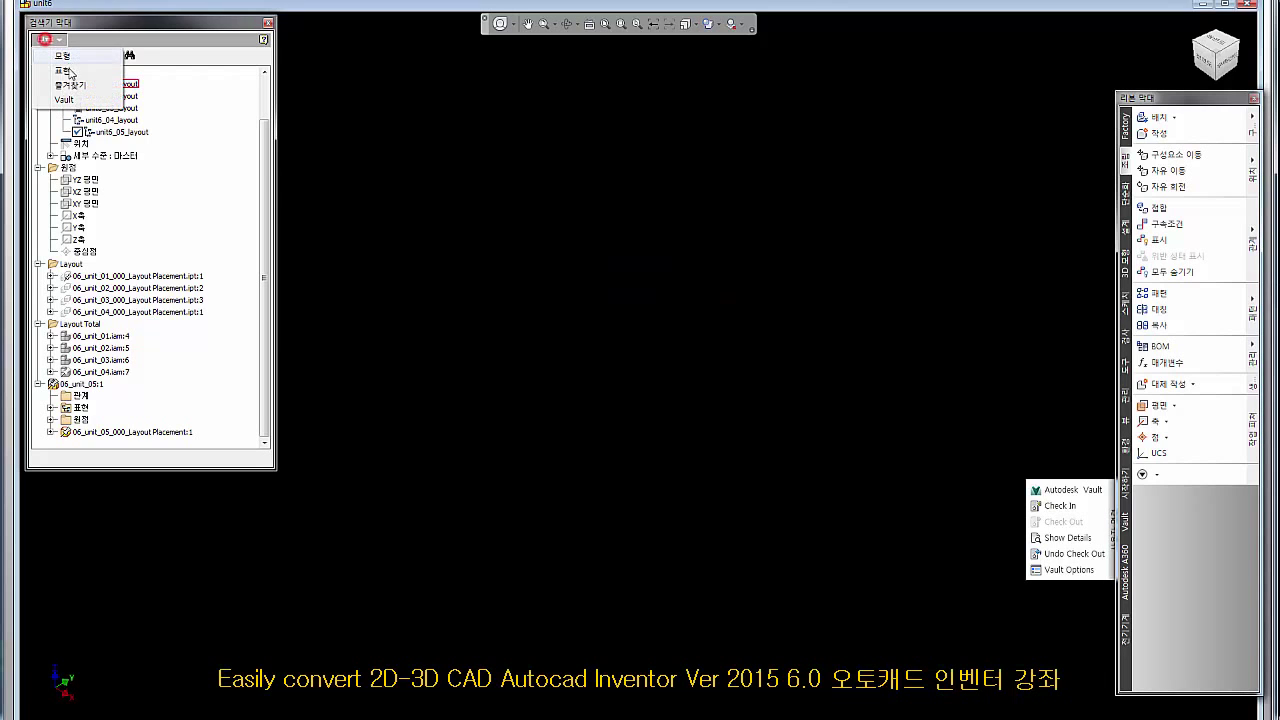
click(64, 99)
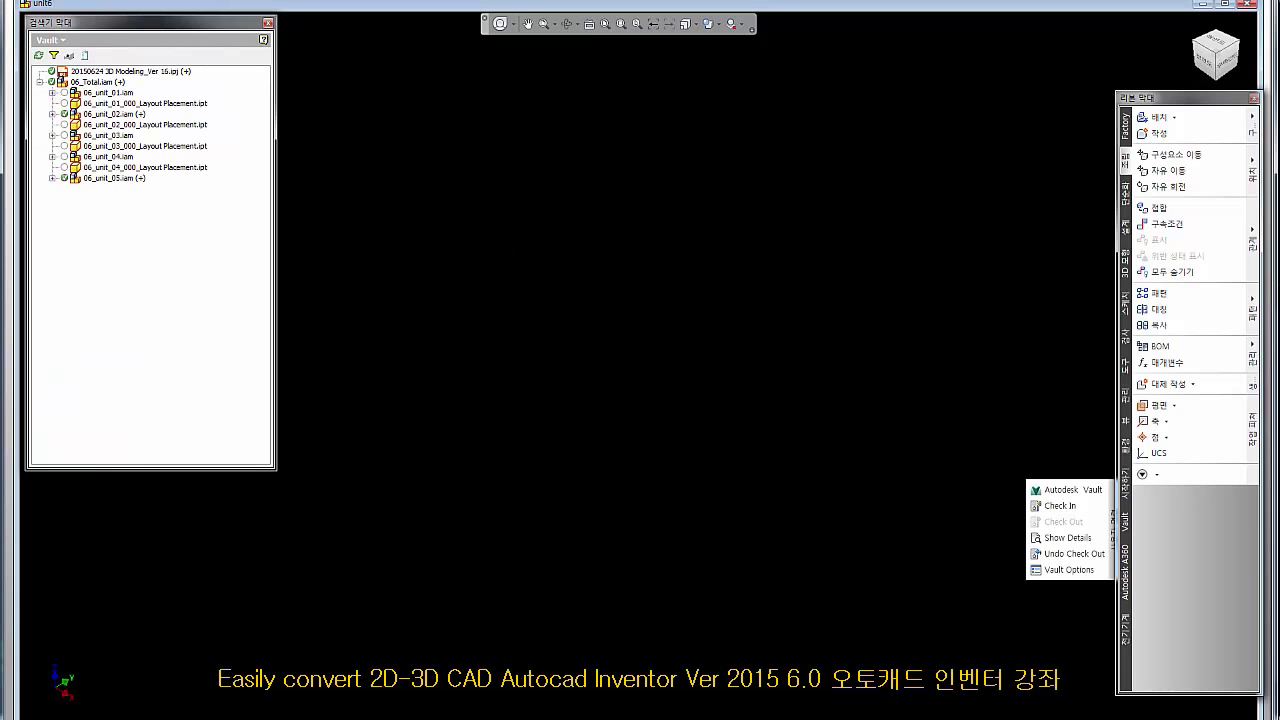
click(1060, 505)
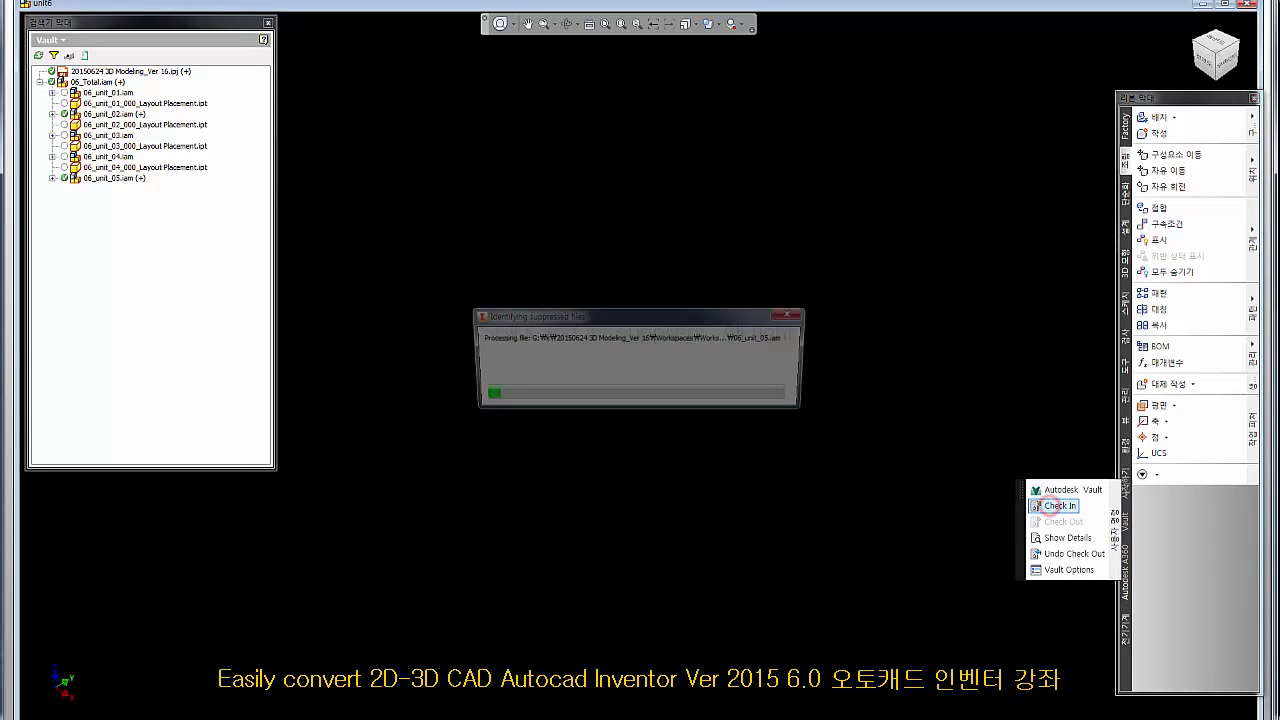
click(798, 427)
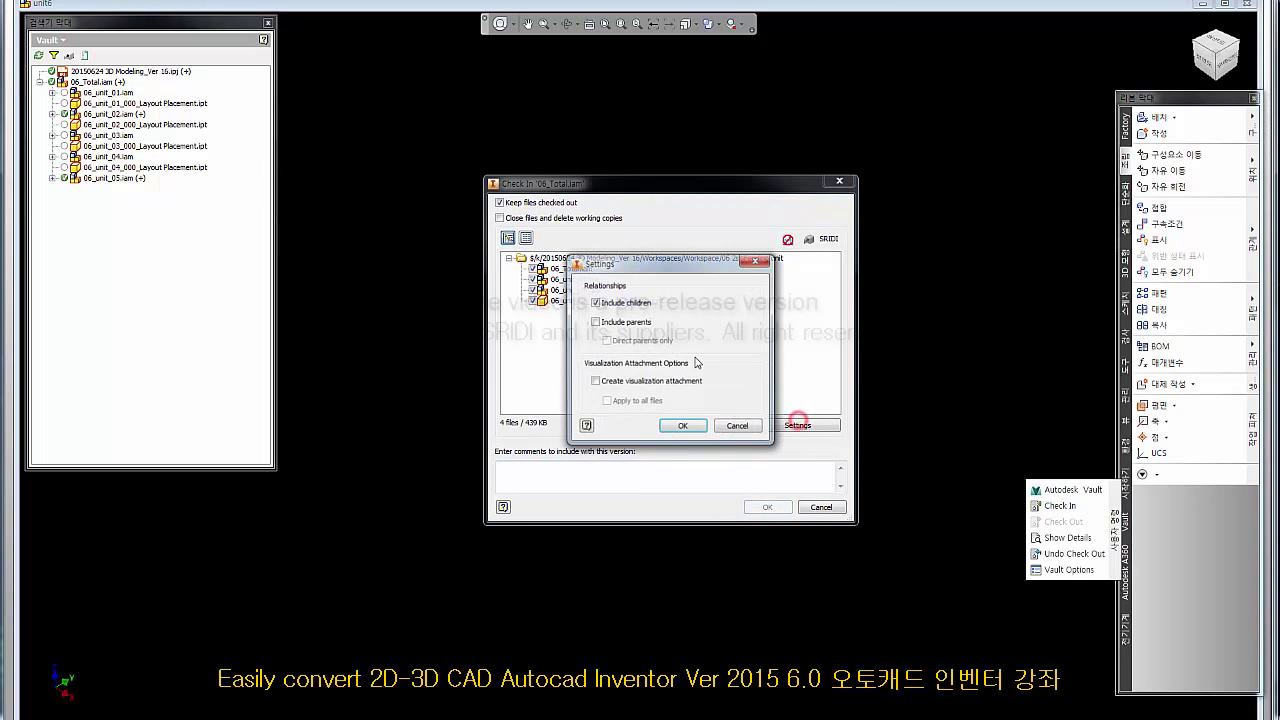
click(683, 427)
click(763, 507)
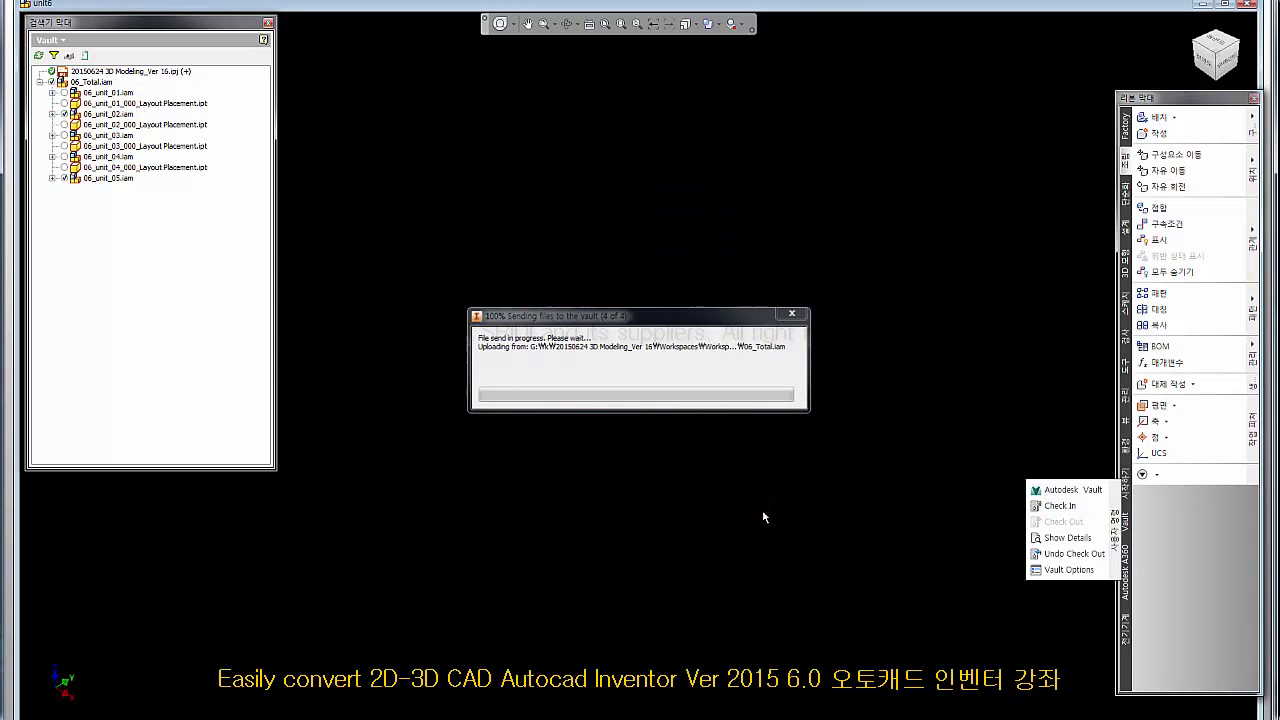
Return to the Model browser and open 06_unit_05:1 in its own window.
click(47, 40)
click(57, 54)
click(646, 338)
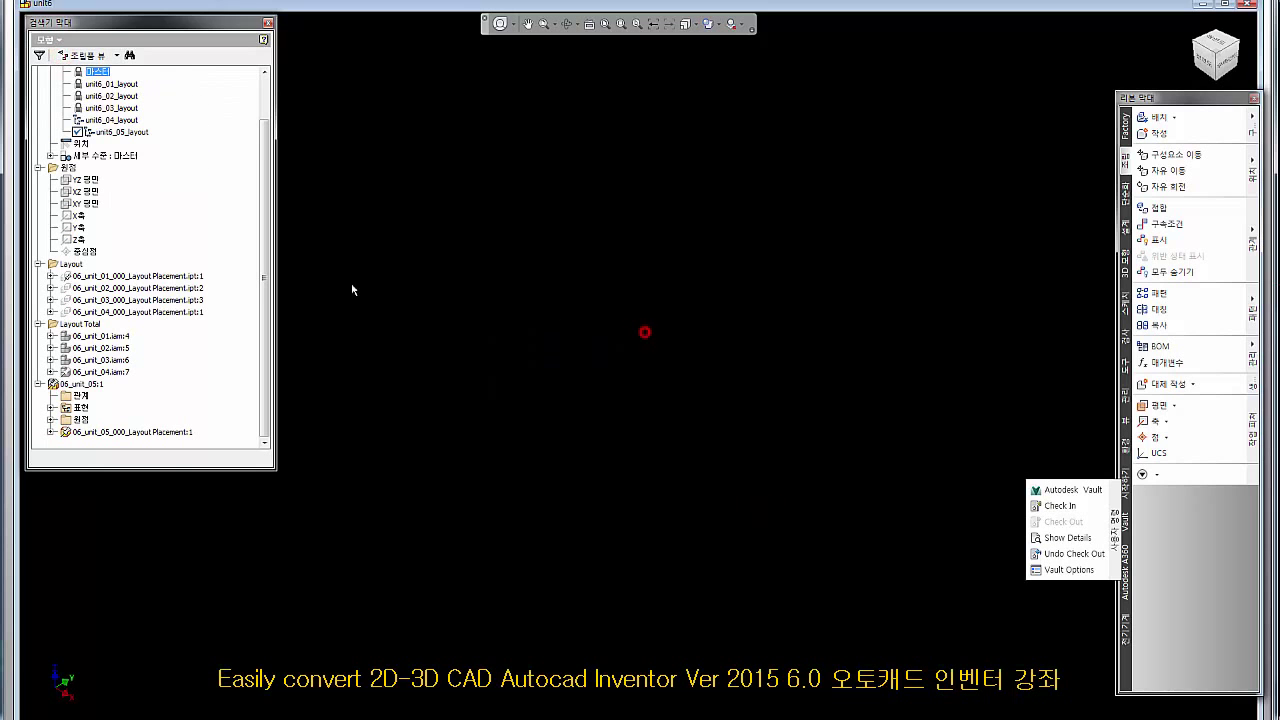
click(265, 300)
scroll(255, 157, up, 2)
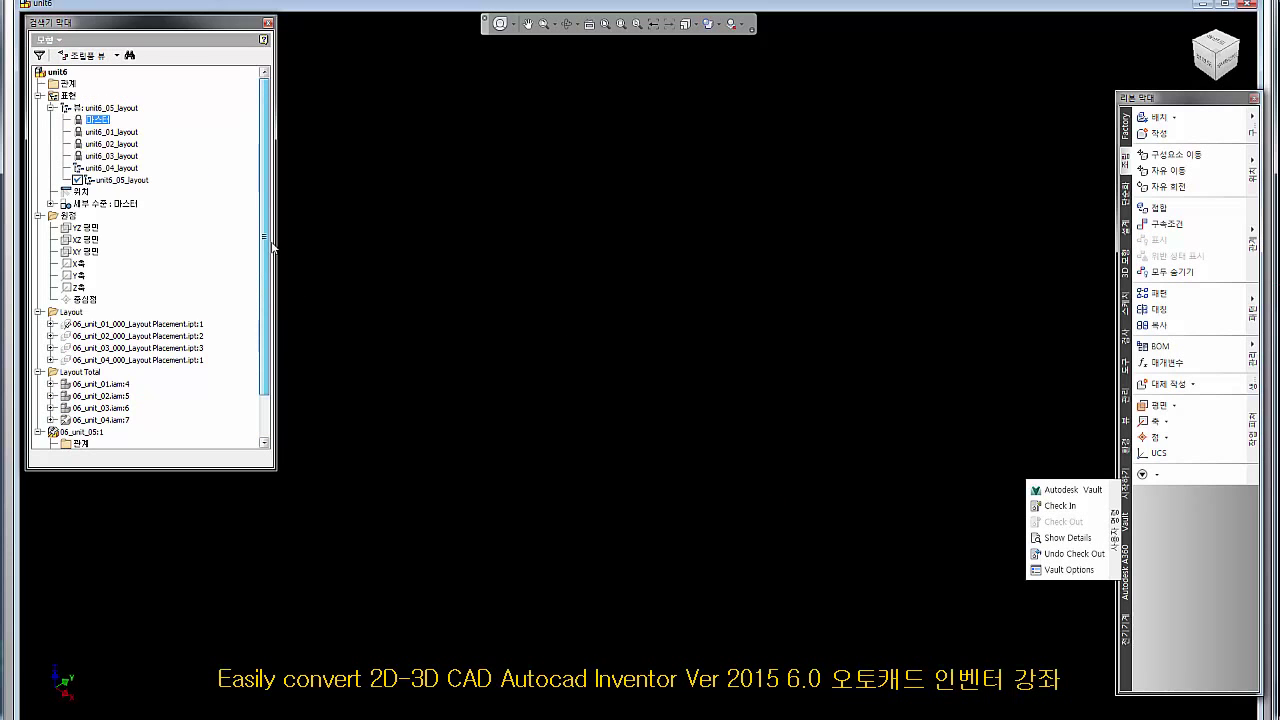
scroll(277, 354, down, 2)
scroll(277, 354, up, 2)
scroll(269, 327, down, 2)
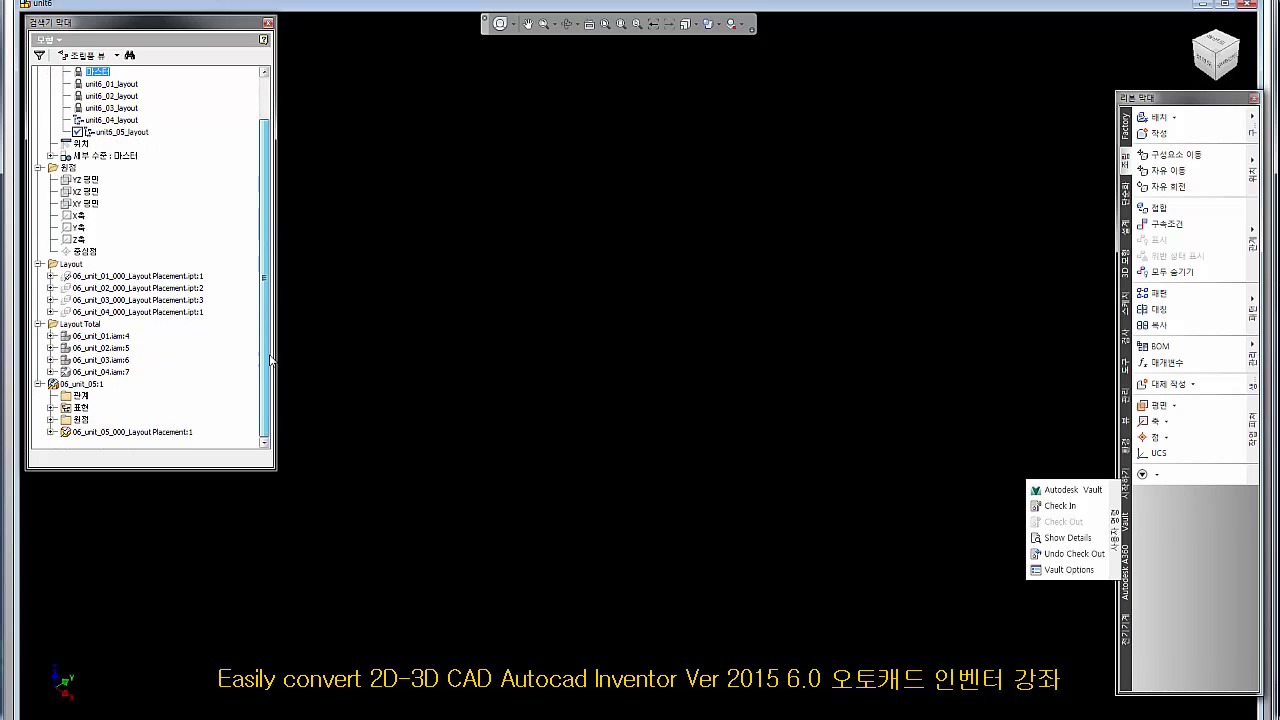
click(405, 420)
click(97, 389)
right_click(97, 389)
click(122, 387)
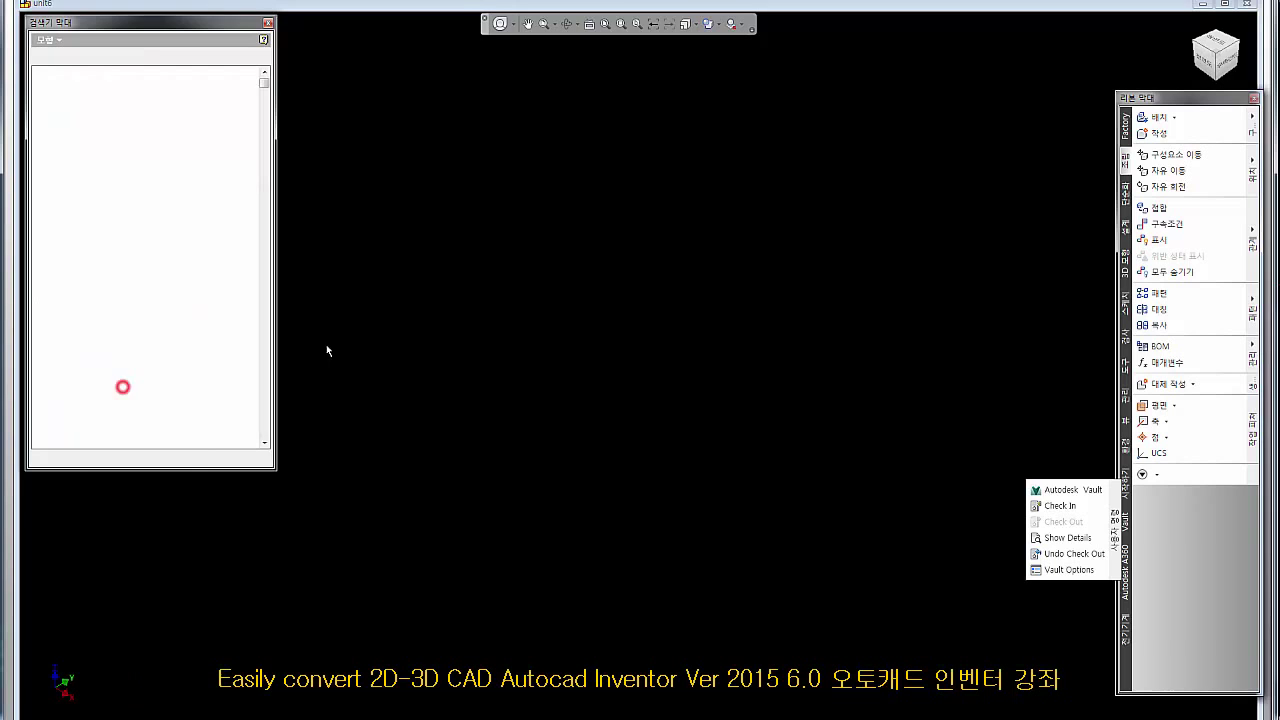
click(755, 254)
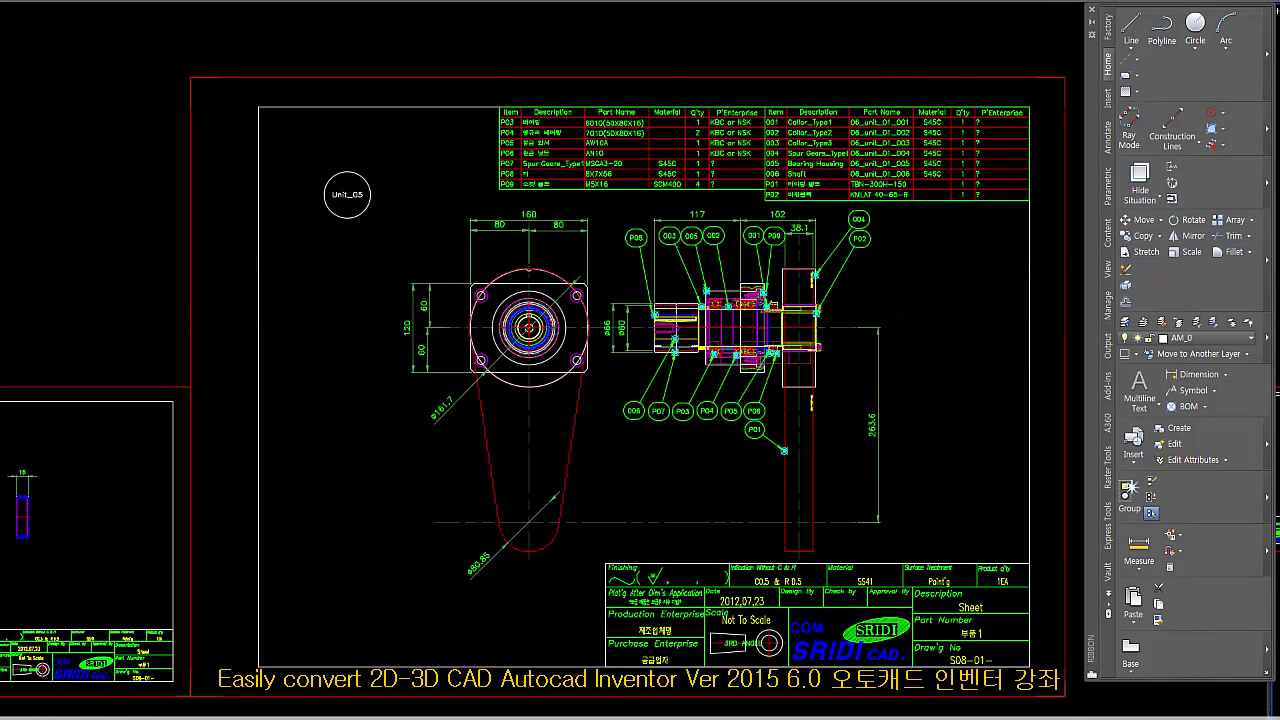
Activate the Unit_05 2D assembly drawing with its parts list and title block in AutoCAD Mechanical.
click(936, 453)
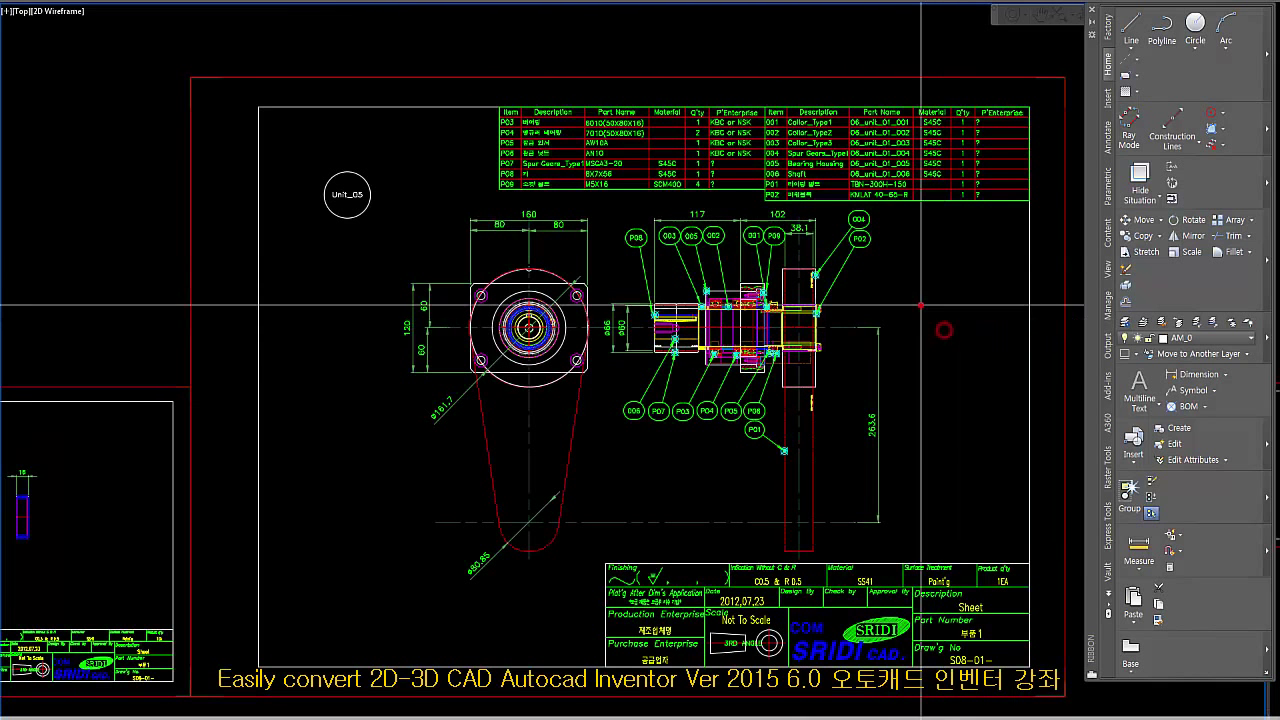
Zoom and pan to the Unit_05 sheet showing the front view, section A-A and right-side view.
scroll(920, 305, down, 6)
middle_drag(297, 349, 607, 477)
scroll(607, 477, up, 12)
scroll(434, 357, down, 8)
middle_drag(925, 342, 718, 272)
scroll(712, 268, up, 10)
click(712, 250)
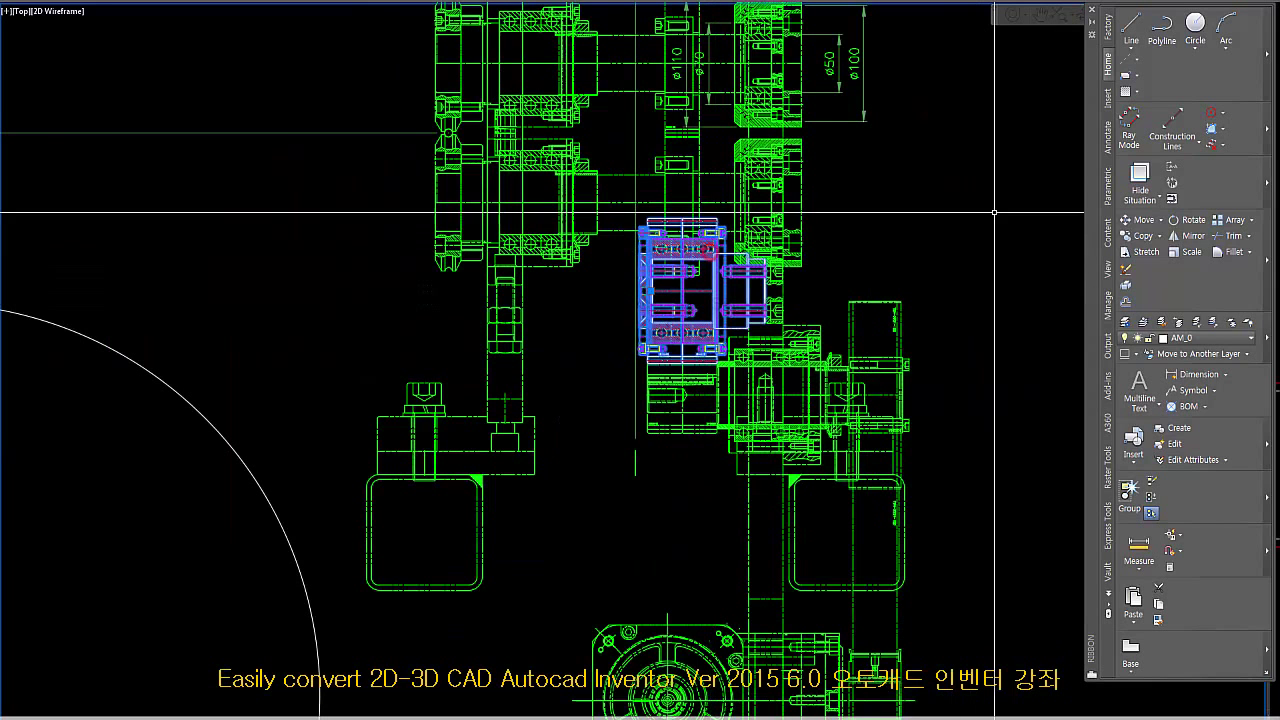
key(Escape)
scroll(597, 344, down, 10)
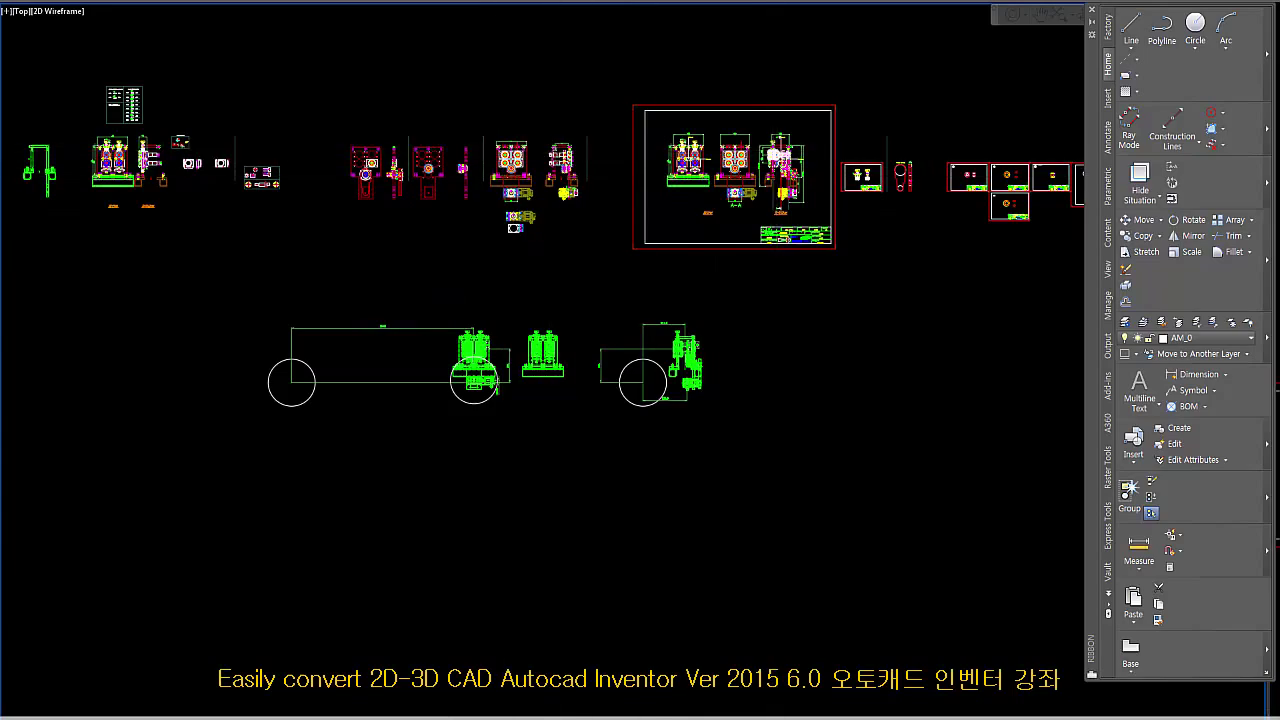
scroll(778, 150, up, 2)
scroll(778, 150, up, 6)
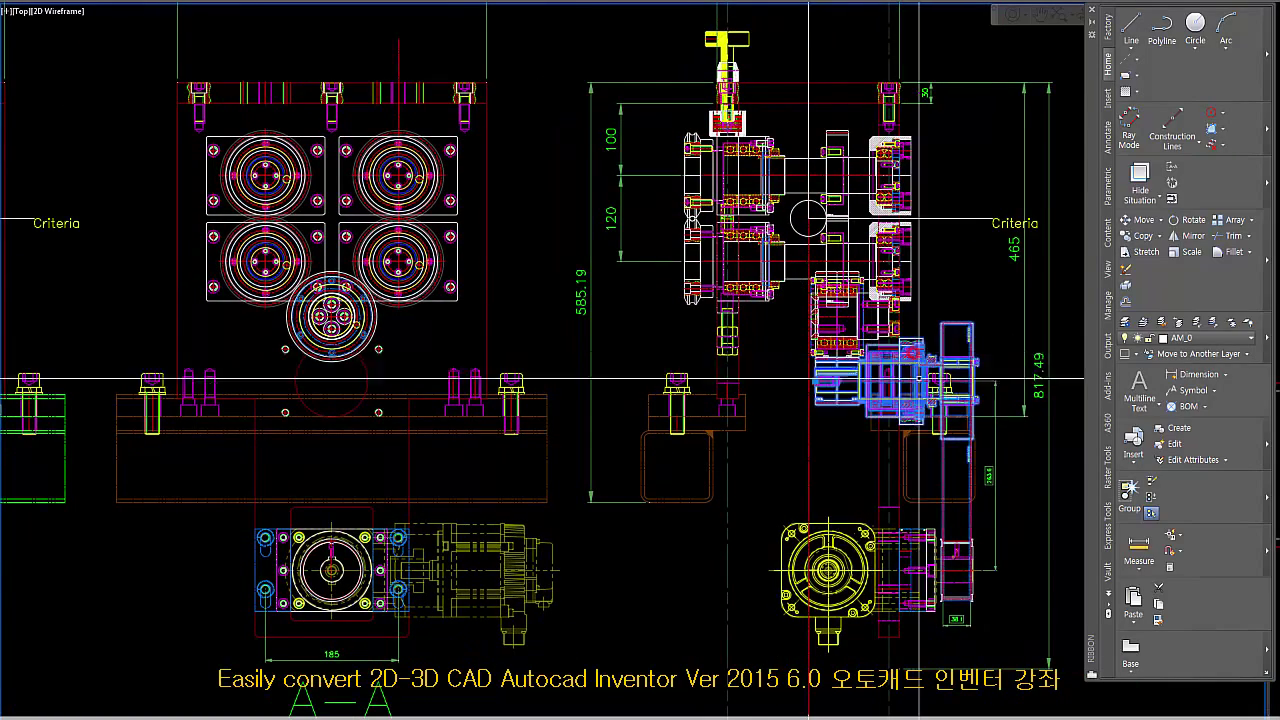
scroll(895, 354, down, 4)
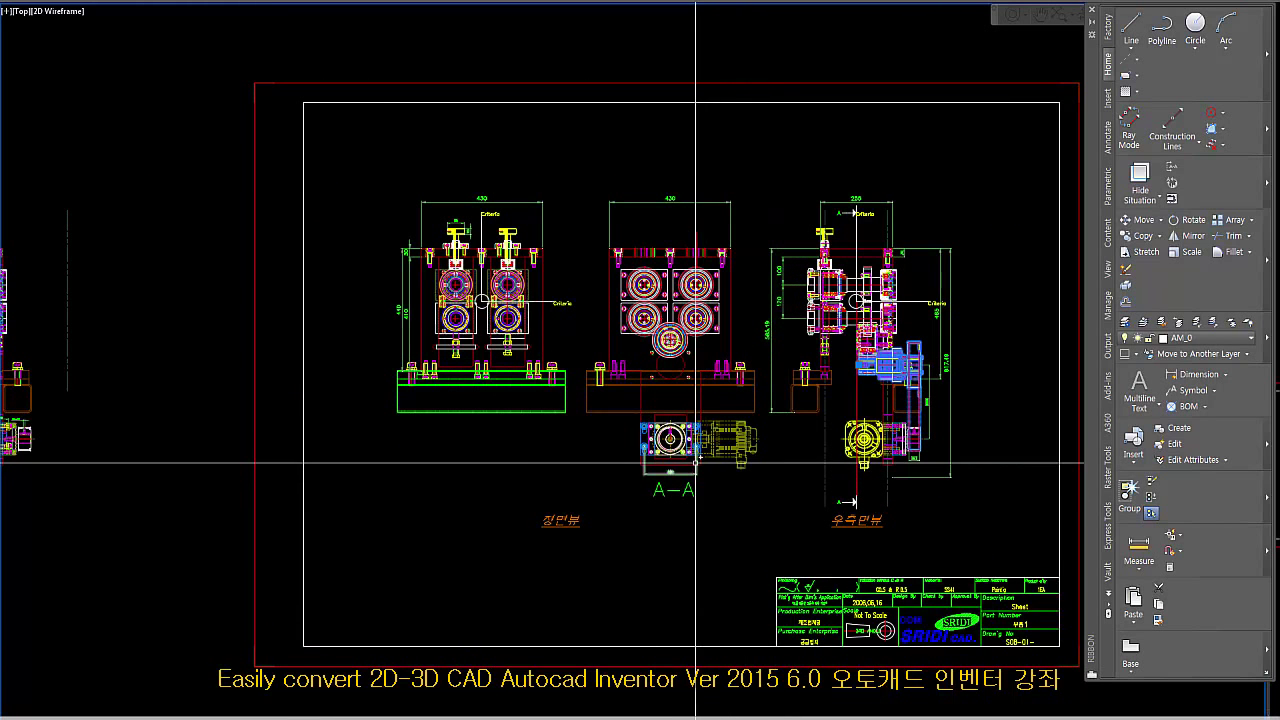
scroll(706, 466, down, 3)
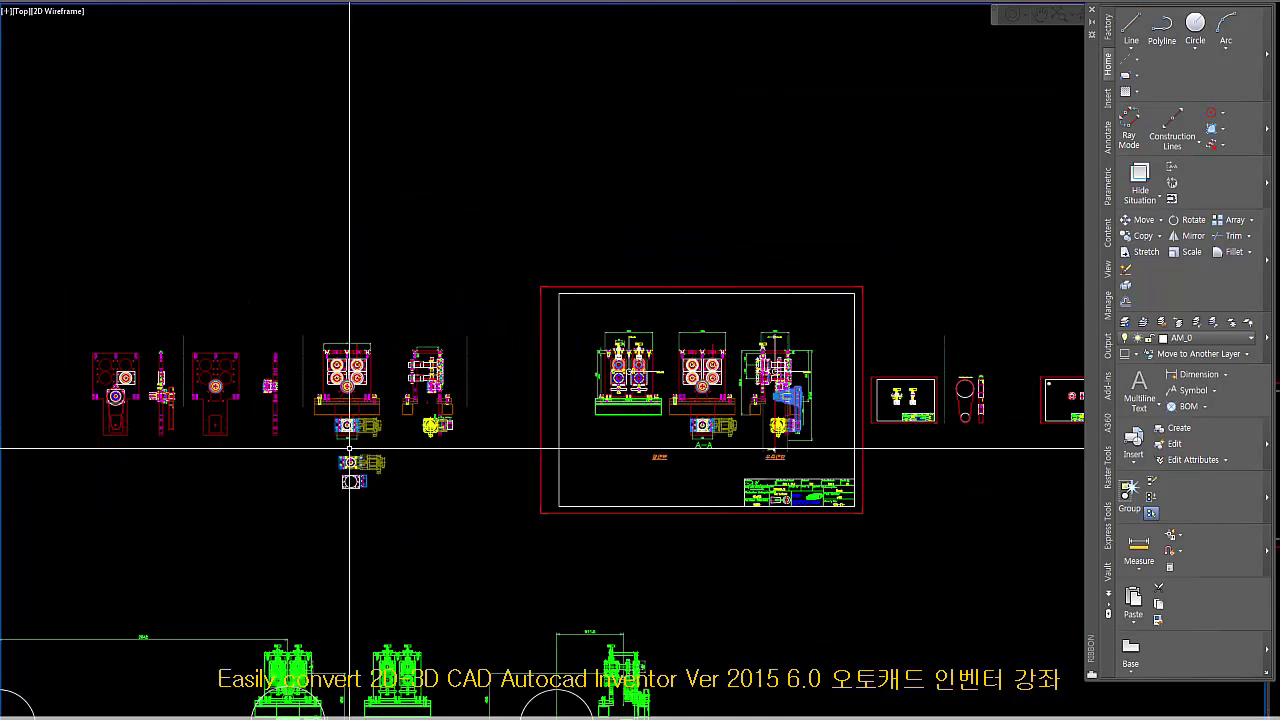
scroll(361, 412, up, 3)
scroll(361, 412, down, 3)
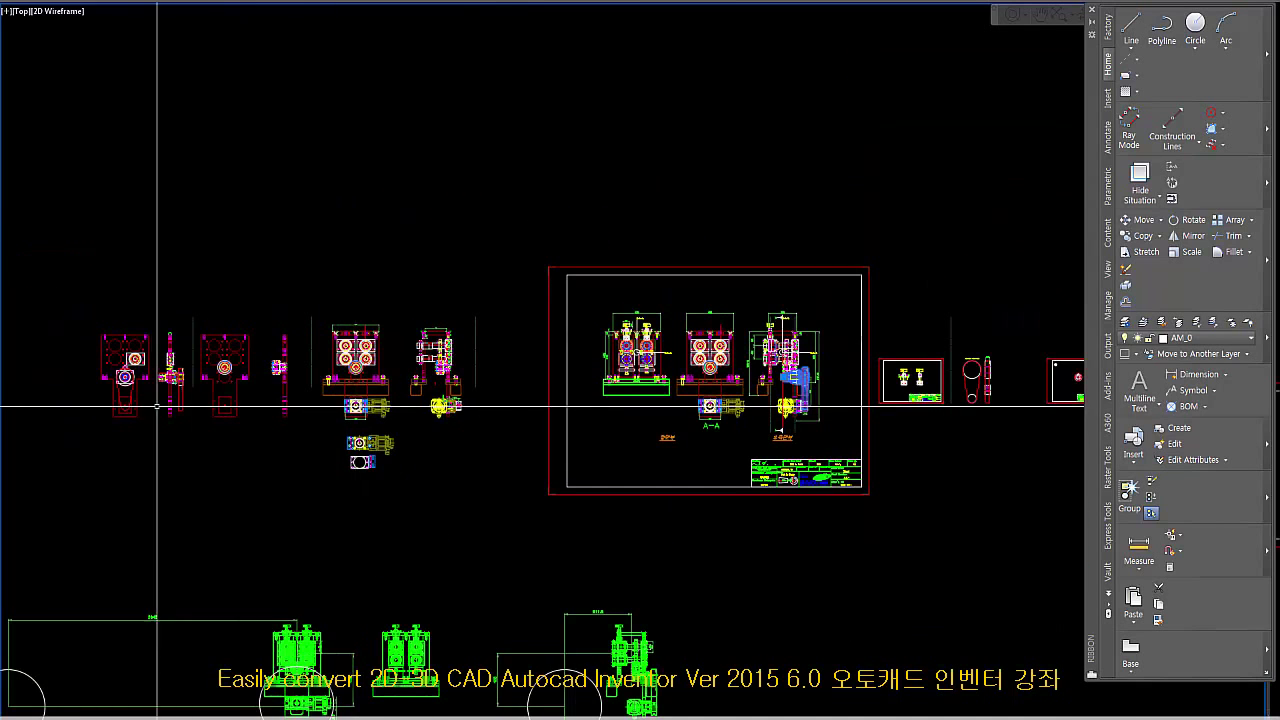
scroll(145, 350, up, 5)
scroll(145, 350, down, 4)
scroll(571, 320, up, 5)
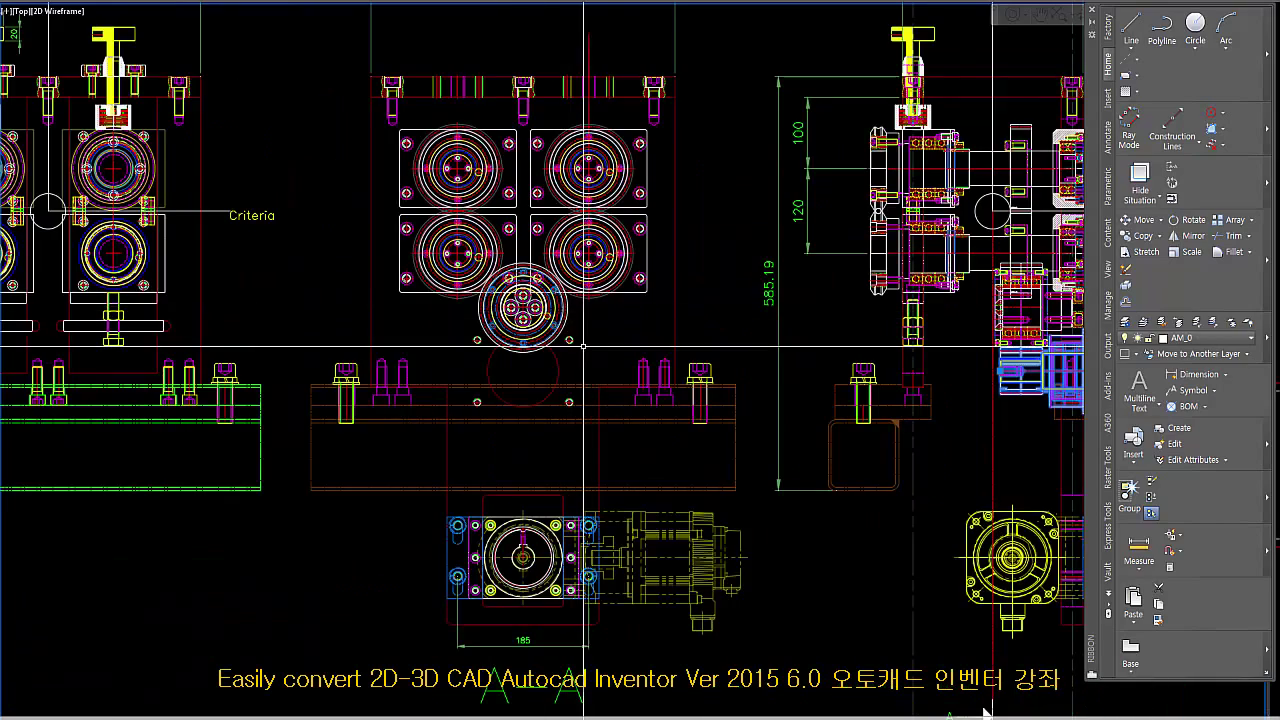
scroll(571, 348, down, 3)
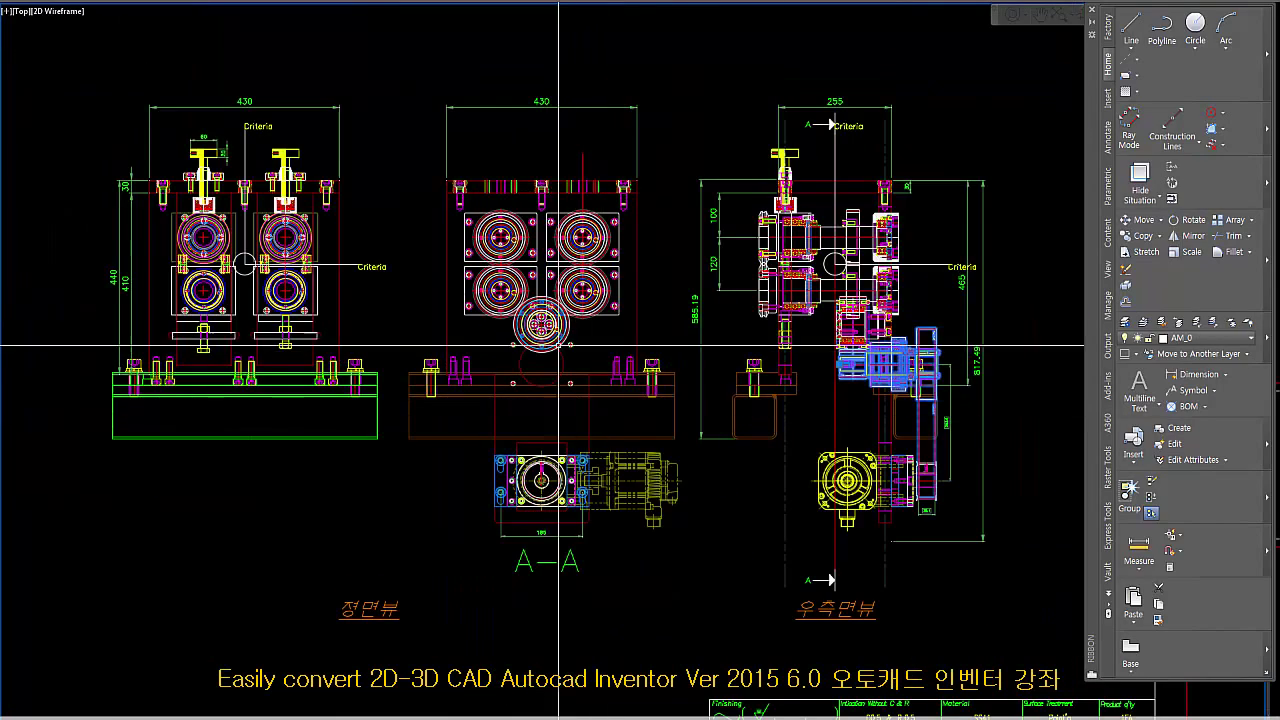
scroll(625, 342, up, 1)
scroll(286, 420, down, 4)
scroll(290, 360, up, 7)
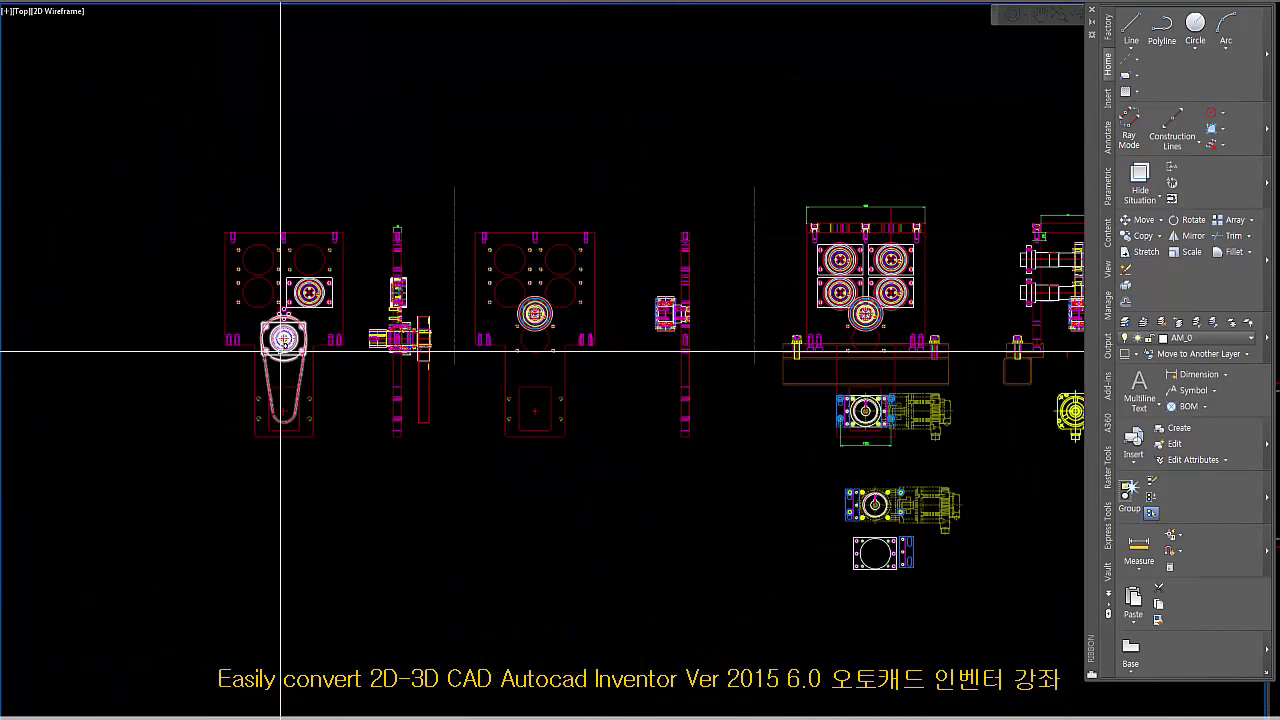
scroll(300, 346, down, 5)
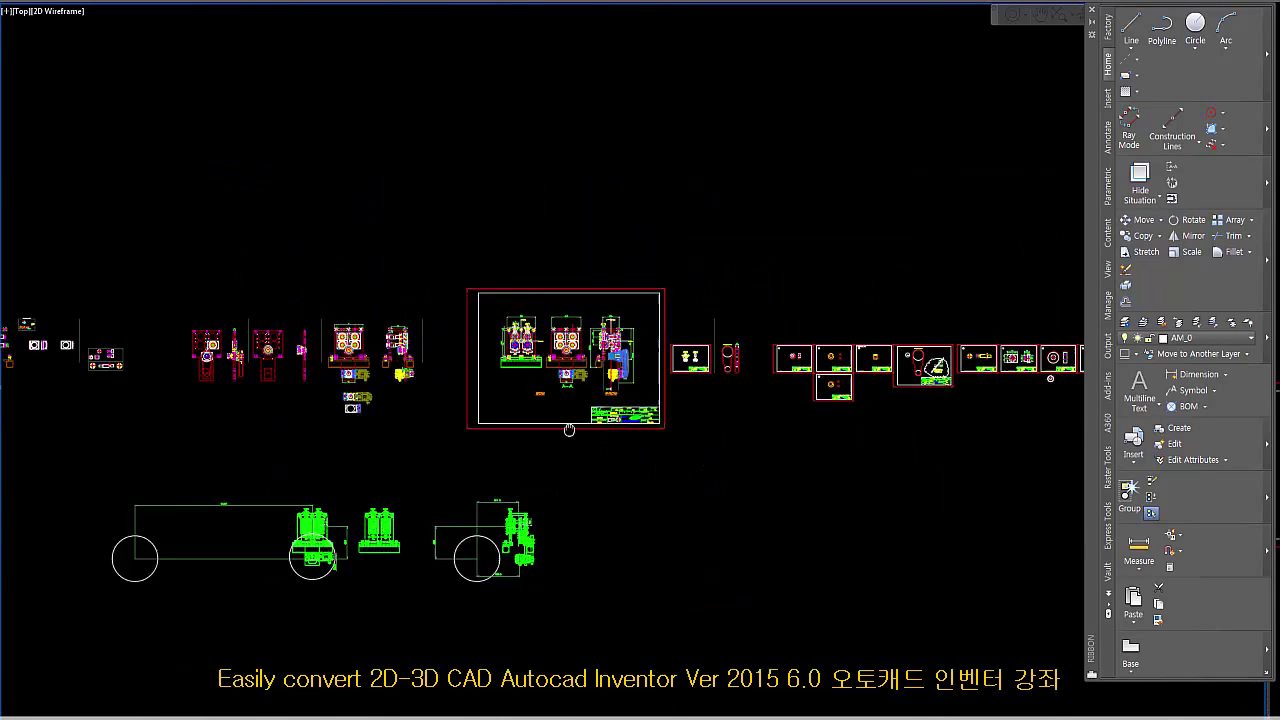
scroll(473, 377, up, 4)
scroll(571, 229, up, 2)
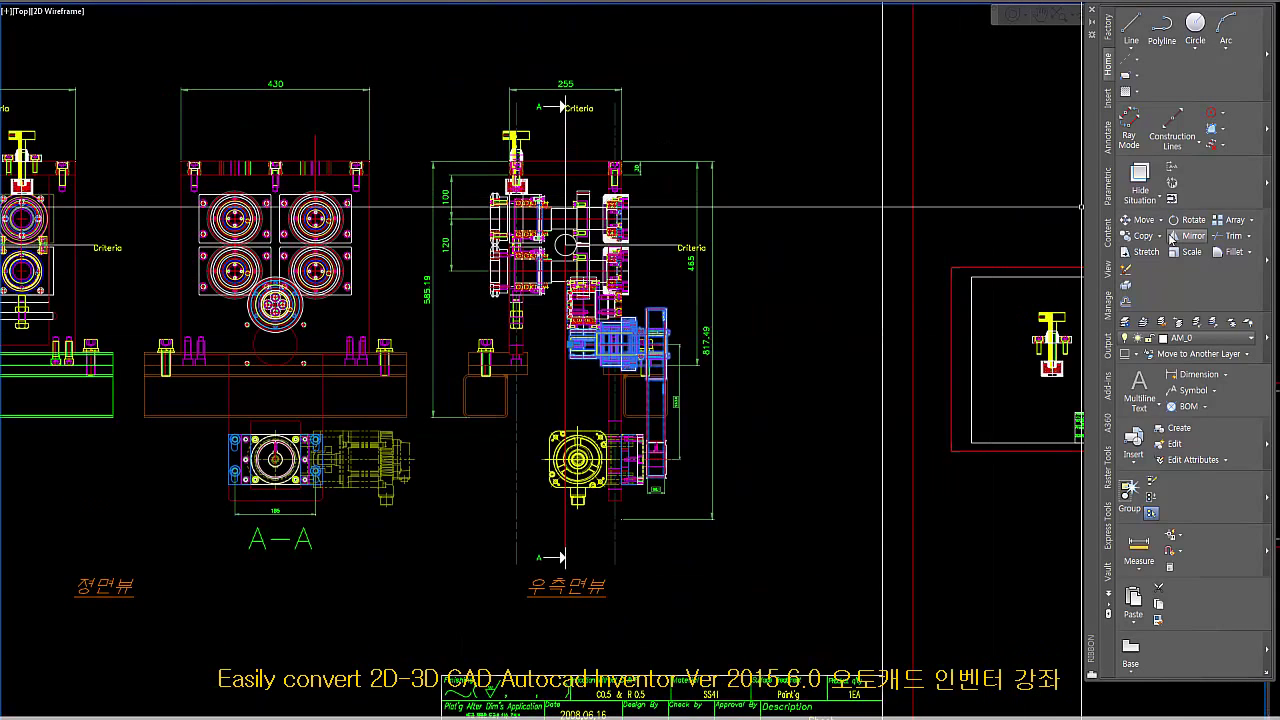
Start Copy and select the circle at the Criteria leader on the right-side view.
click(1140, 236)
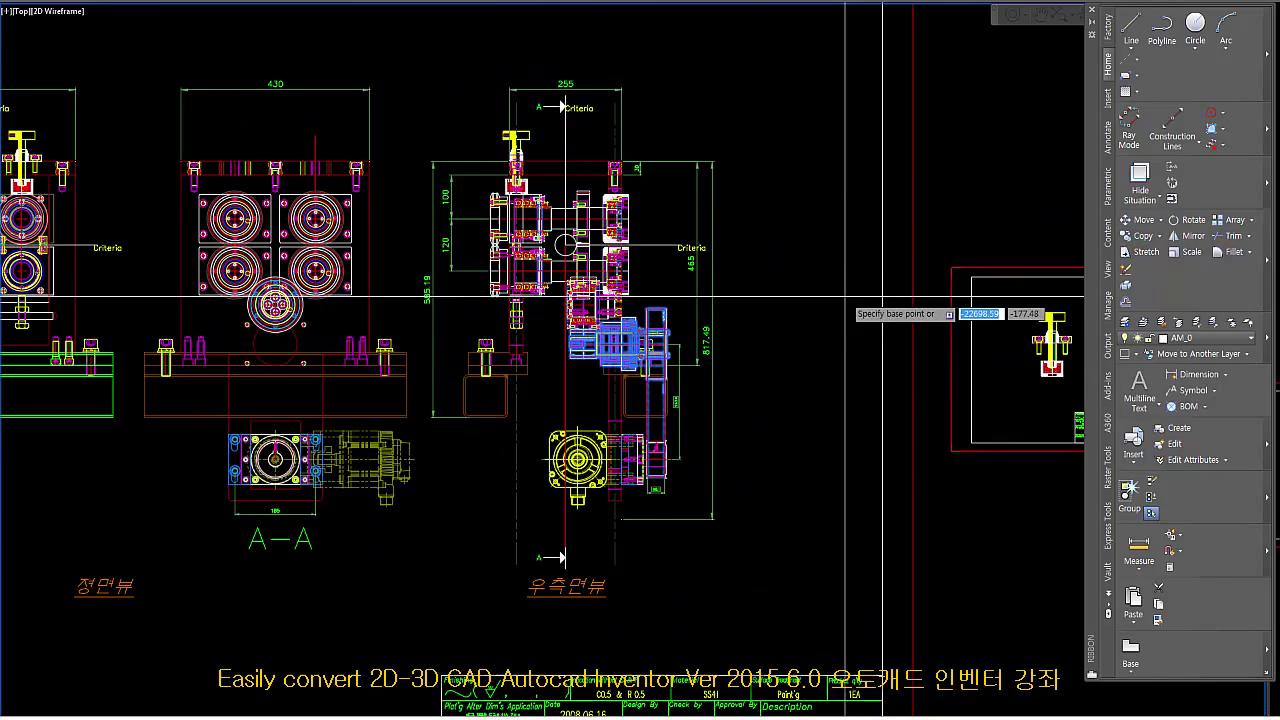
scroll(624, 403, down, 3)
scroll(700, 190, up, 3)
mouse_move(700, 190)
middle_down()
mouse_move(640, 200)
mouse_move(664, 371)
middle_up()
scroll(303, 229, up, 5)
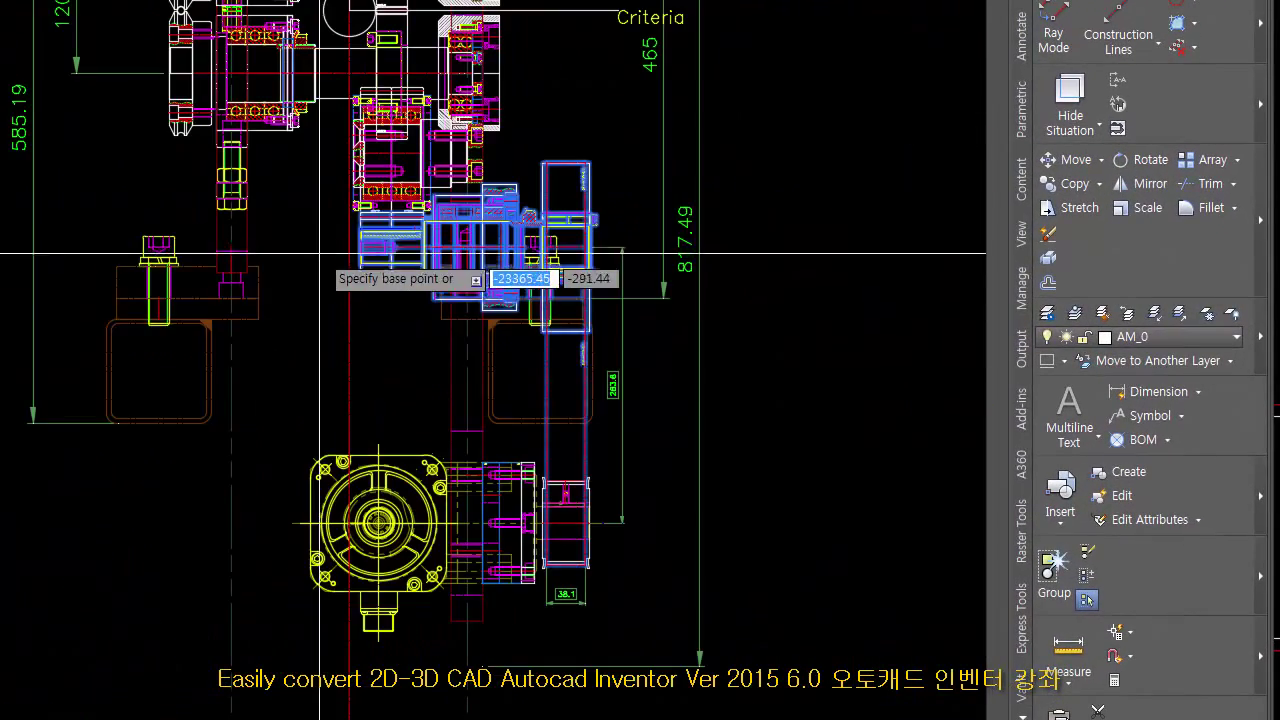
middle_drag(433, 313, 382, 499)
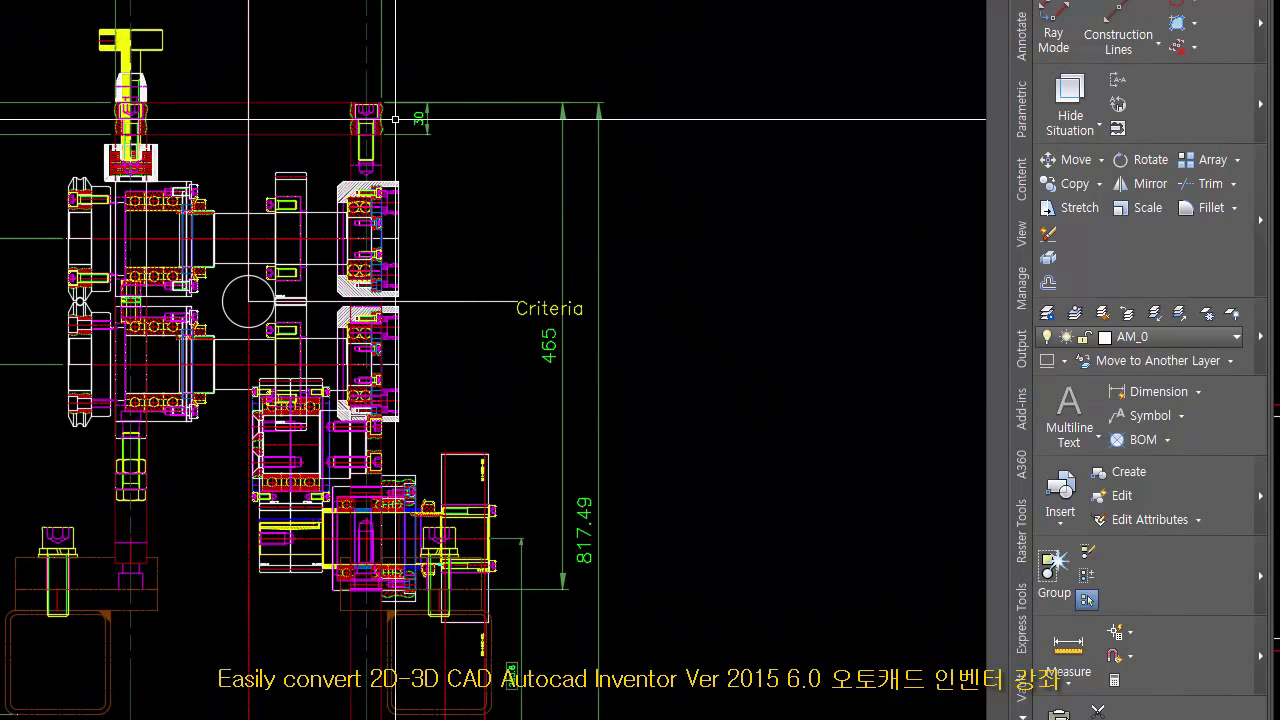
scroll(400, 140, down, 2)
scroll(326, 245, up, 4)
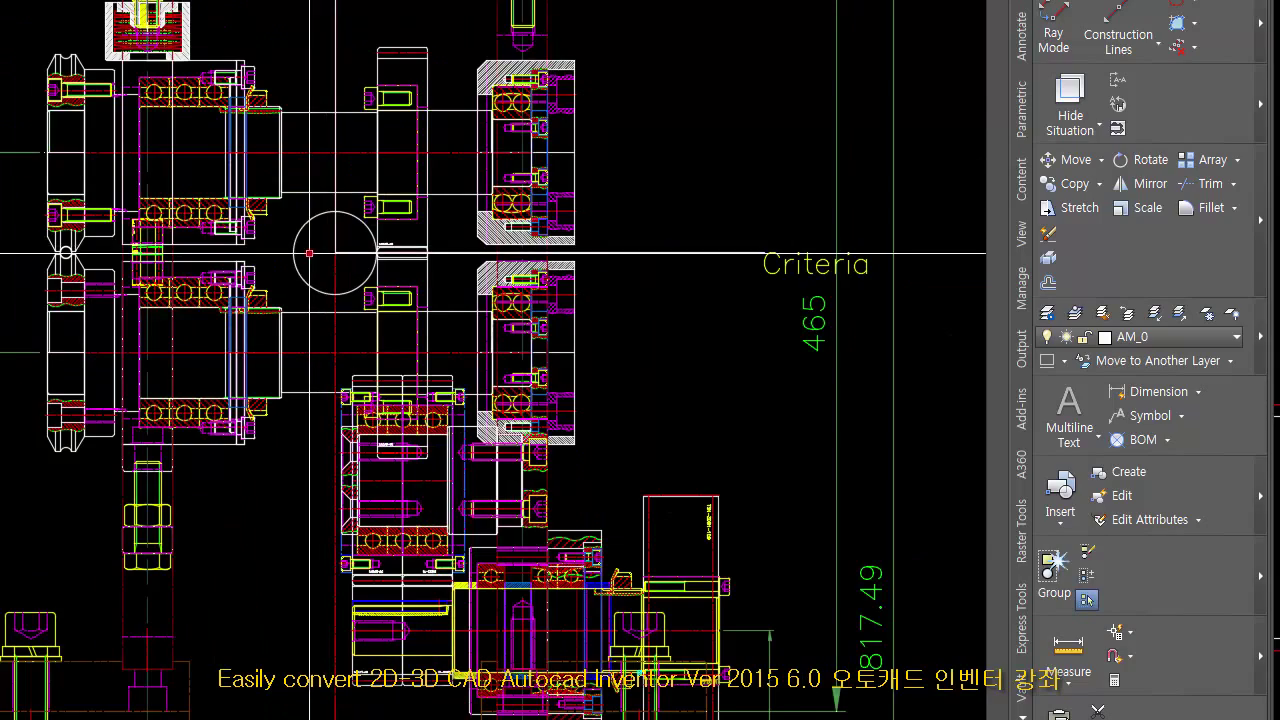
scroll(300, 200, down, 5)
scroll(99, 247, up, 4)
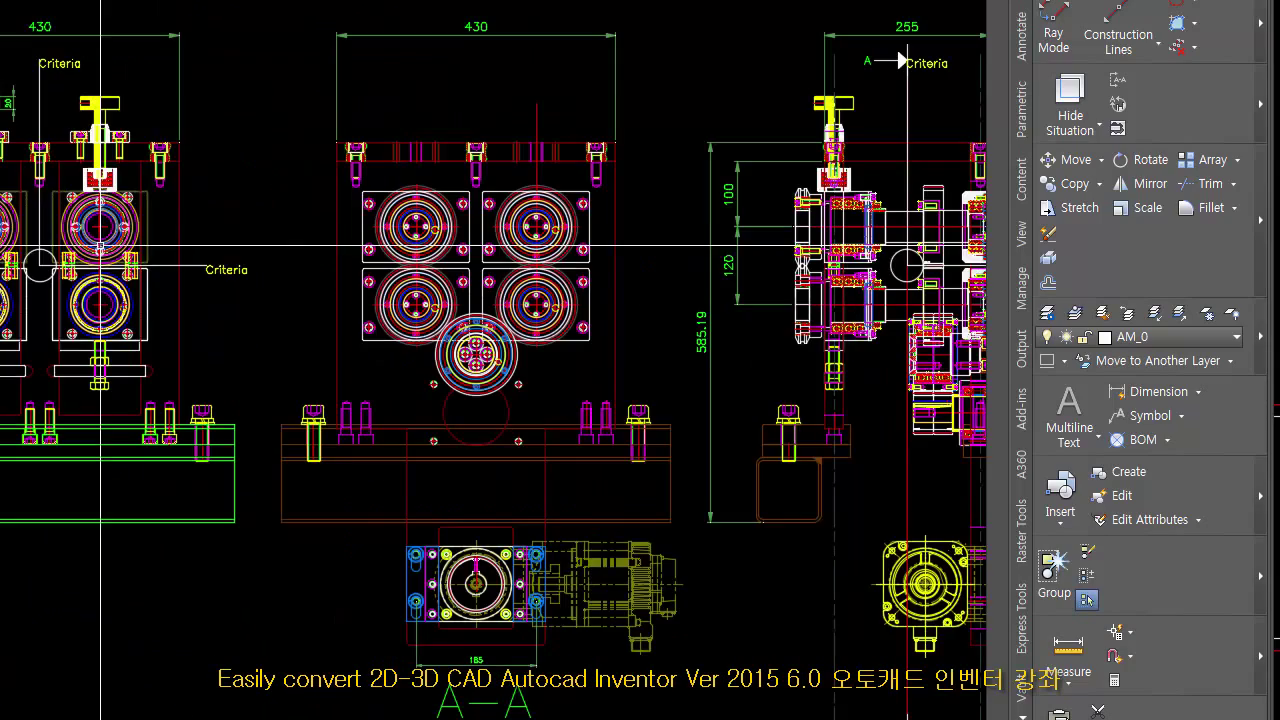
scroll(70, 245, up, 2)
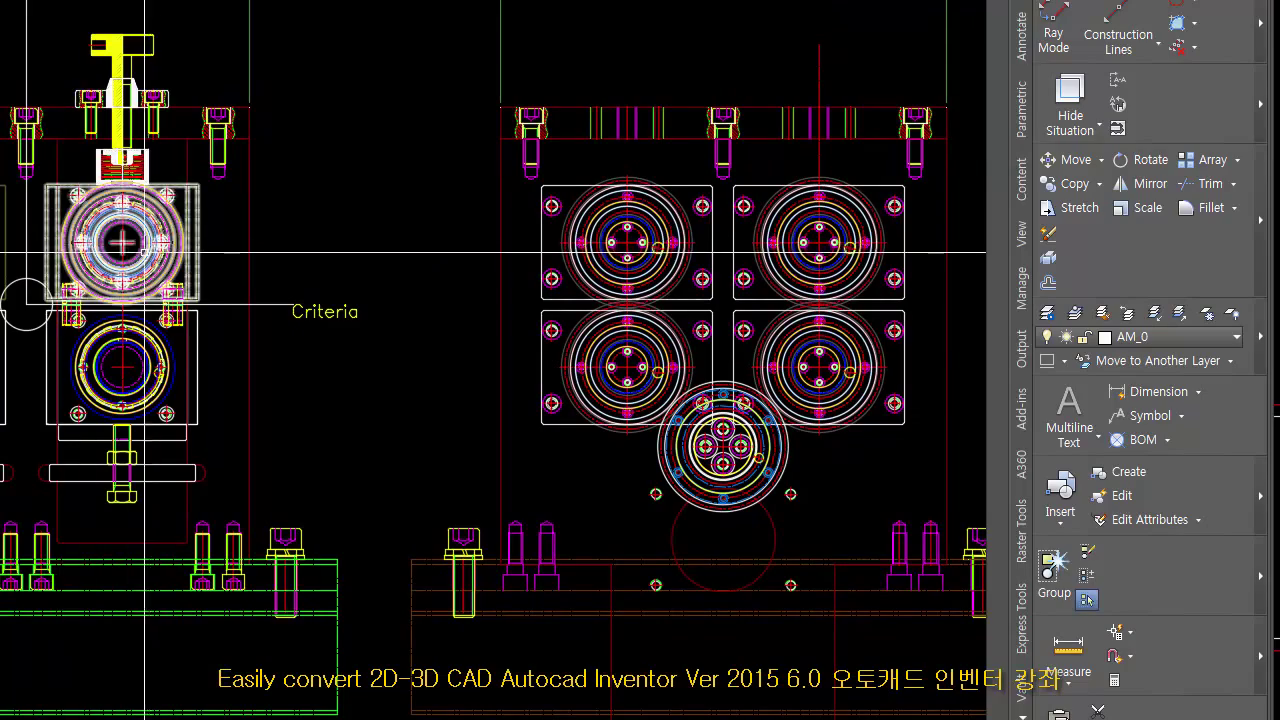
scroll(141, 253, down, 4)
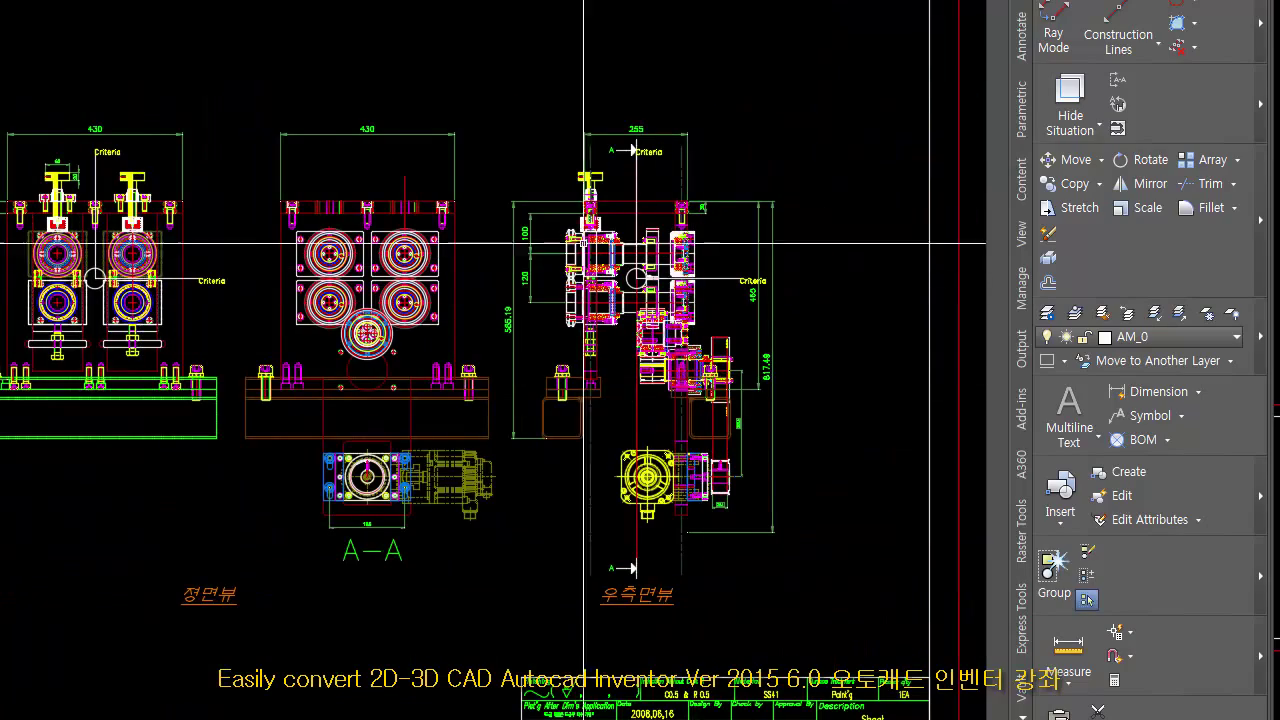
scroll(122, 285, up, 6)
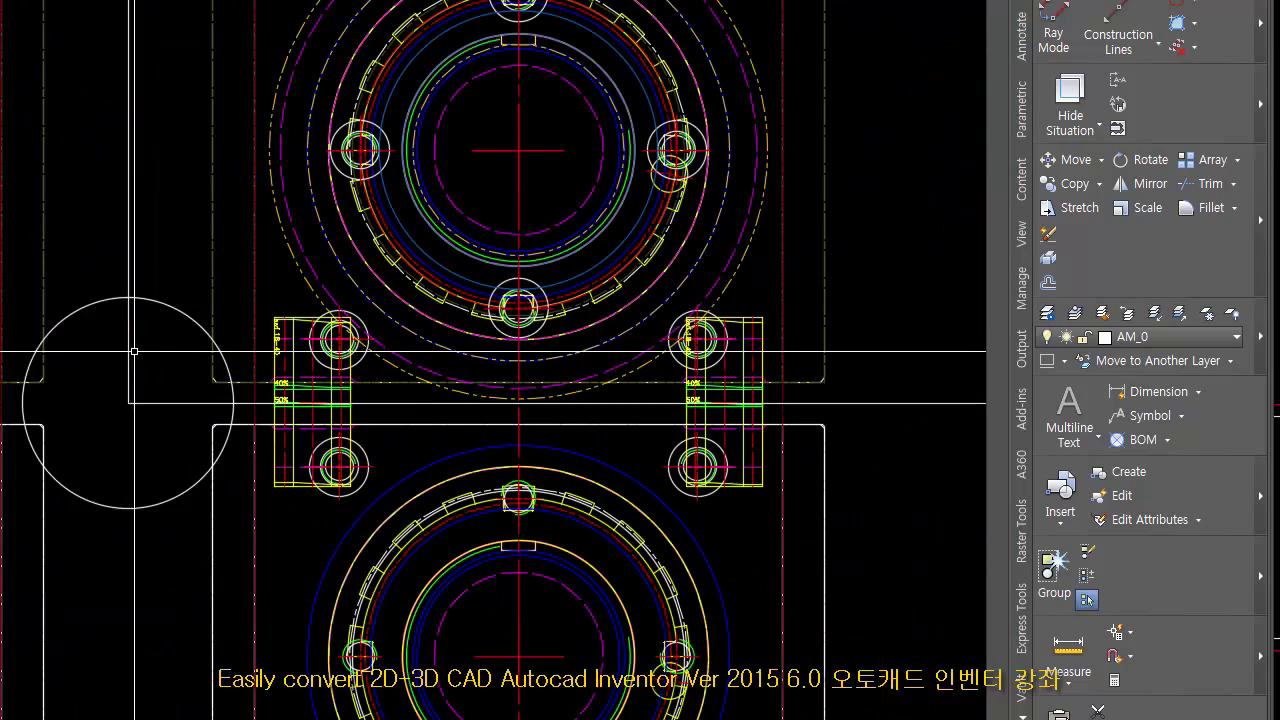
scroll(139, 310, down, 4)
scroll(134, 316, up, 3)
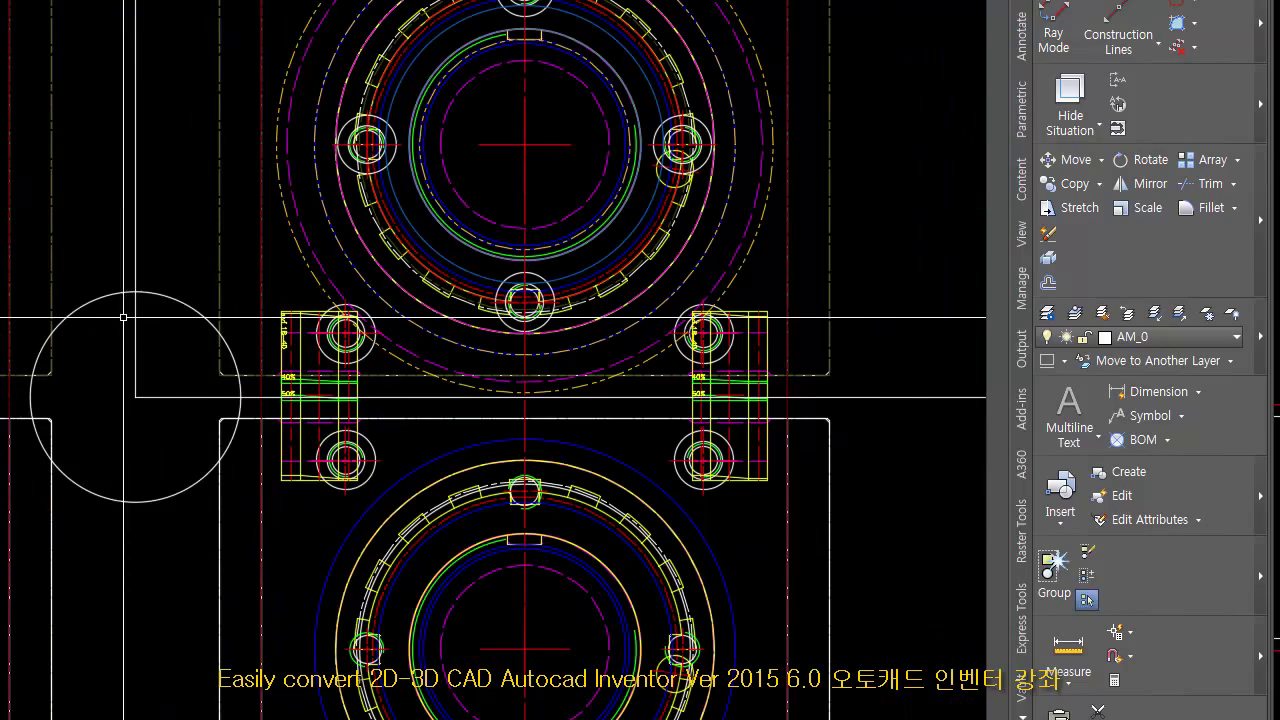
click(100, 309)
Copy the selected Criteria circle, using its centre as the base point.
scroll(100, 312, down, 6)
middle_drag(760, 330, 270, 260)
scroll(530, 184, up, 4)
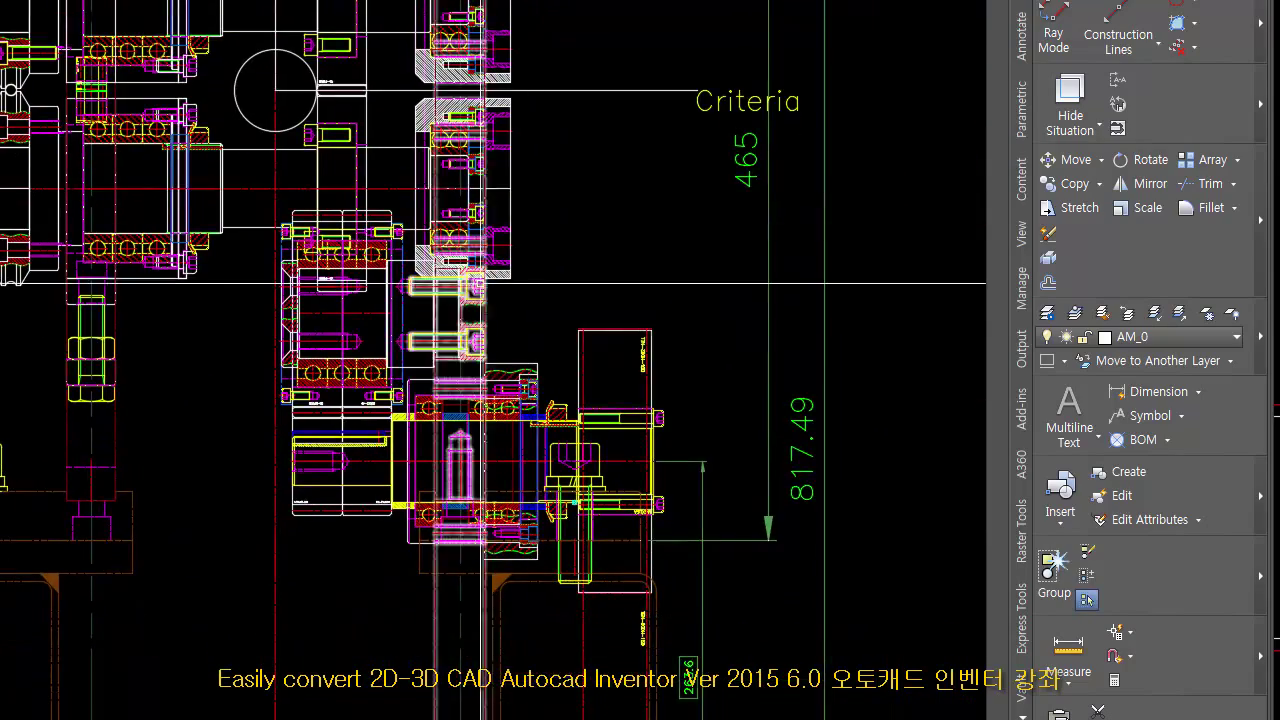
scroll(545, 255, down, 5)
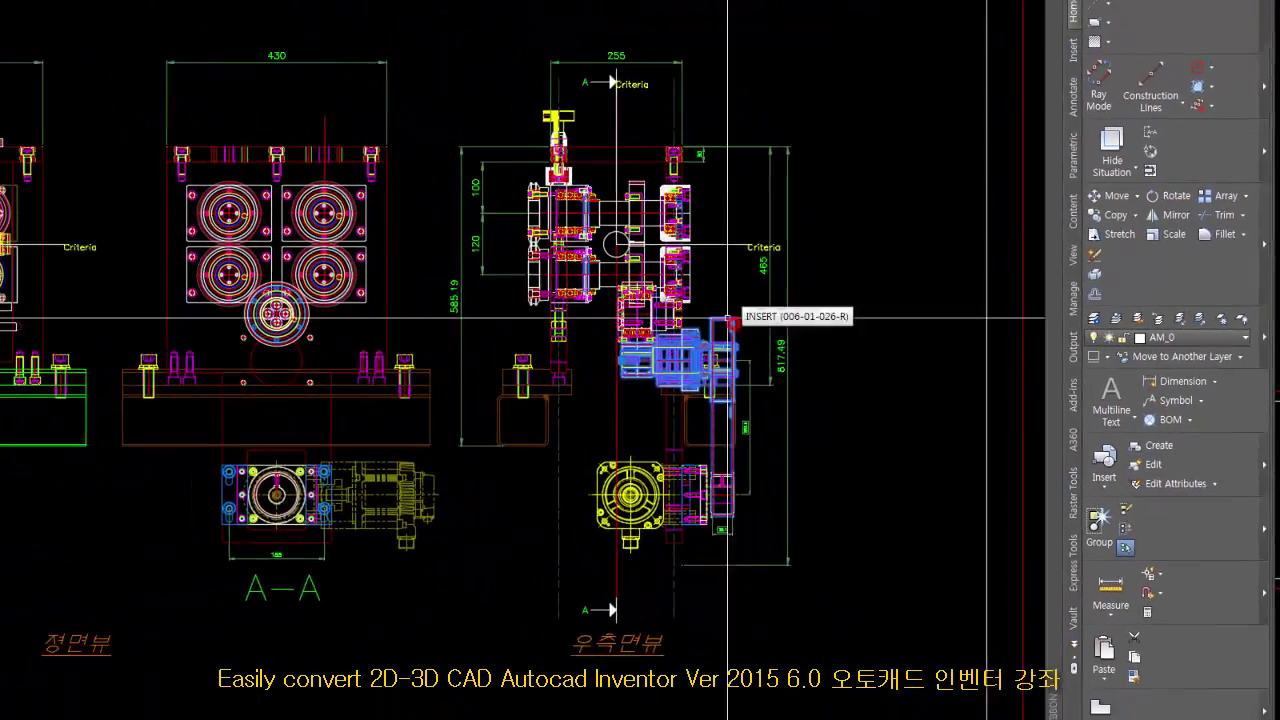
scroll(508, 266, up, 5)
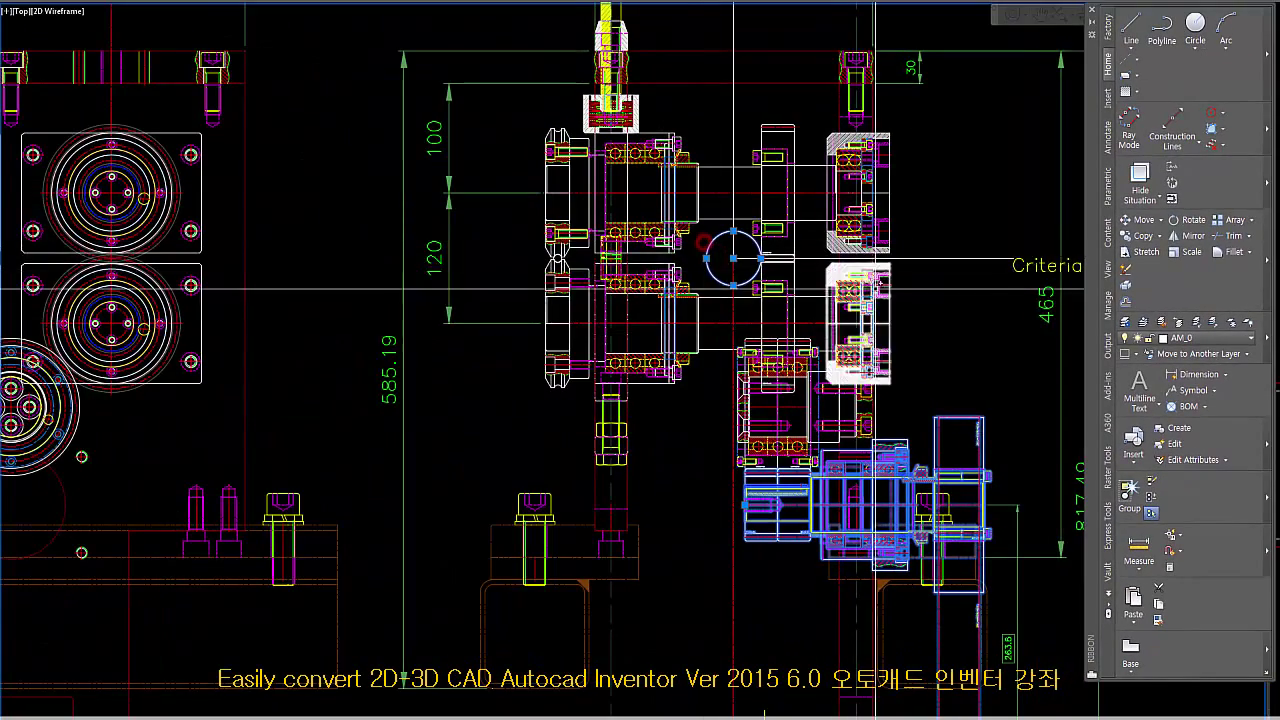
middle_drag(733, 288, 627, 298)
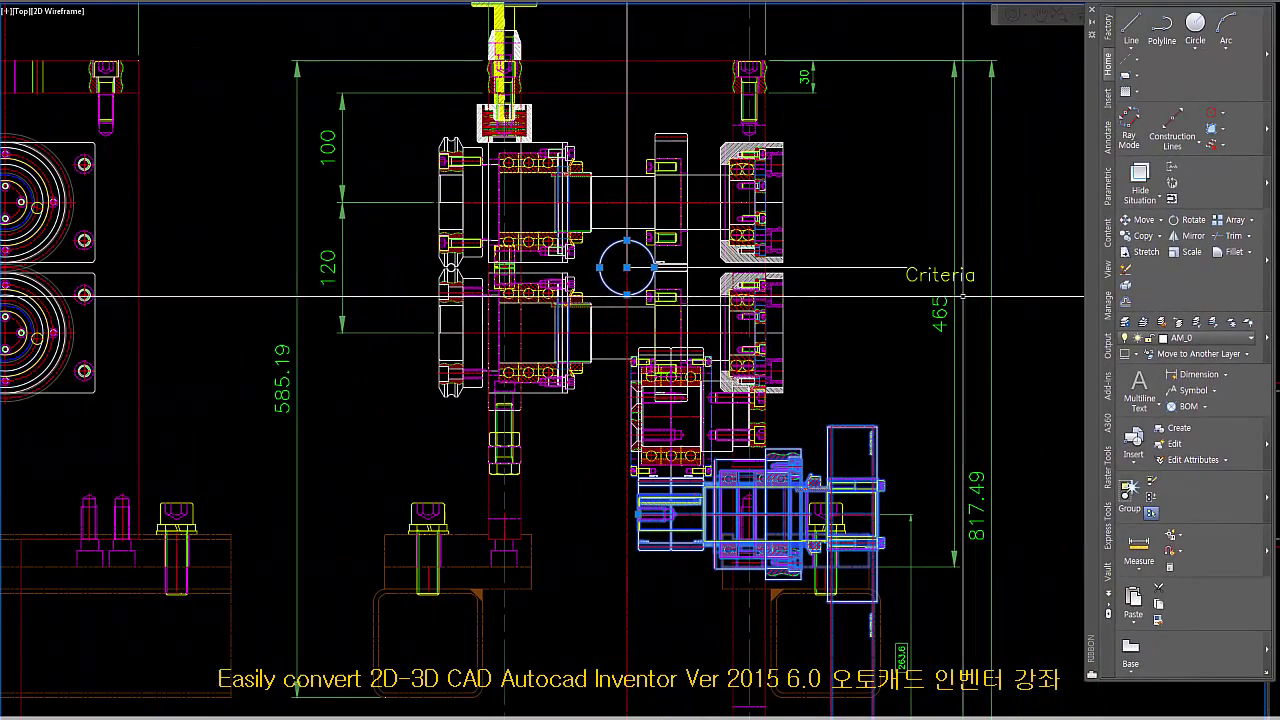
click(1141, 236)
scroll(615, 262, up, 3)
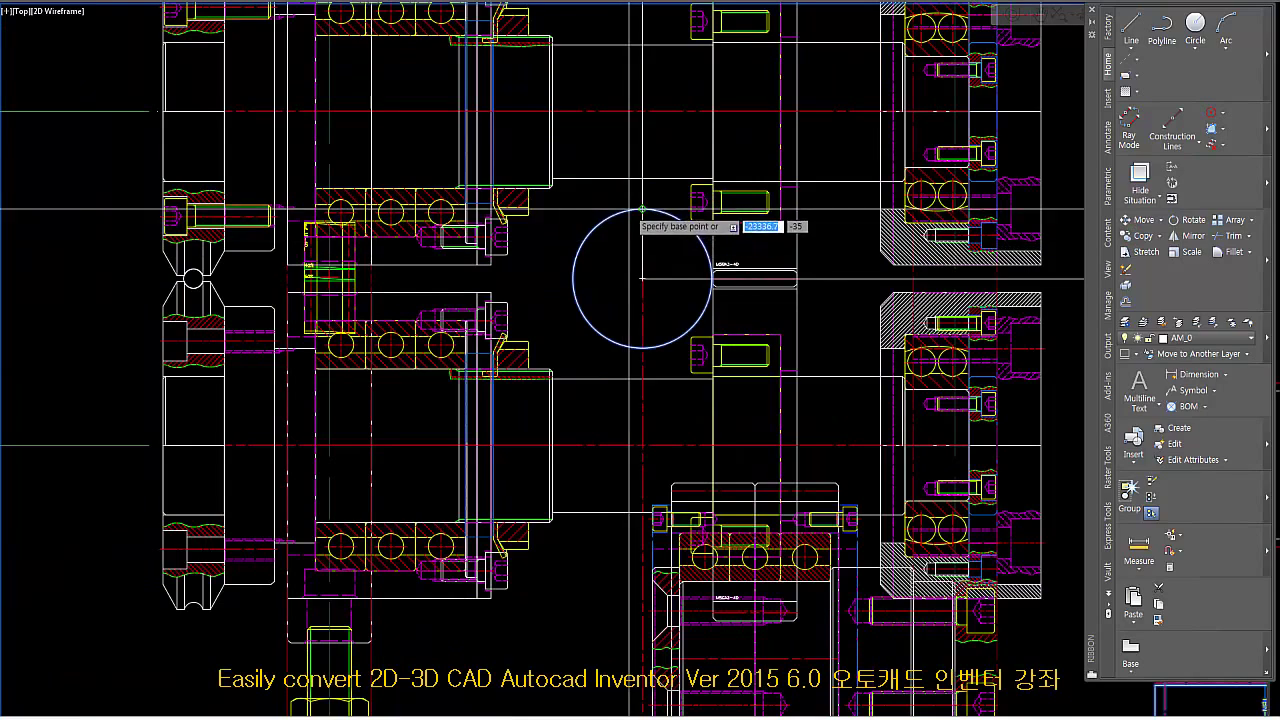
click(642, 278)
scroll(642, 278, down, 10)
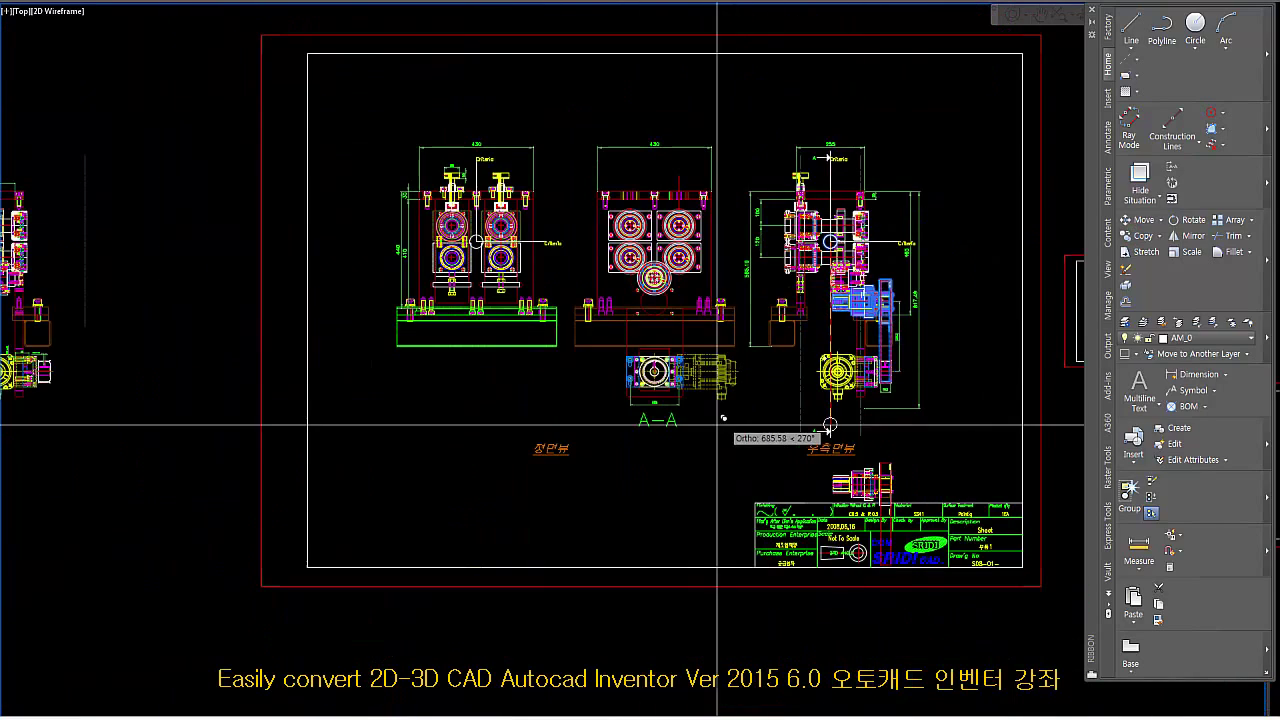
middle_drag(619, 412, 646, 388)
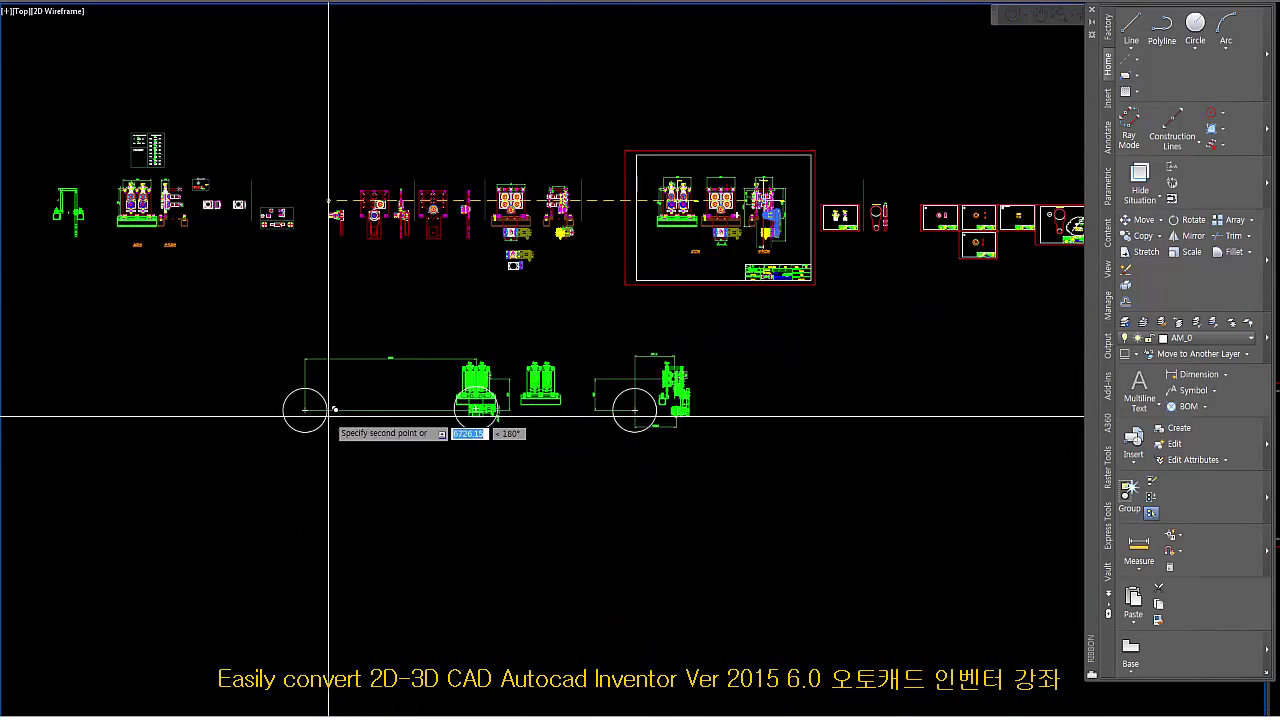
scroll(330, 425, up, 5)
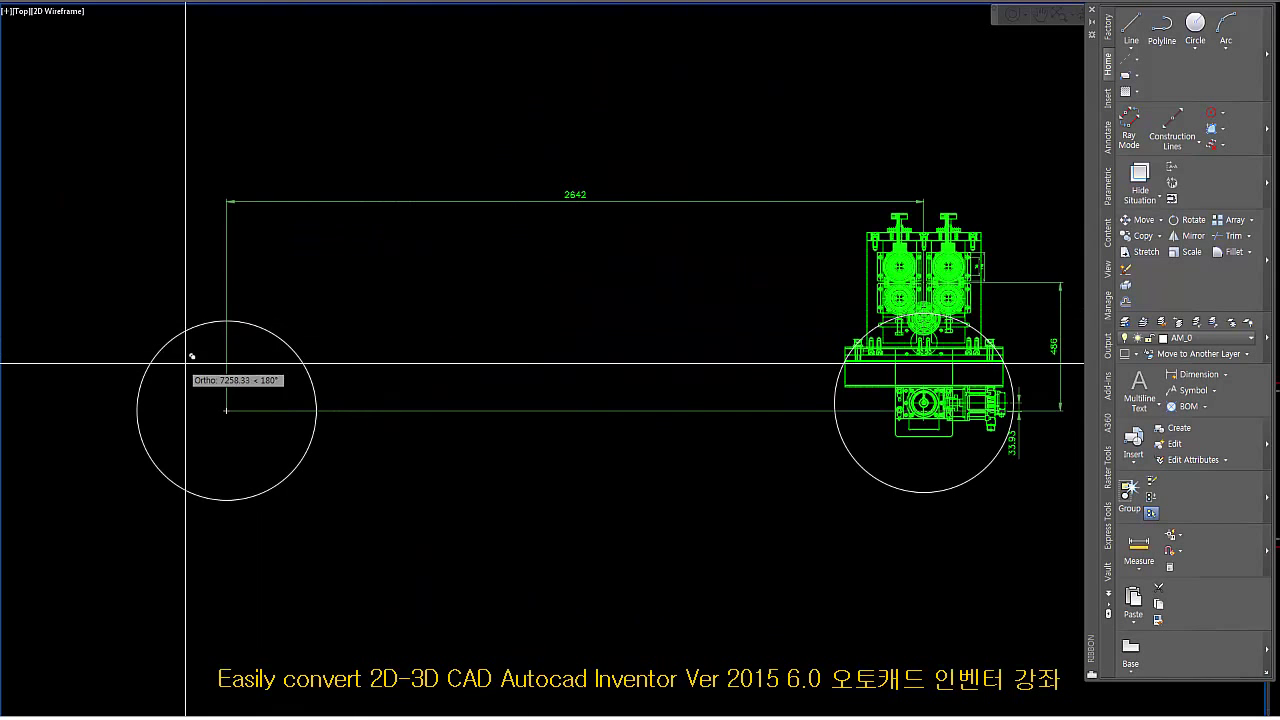
scroll(212, 362, down, 4)
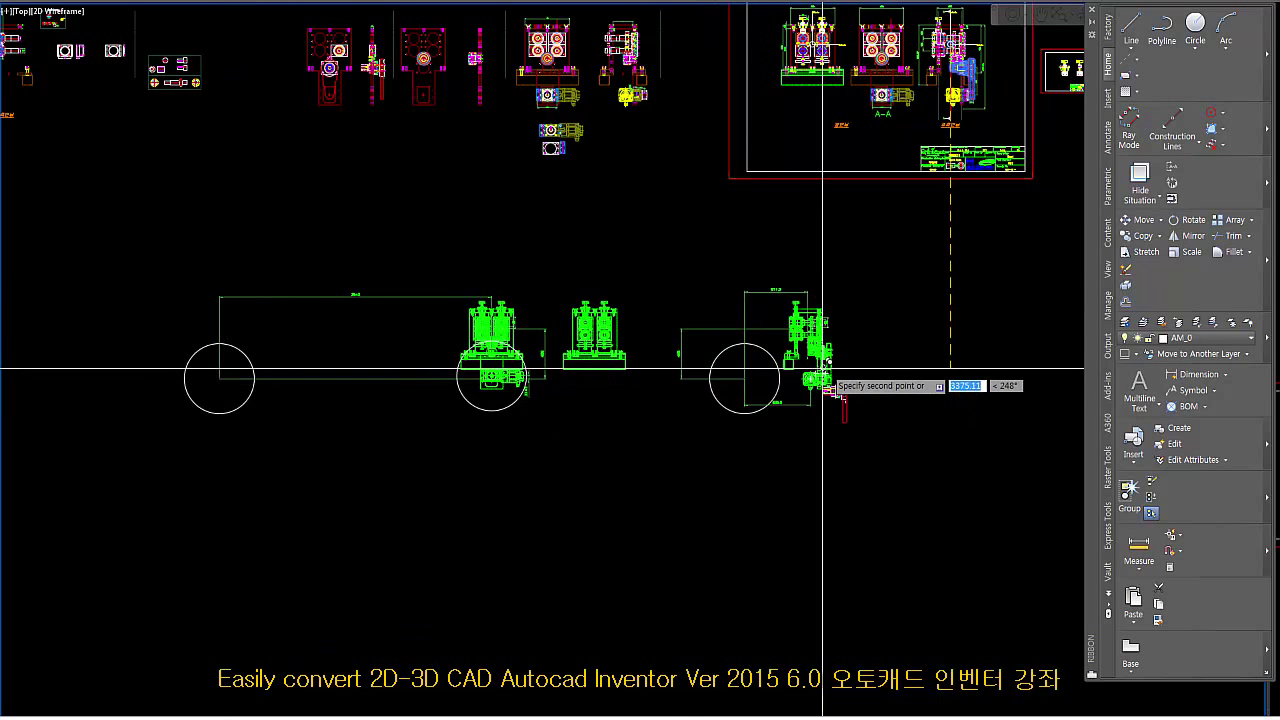
scroll(790, 385, up, 5)
scroll(665, 330, down, 3)
scroll(830, 345, down, 2)
scroll(650, 320, up, 5)
scroll(650, 322, down, 3)
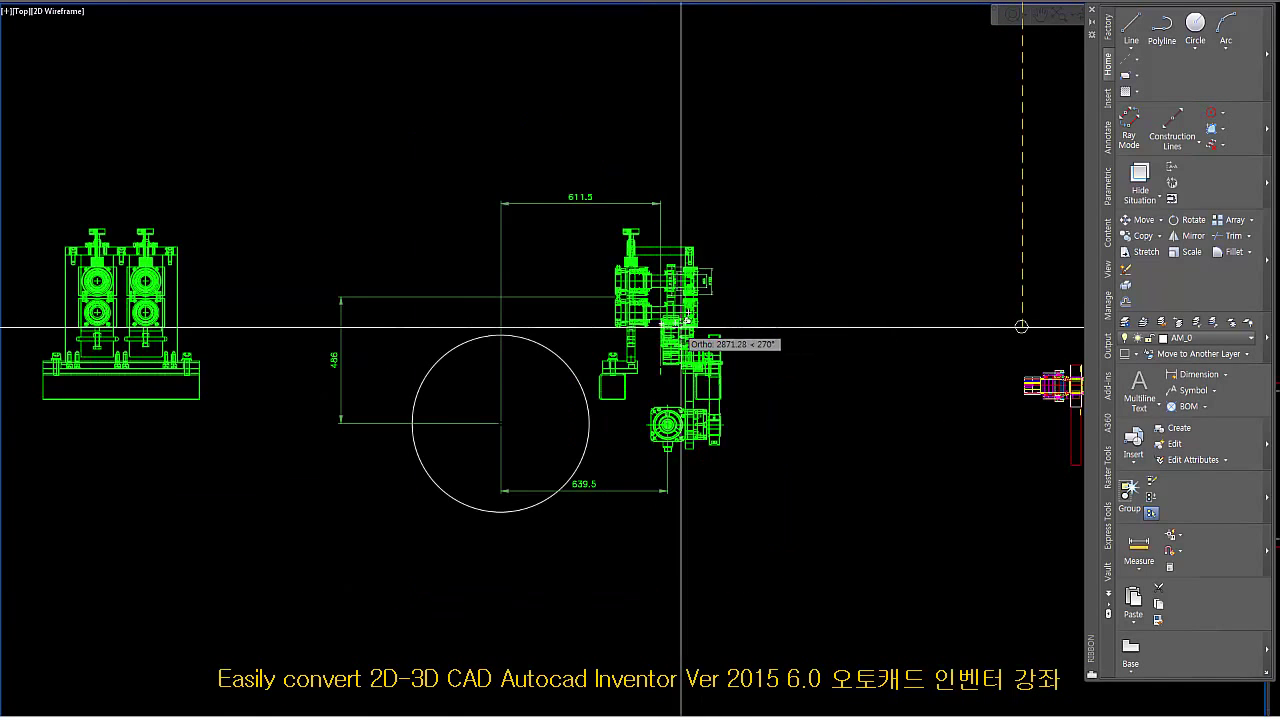
scroll(686, 317, up, 4)
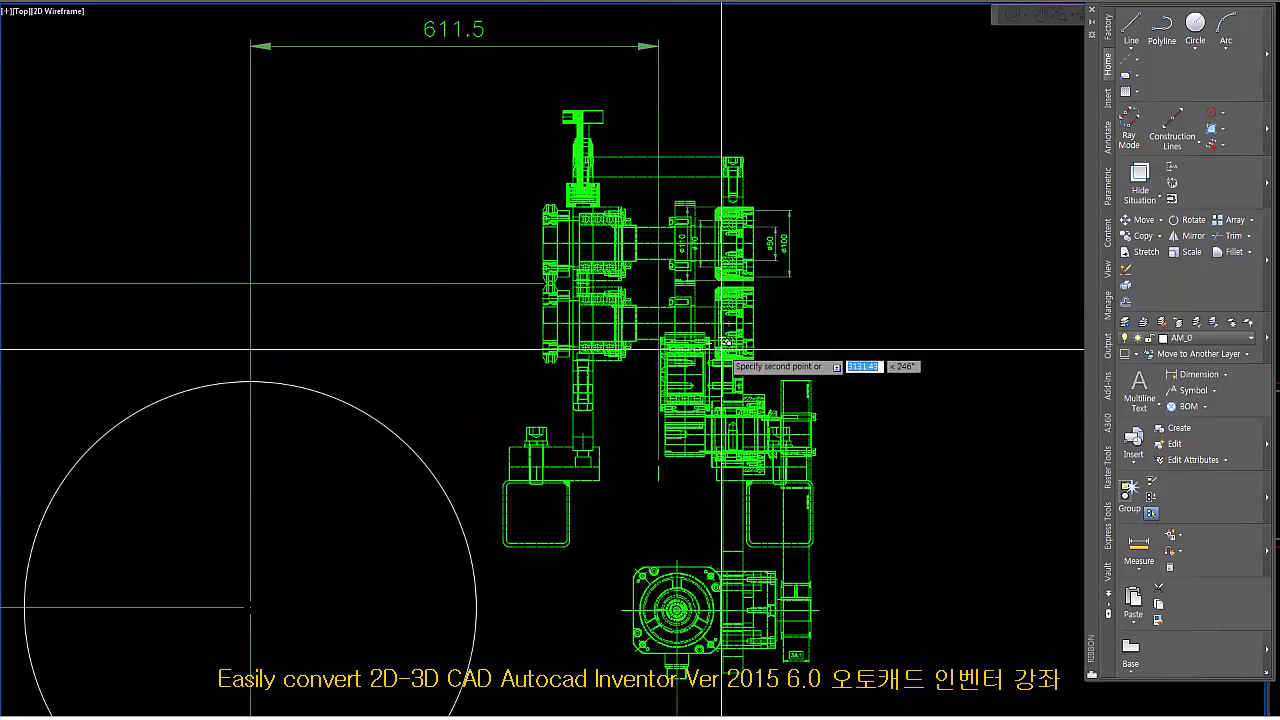
scroll(900, 351, down, 5)
scroll(700, 353, up, 8)
scroll(700, 353, down, 6)
scroll(680, 322, up, 5)
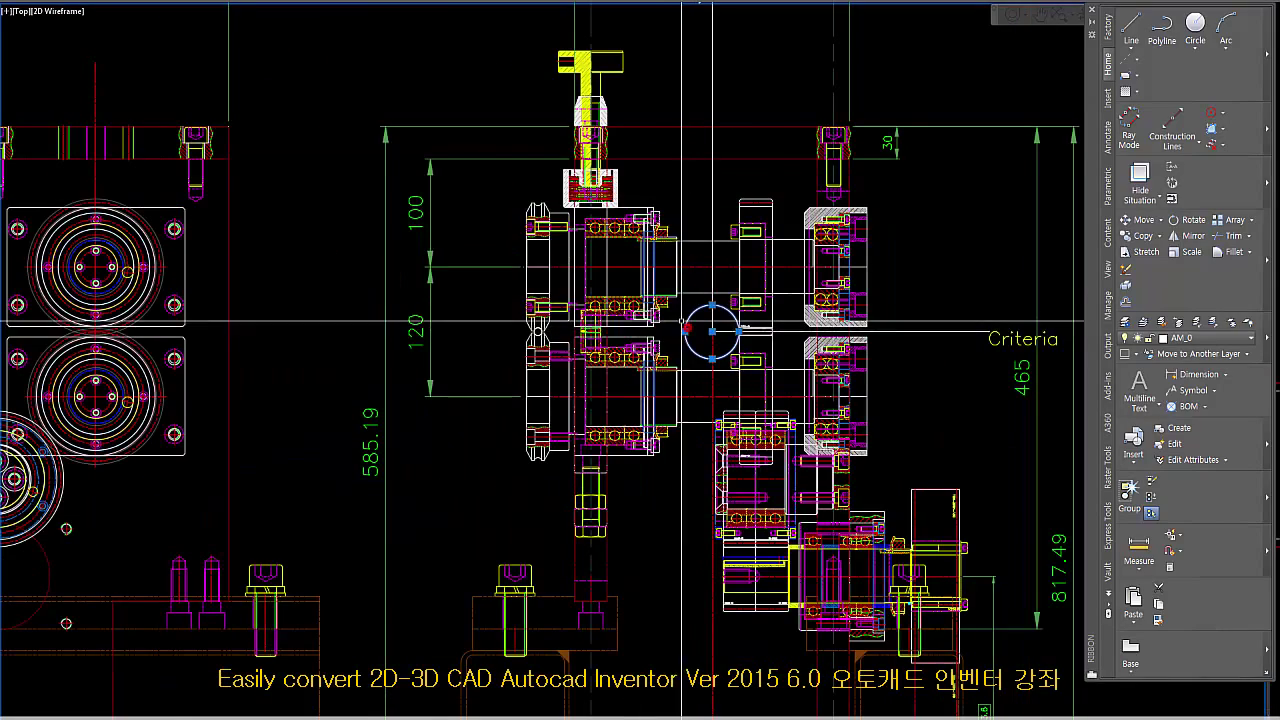
scroll(680, 322, down, 3)
scroll(703, 167, up, 3)
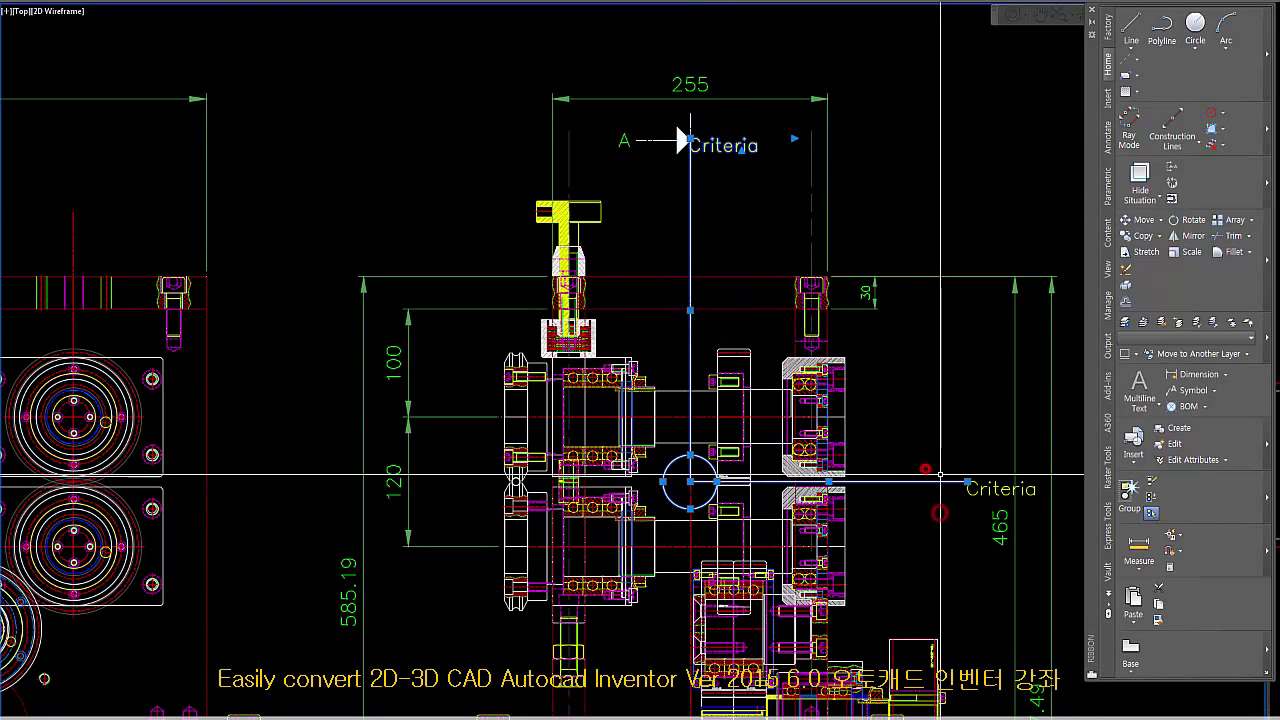
Copy the right-side view's Criteria objects onto the green right view with Ortho turned off.
middle_drag(960, 480, 850, 416)
click(1140, 236)
scroll(651, 429, down, 3)
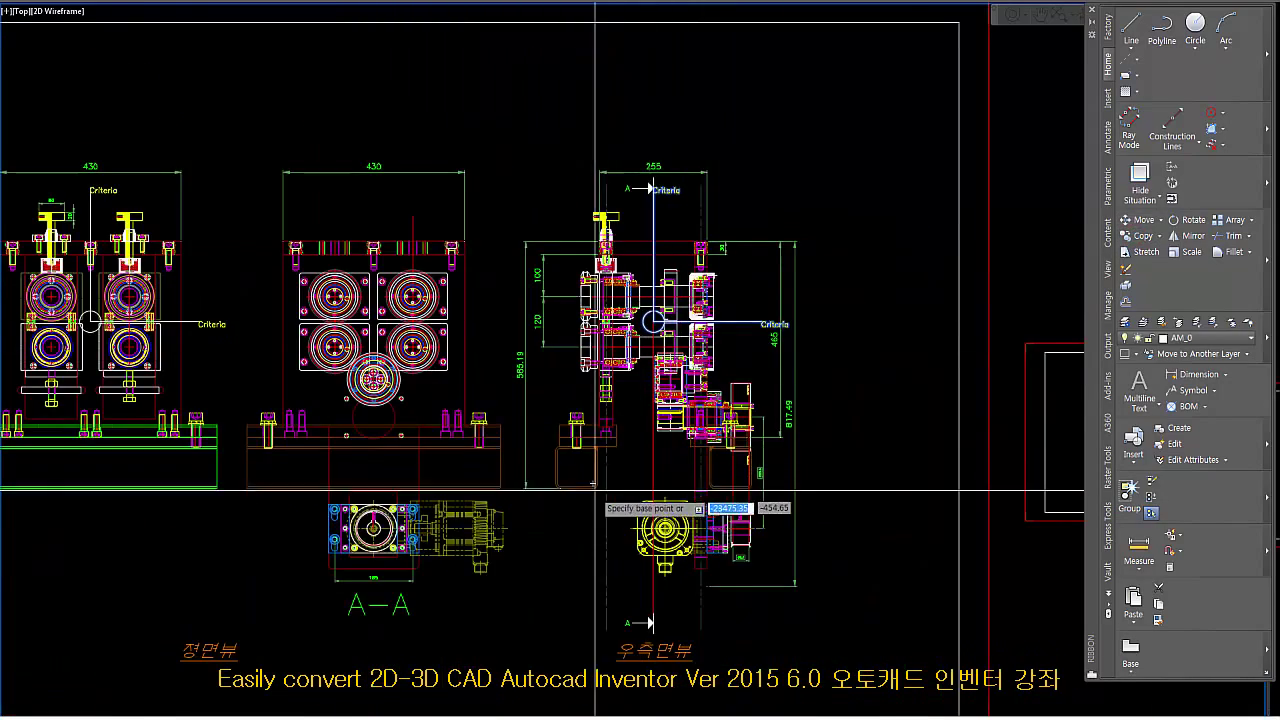
scroll(651, 489, up, 3)
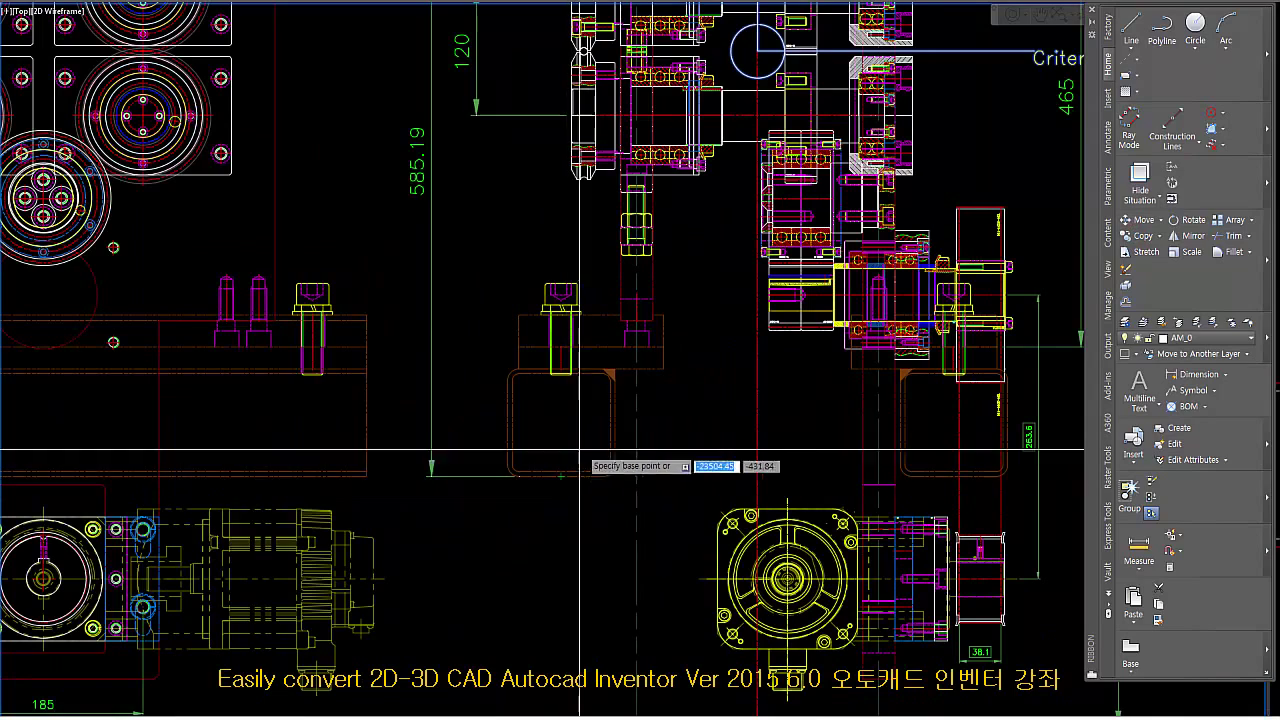
click(665, 371)
scroll(650, 380, down, 5)
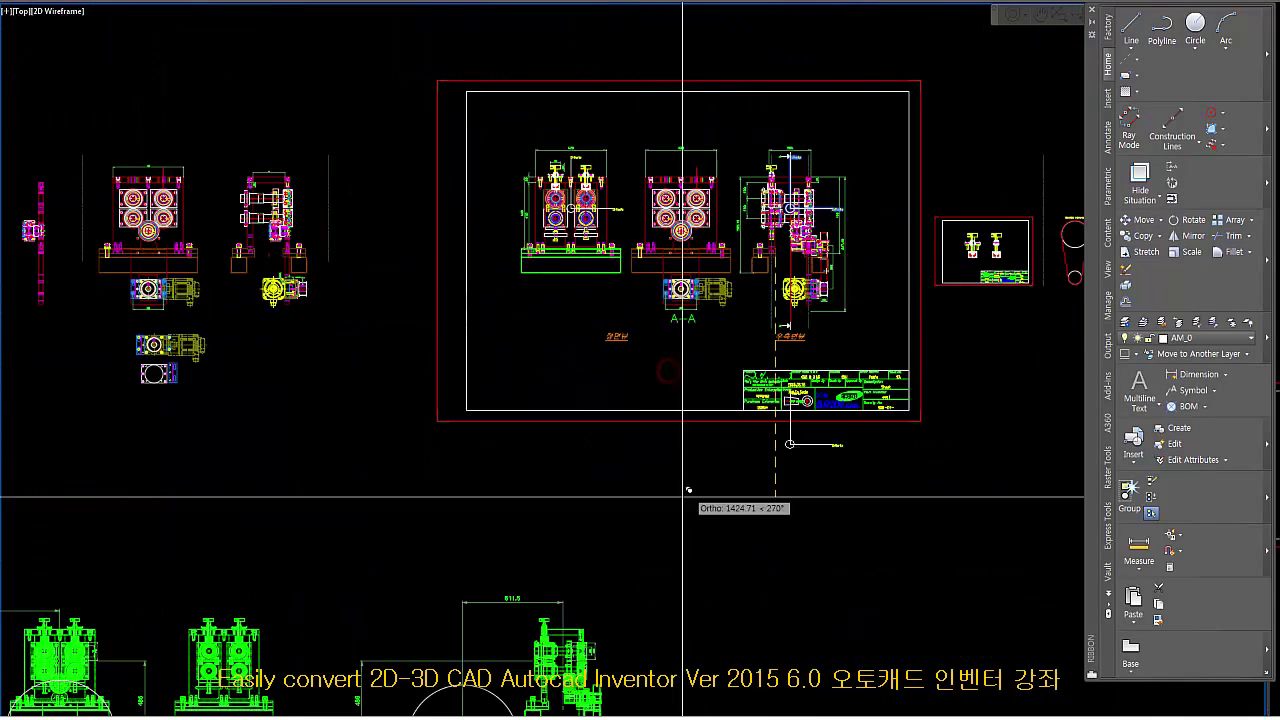
scroll(678, 395, up, 3)
key(F8)
scroll(666, 406, down, 1)
scroll(694, 386, up, 1)
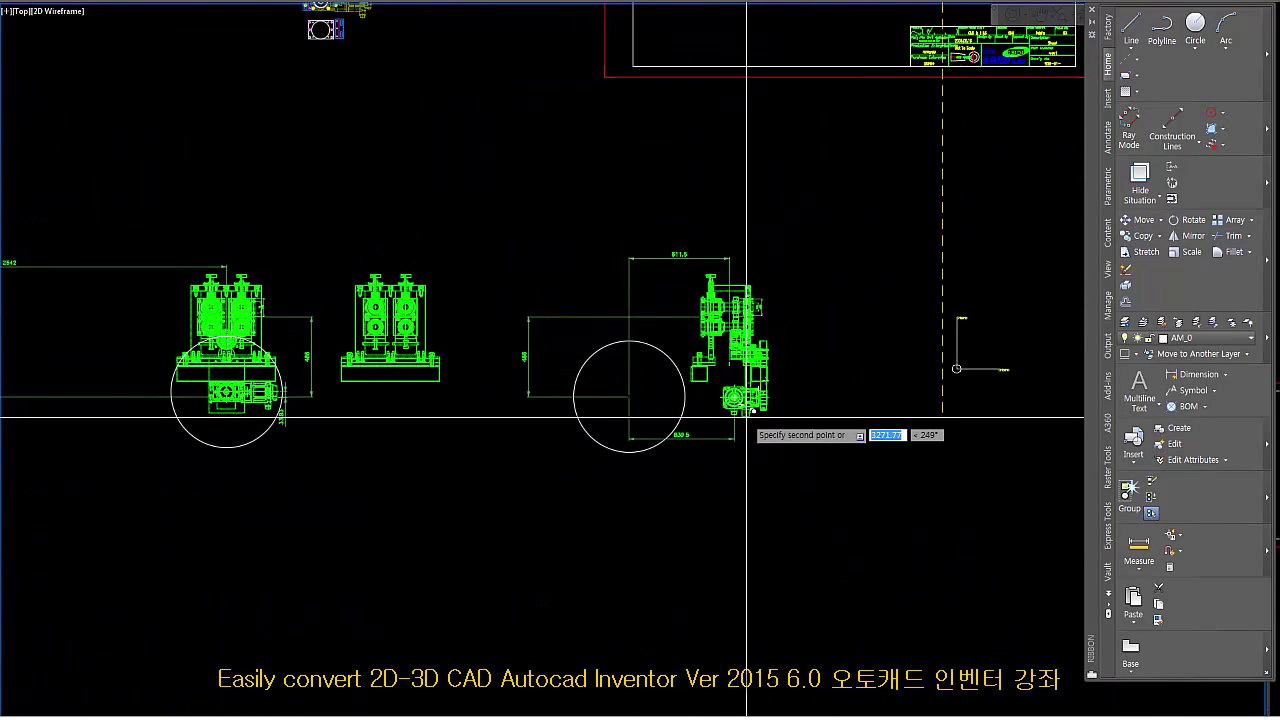
scroll(721, 370, up, 6)
scroll(710, 372, up, 3)
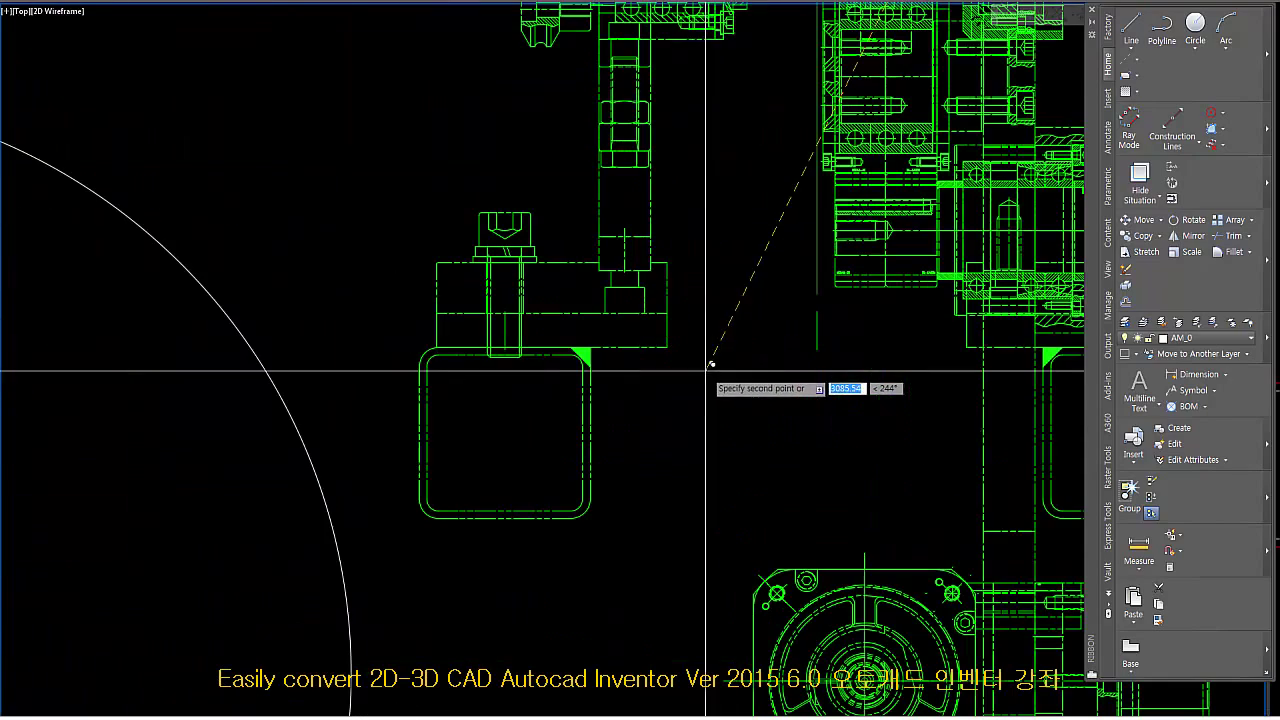
scroll(712, 405, down, 5)
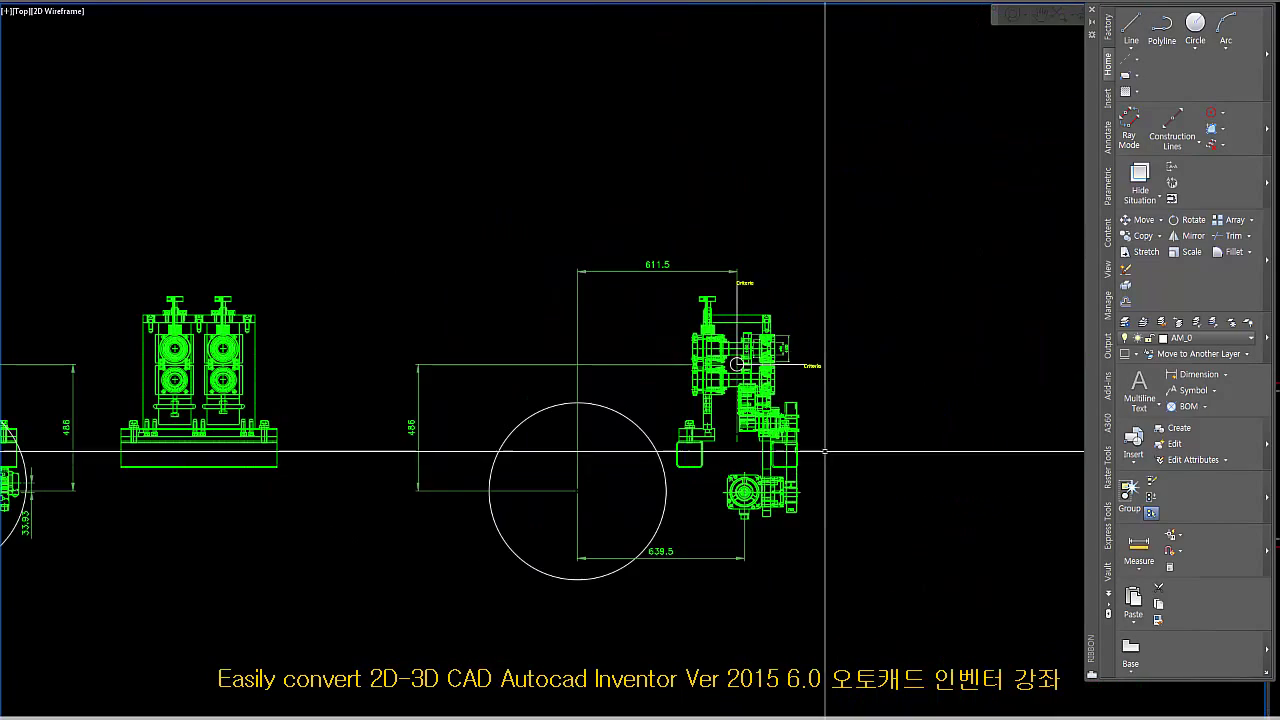
scroll(849, 277, down, 5)
scroll(660, 350, up, 10)
Window-select the front view's Criteria circle, label and leader lines.
middle_drag(661, 368, 627, 588)
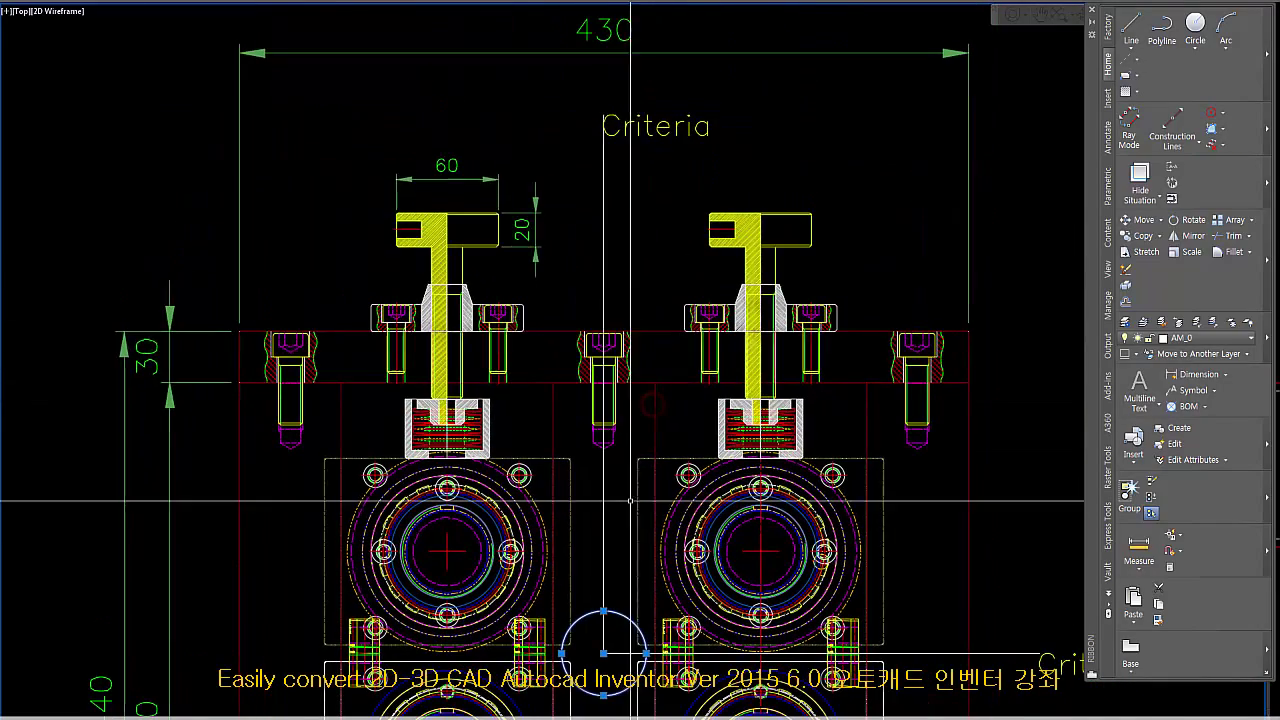
middle_drag(1021, 673, 791, 380)
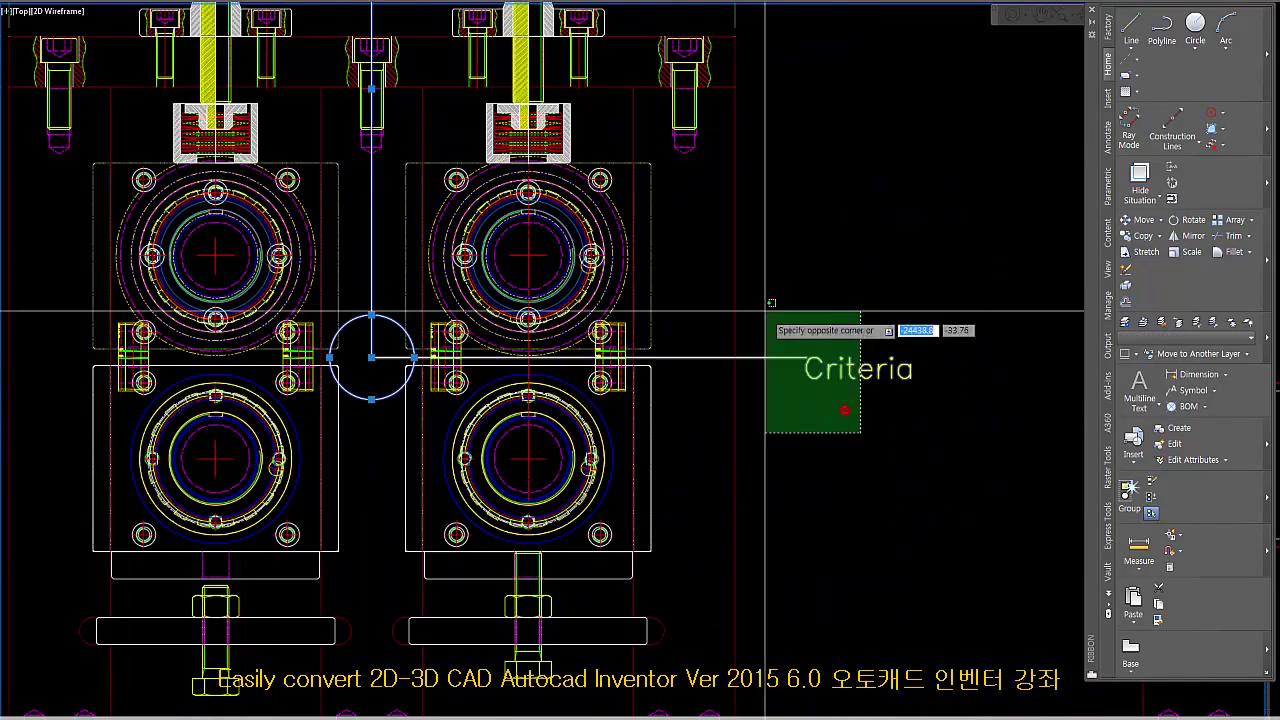
click(860, 432)
scroll(860, 432, down, 1)
Copy the selected Criteria objects, using the circle's centre as the base point.
click(1140, 236)
scroll(318, 388, up, 5)
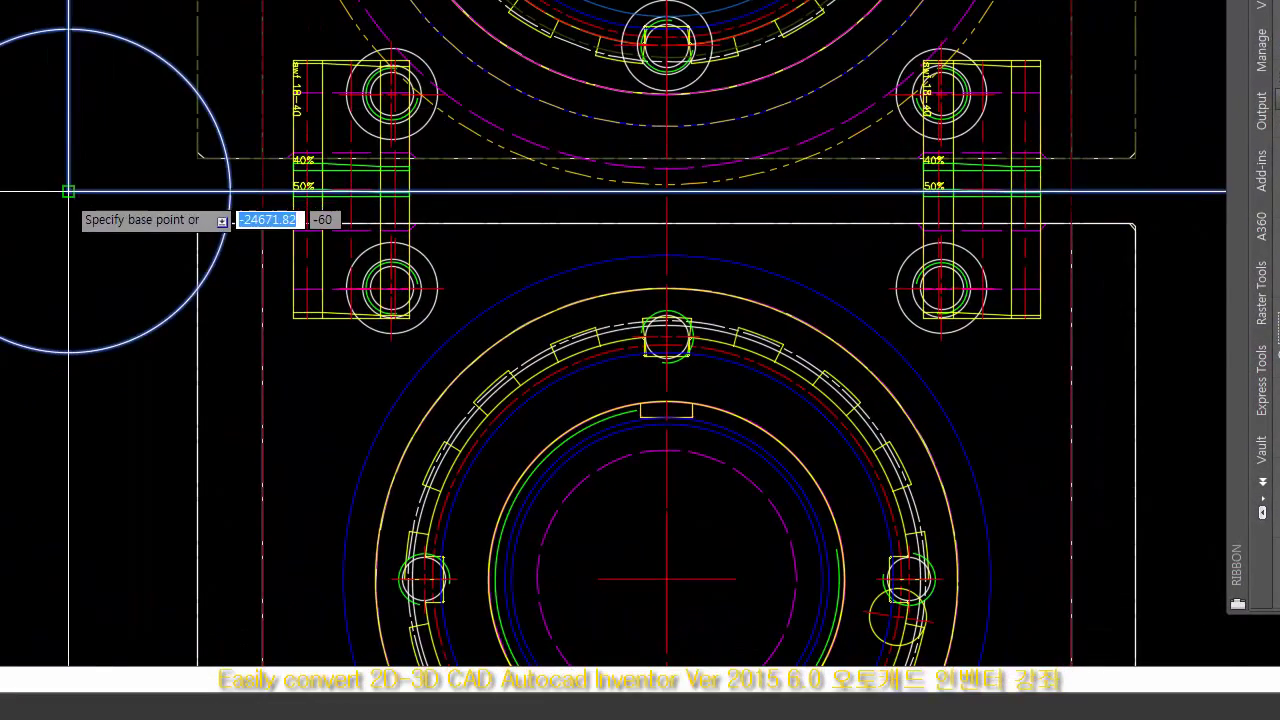
click(310, 400)
scroll(200, 36, down, 6)
scroll(586, 286, up, 1)
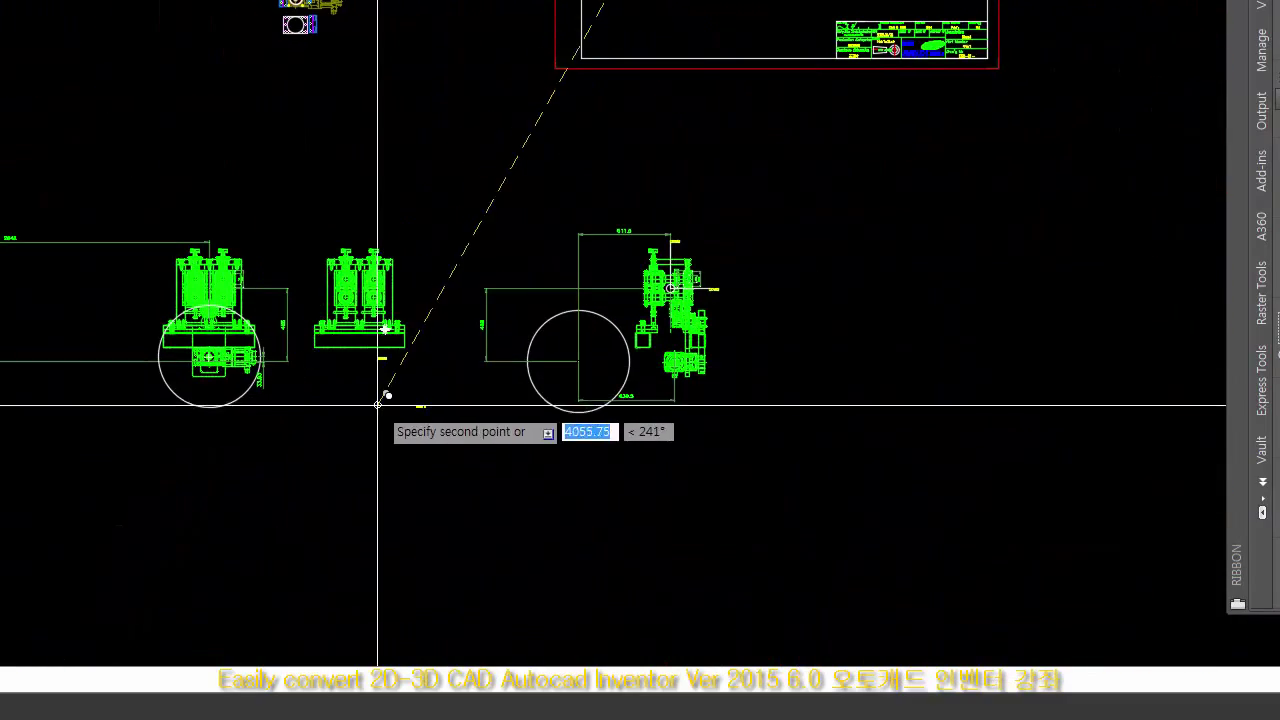
scroll(358, 336, up, 4)
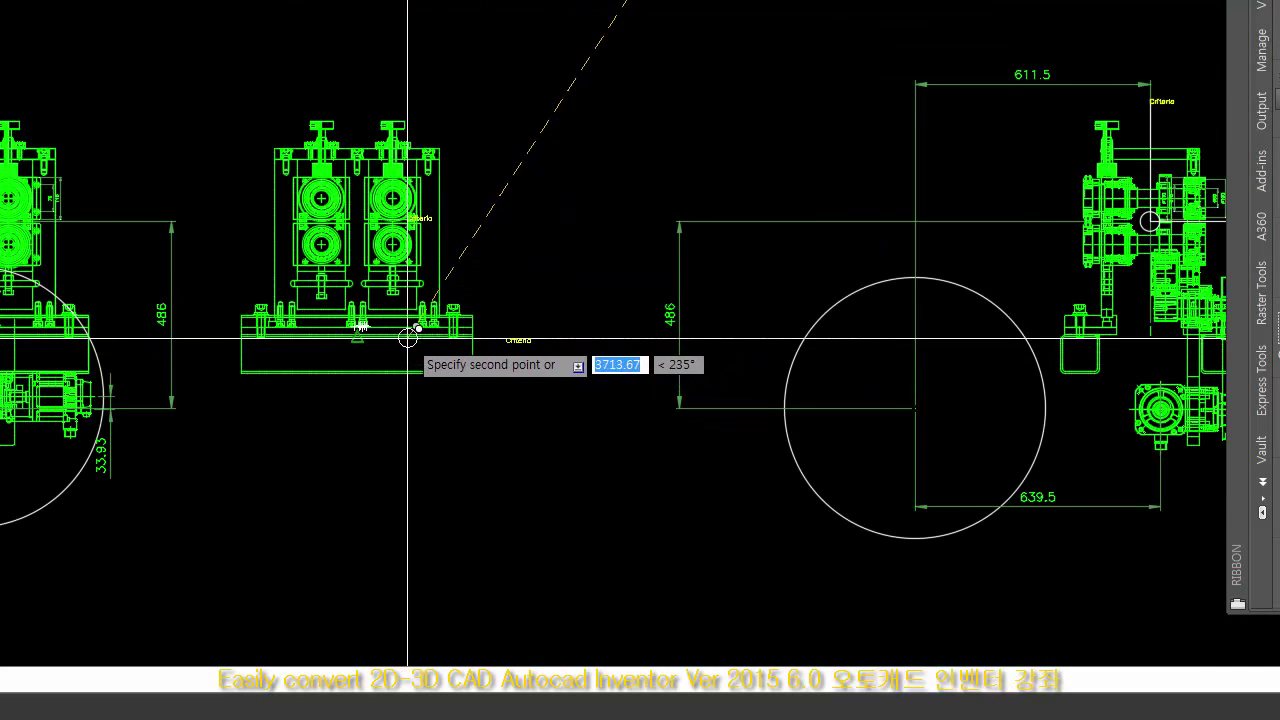
scroll(449, 350, down, 2)
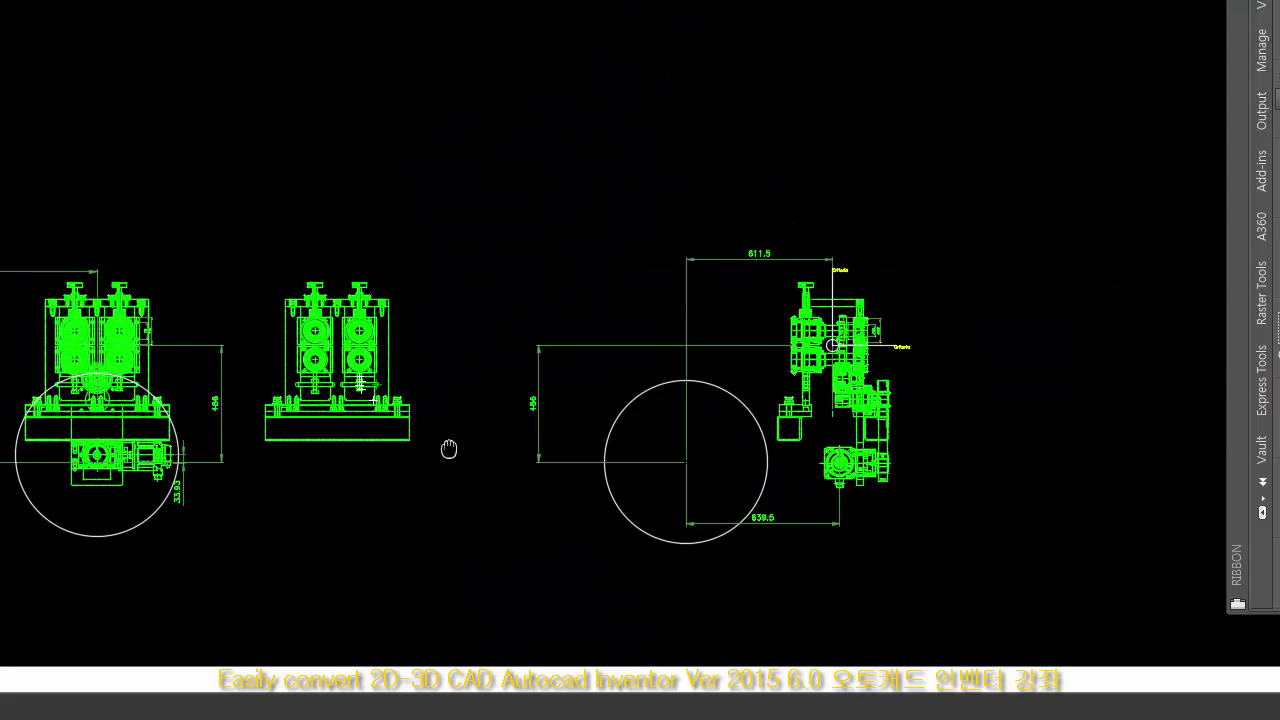
scroll(432, 474, down, 2)
scroll(729, 314, up, 6)
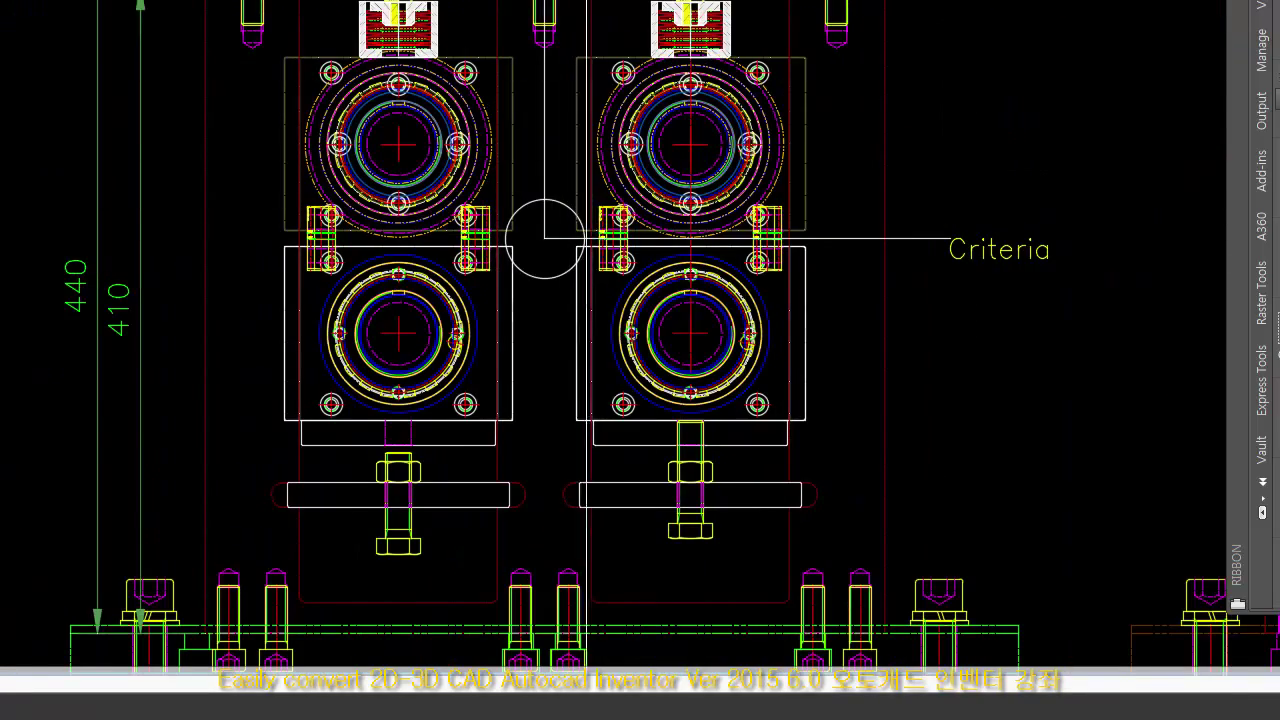
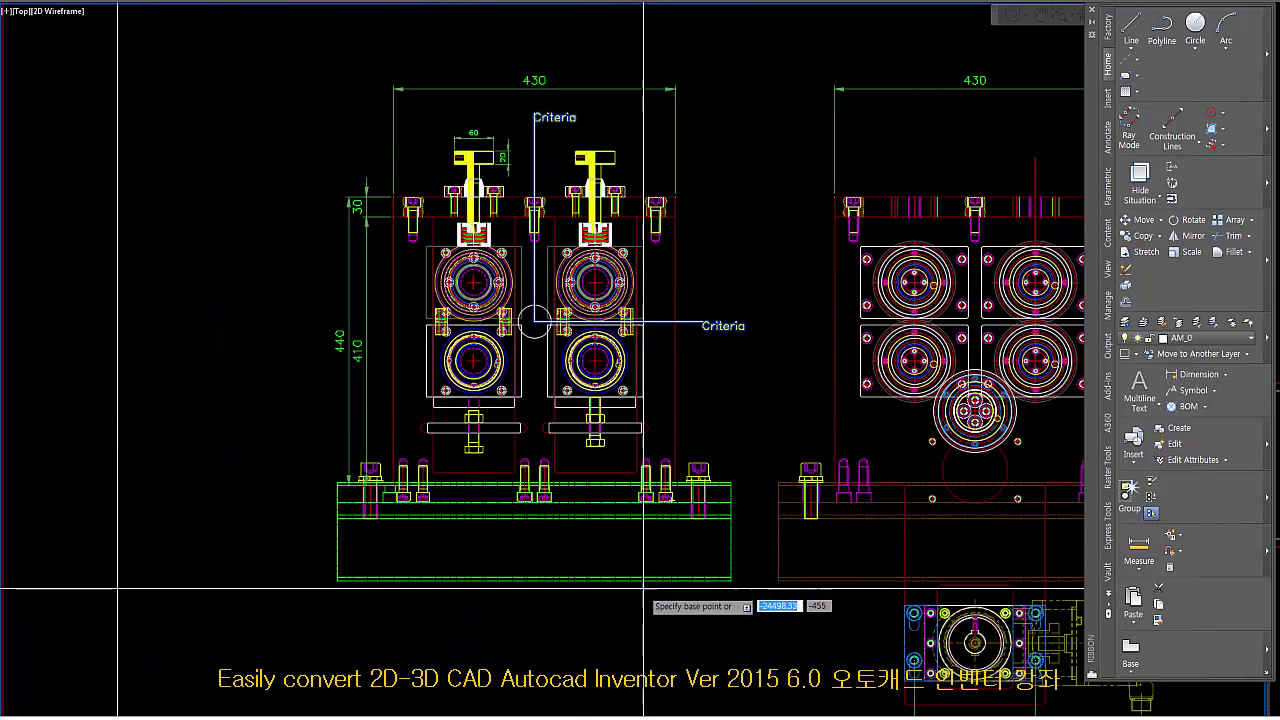
scroll(723, 467, down, 5)
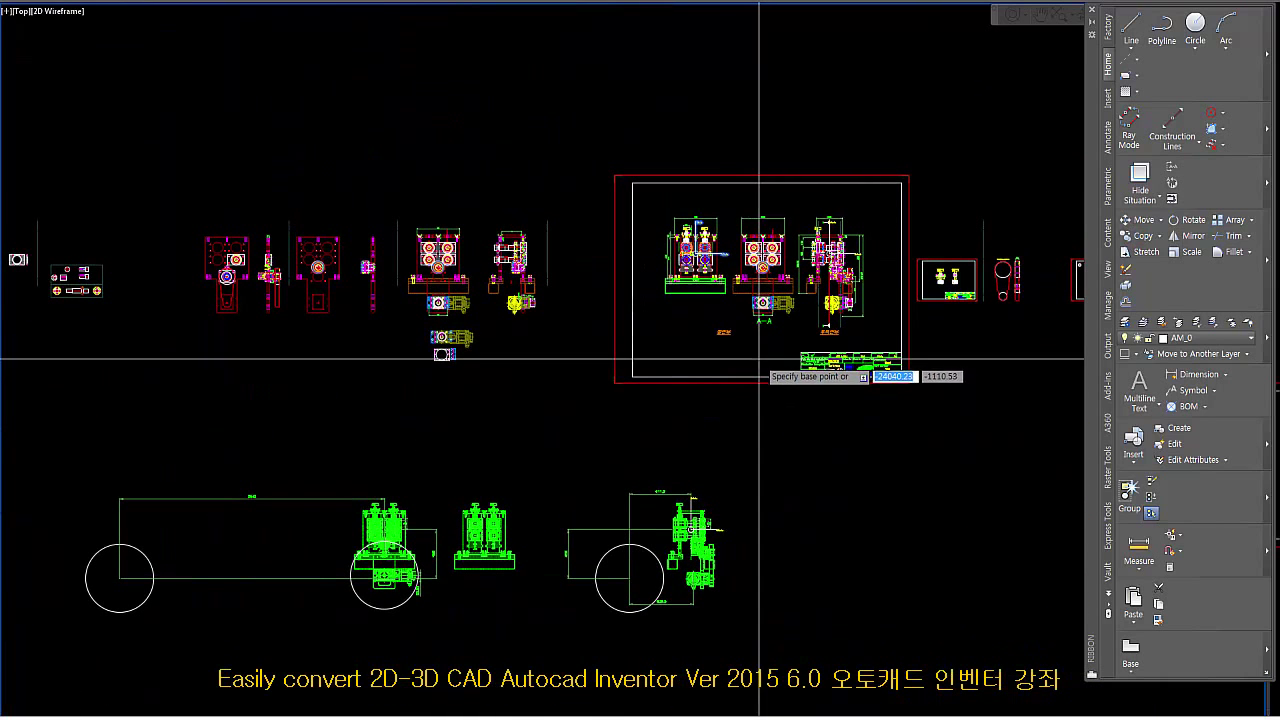
Set the copy base point at the front view's base-plate corner.
scroll(375, 583, up, 4)
scroll(375, 583, down, 5)
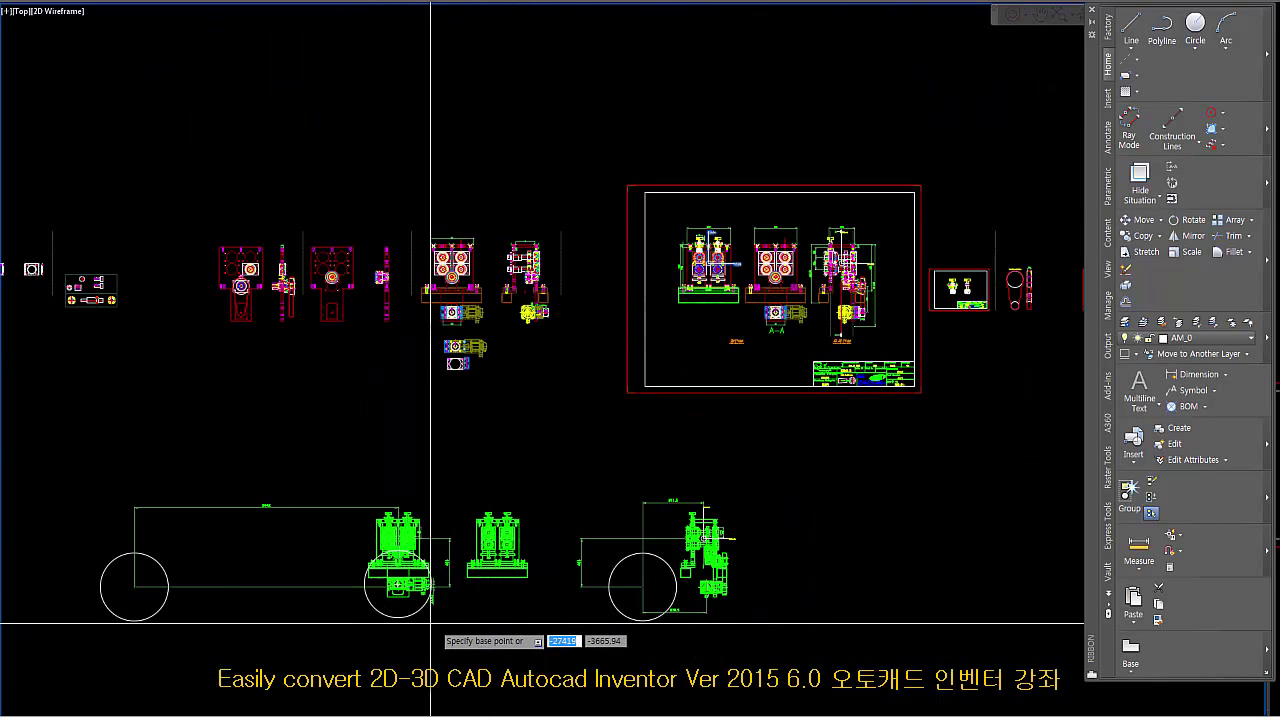
scroll(384, 597, up, 4)
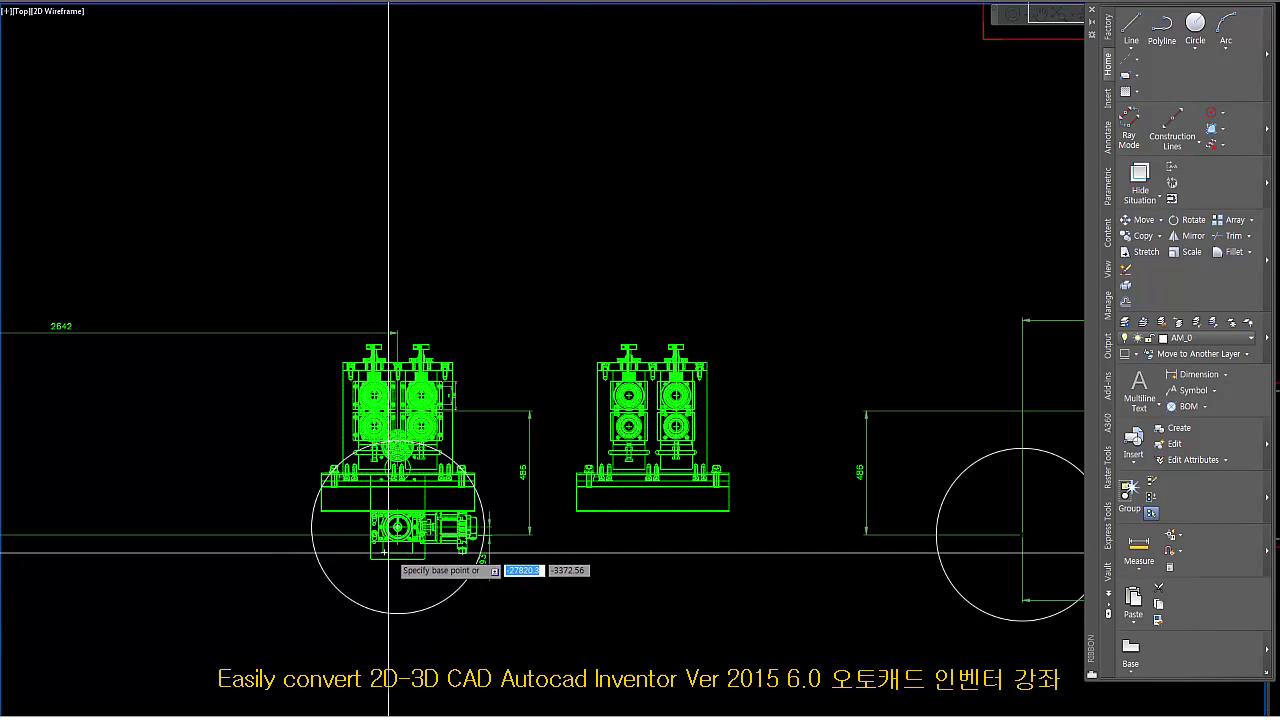
scroll(414, 575, down, 6)
scroll(739, 358, up, 5)
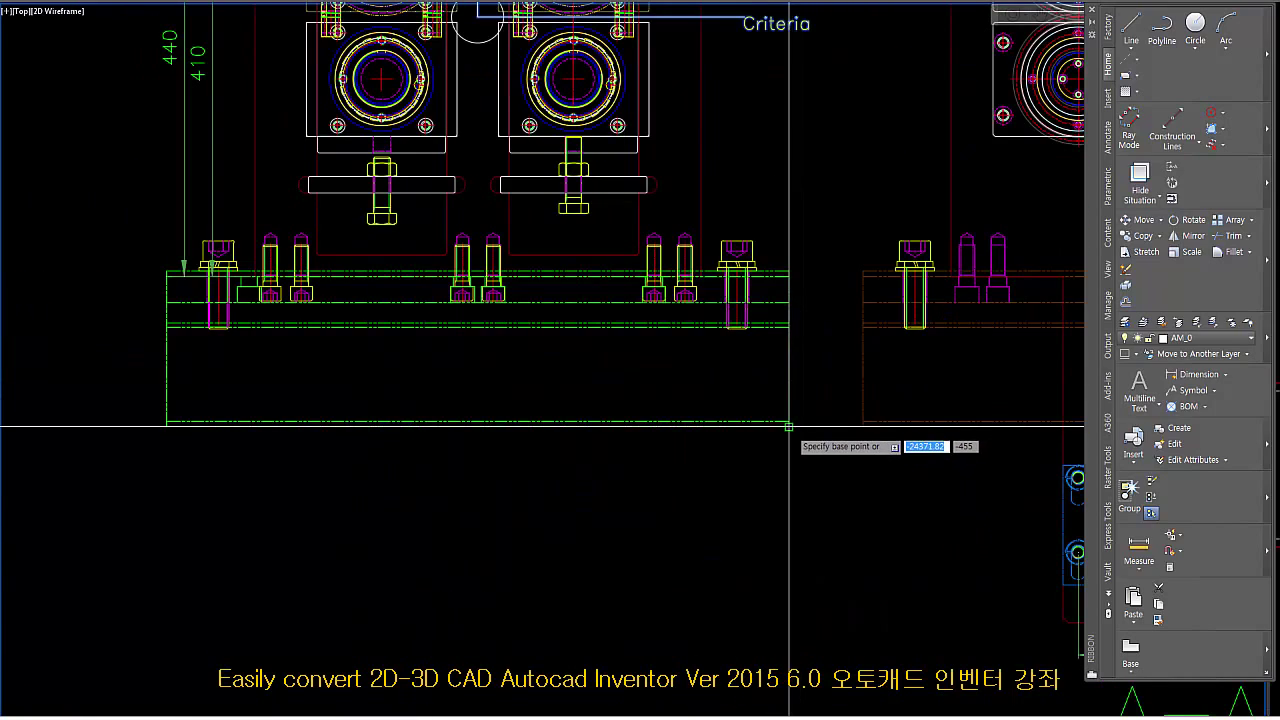
click(791, 428)
Zoom around the green layout to find the matching point on its Criteria reference lines.
scroll(791, 428, down, 5)
scroll(436, 597, up, 3)
scroll(438, 596, up, 6)
scroll(477, 489, down, 6)
scroll(358, 268, up, 5)
scroll(358, 268, up, 3)
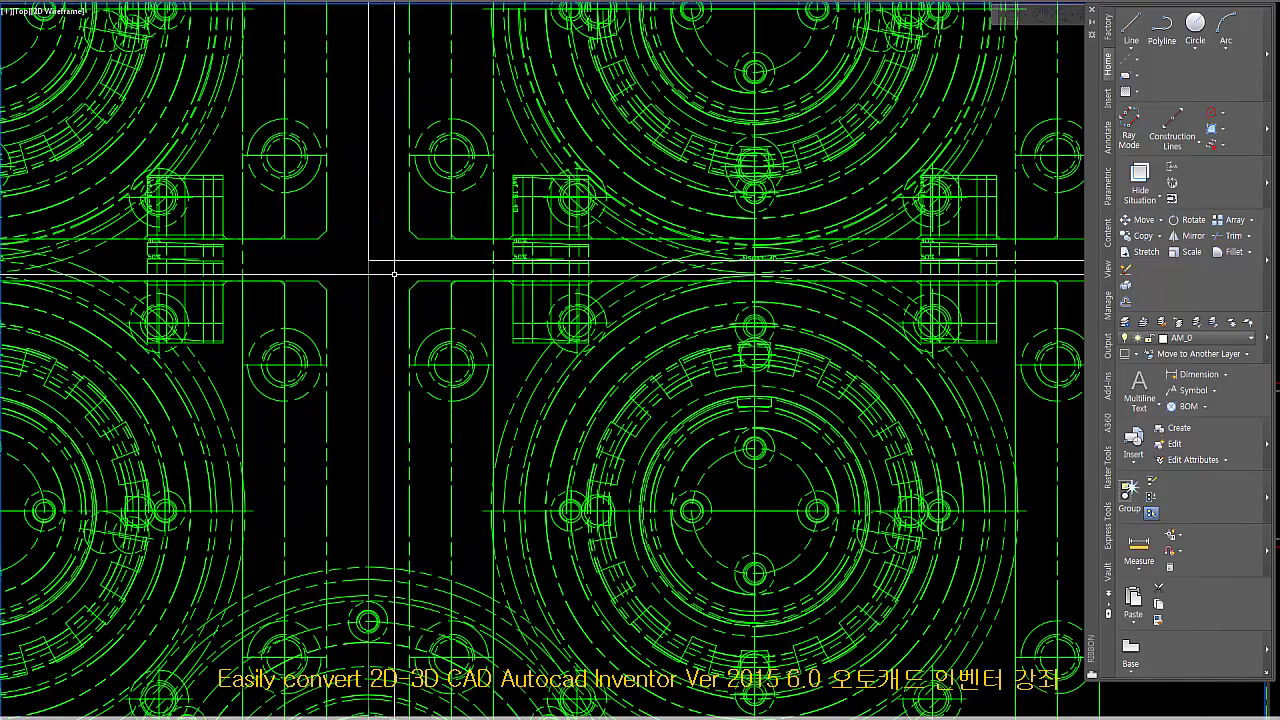
scroll(427, 310, up, 5)
scroll(681, 272, up, 4)
scroll(533, 309, down, 3)
scroll(581, 343, down, 5)
scroll(461, 379, up, 3)
scroll(461, 379, down, 3)
scroll(750, 381, up, 3)
scroll(684, 350, down, 6)
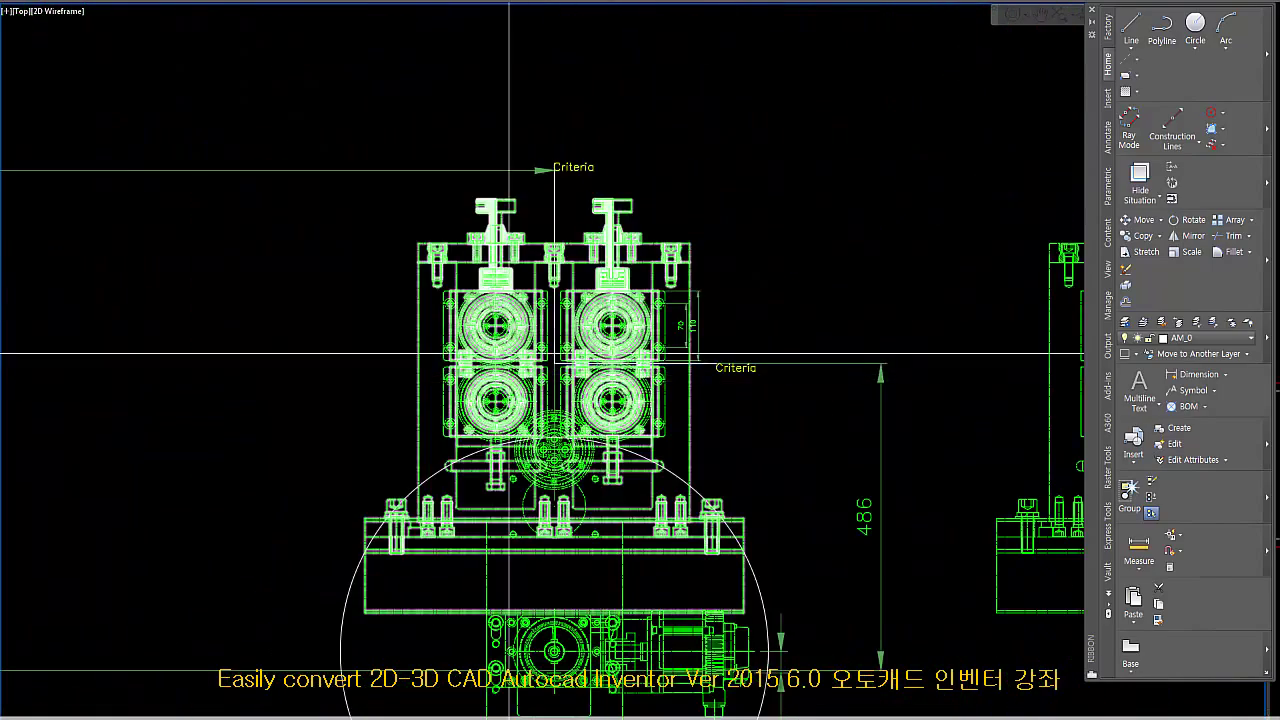
Place the copied twin-roller front view on the left green layout assembly.
click(558, 401)
key(Return)
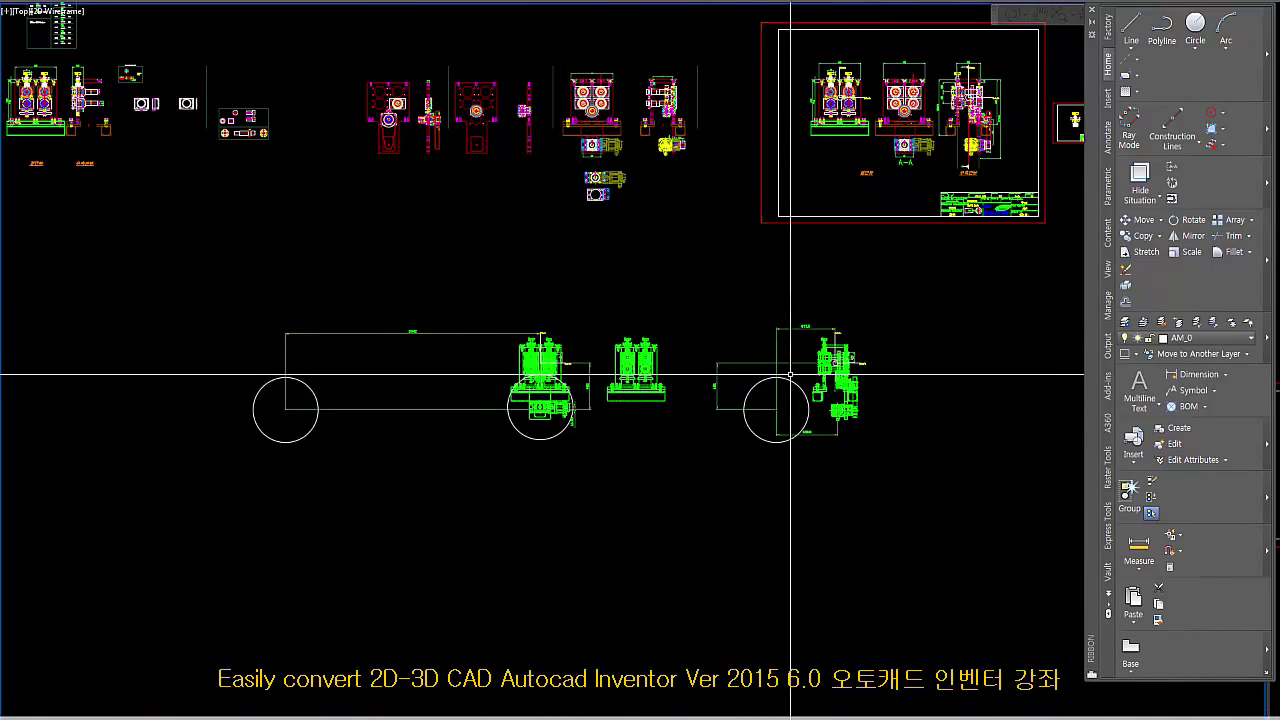
scroll(857, 343, up, 8)
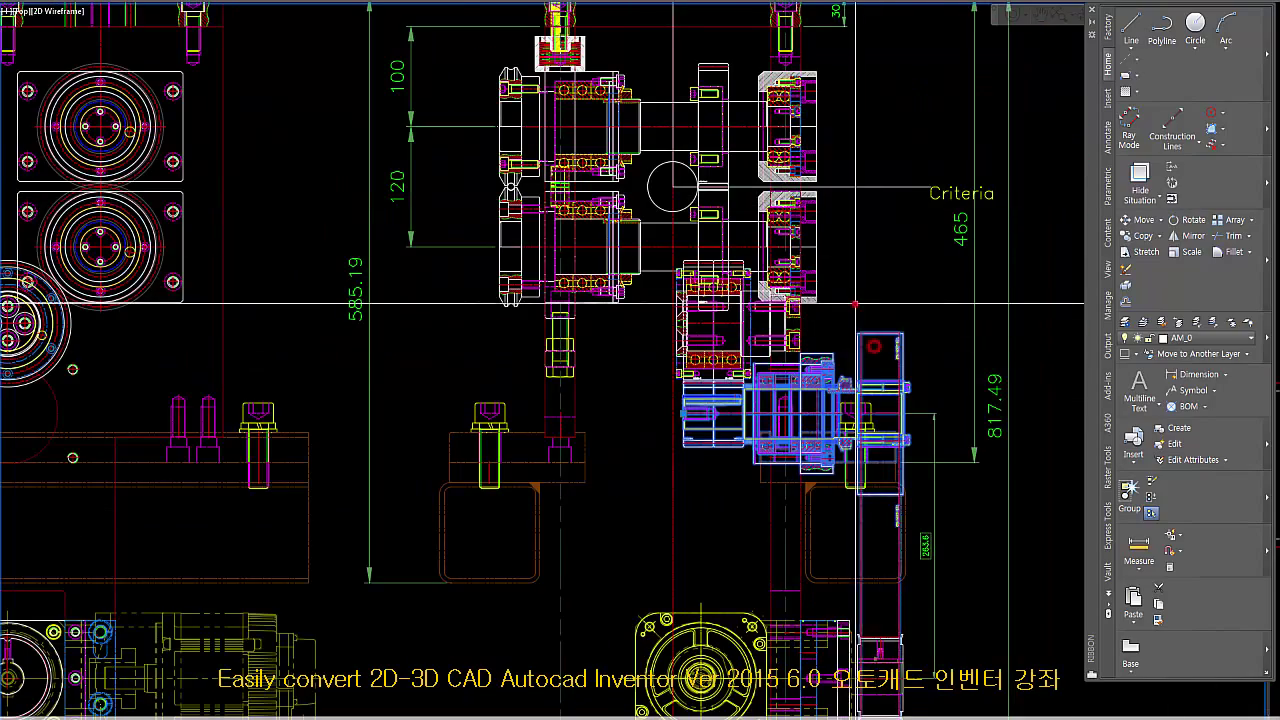
Copy the drive-coupling parts using the Criteria circle centre as base point, zooming toward the target.
middle_drag(924, 302, 882, 326)
click(1140, 237)
scroll(645, 230, up, 3)
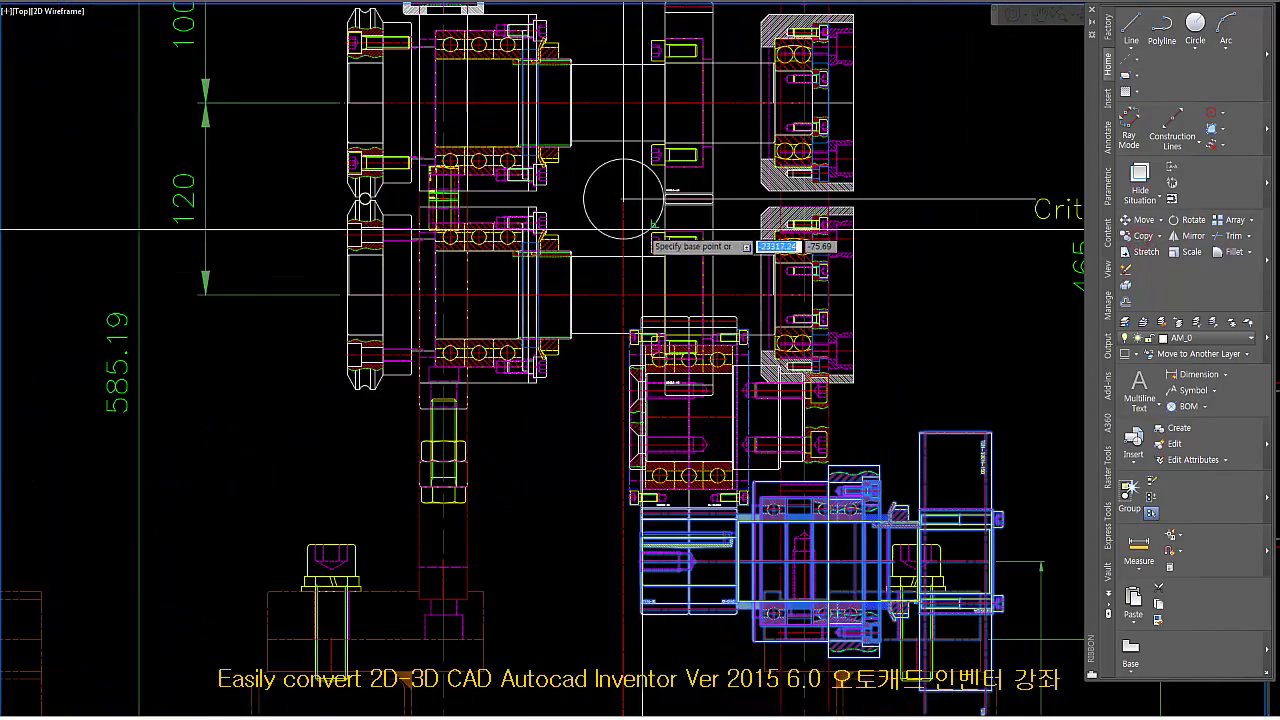
click(623, 186)
scroll(618, 195, down, 1)
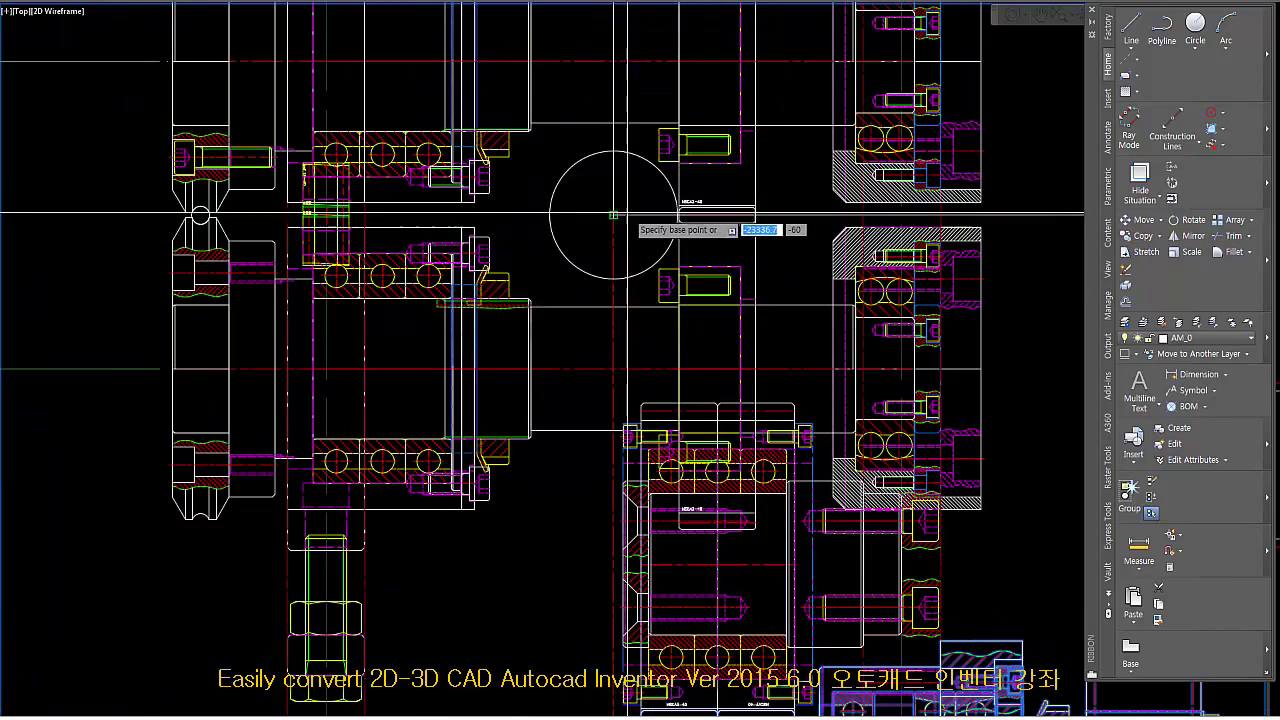
scroll(611, 205, down, 6)
scroll(500, 468, down, 2)
scroll(614, 400, up, 8)
scroll(443, 210, up, 4)
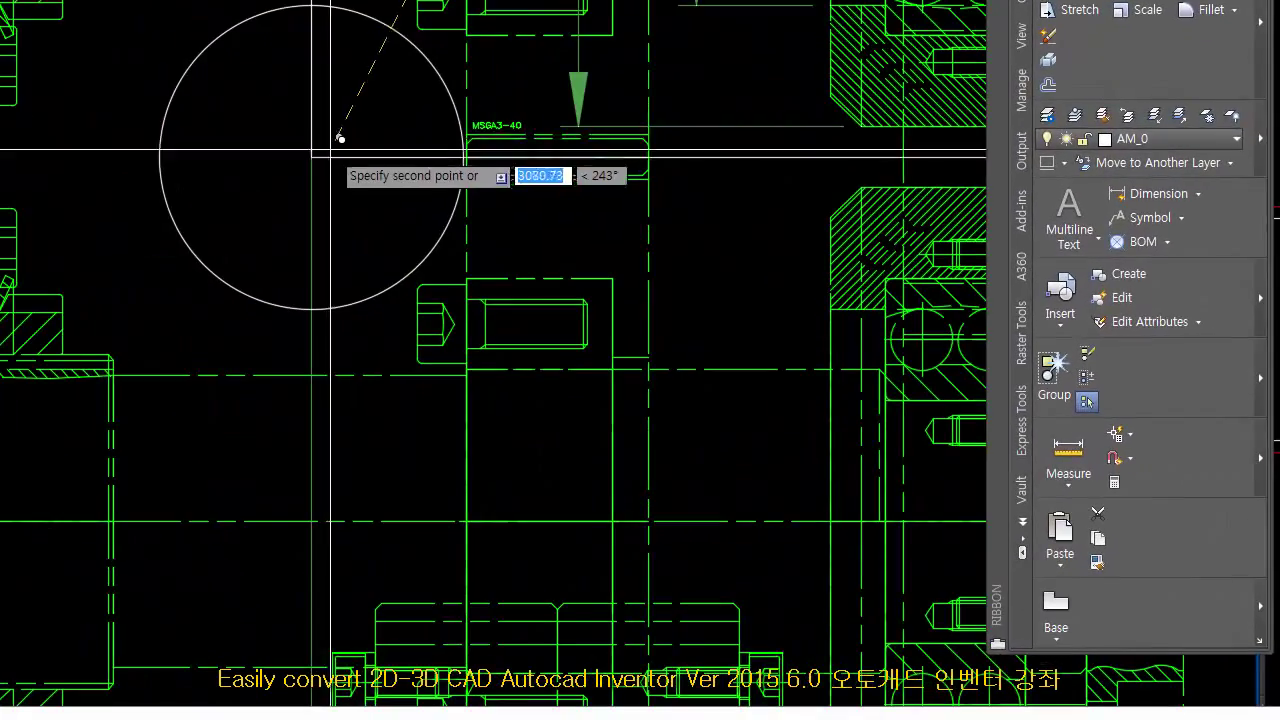
scroll(329, 158, down, 10)
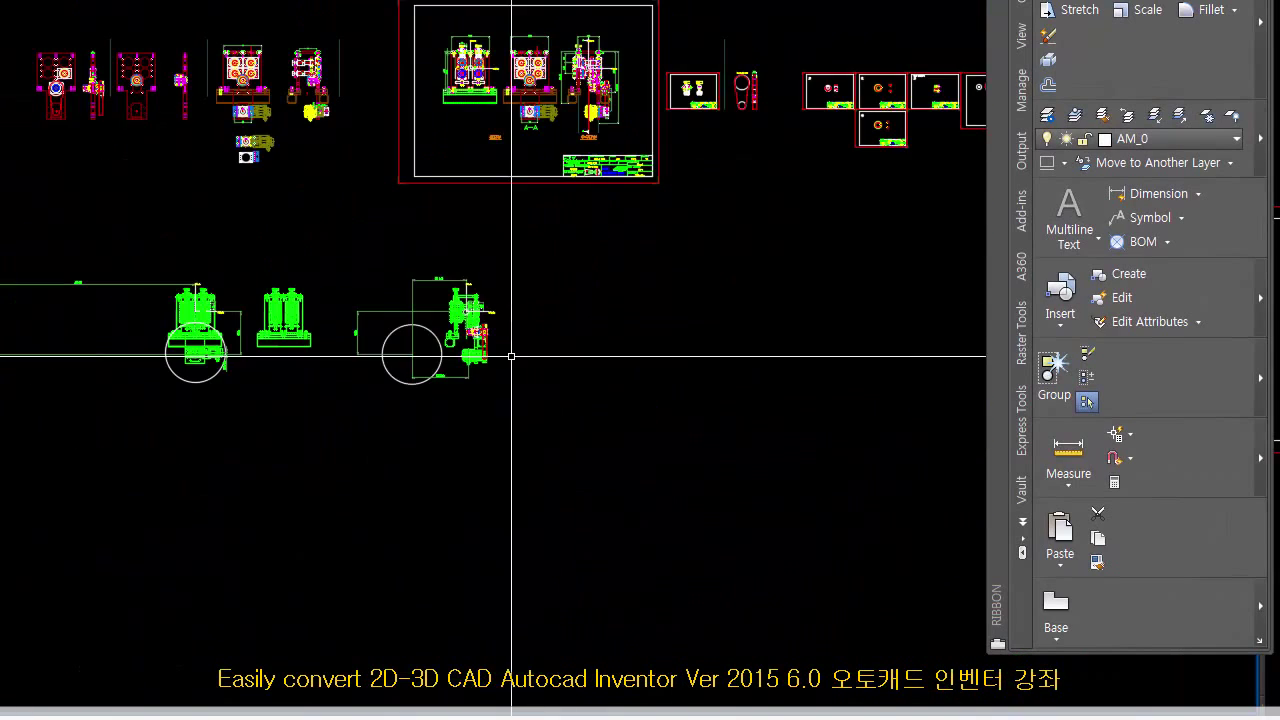
scroll(446, 295, up, 9)
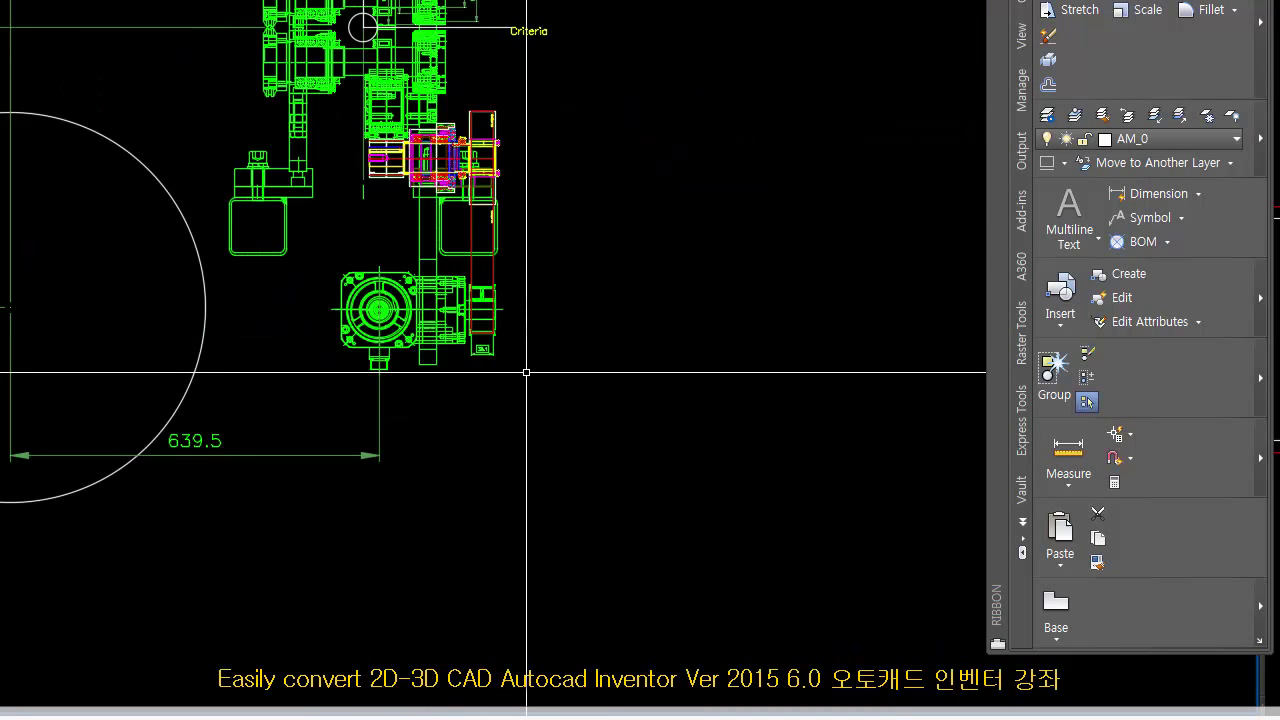
scroll(526, 372, down, 6)
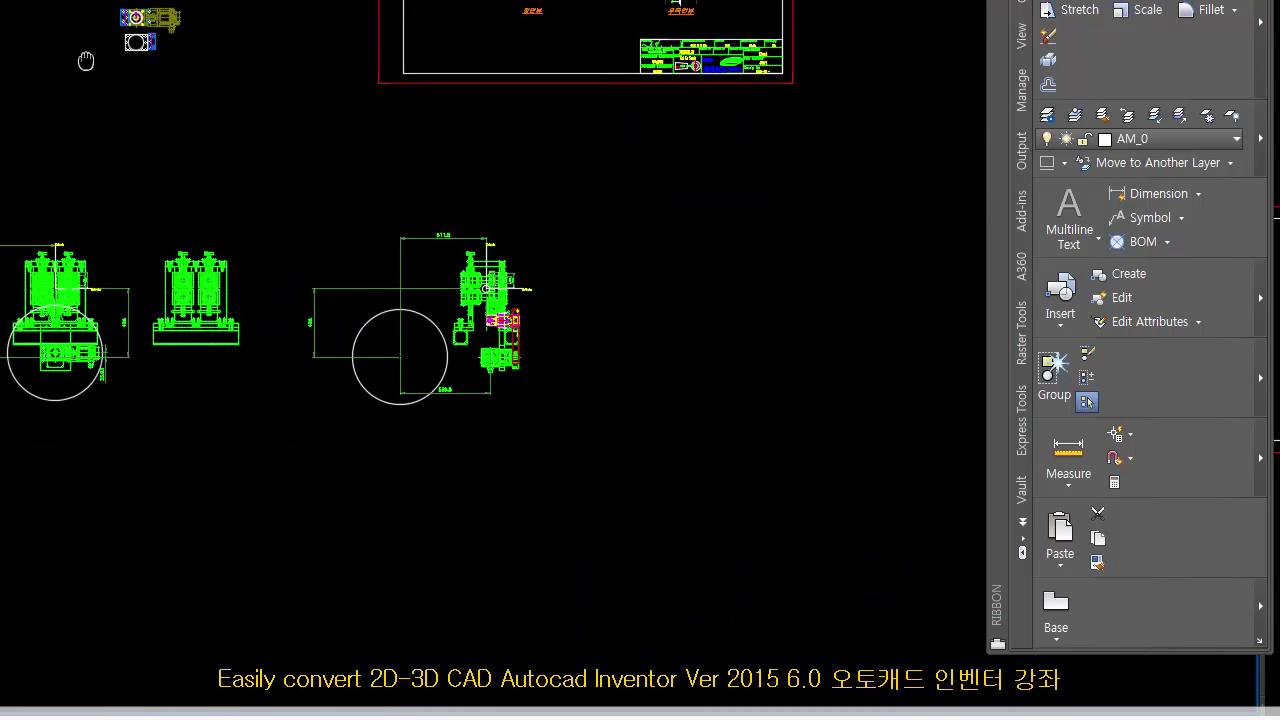
scroll(314, 706, up, 8)
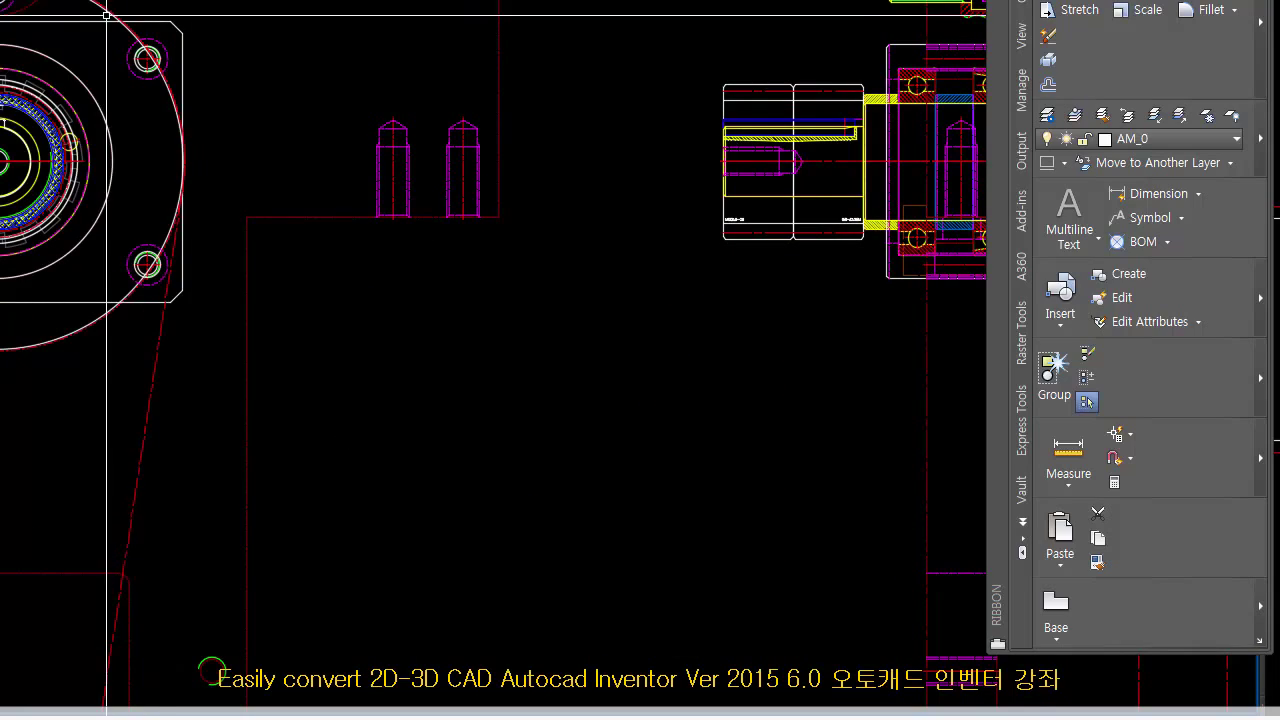
scroll(147, 18, down, 5)
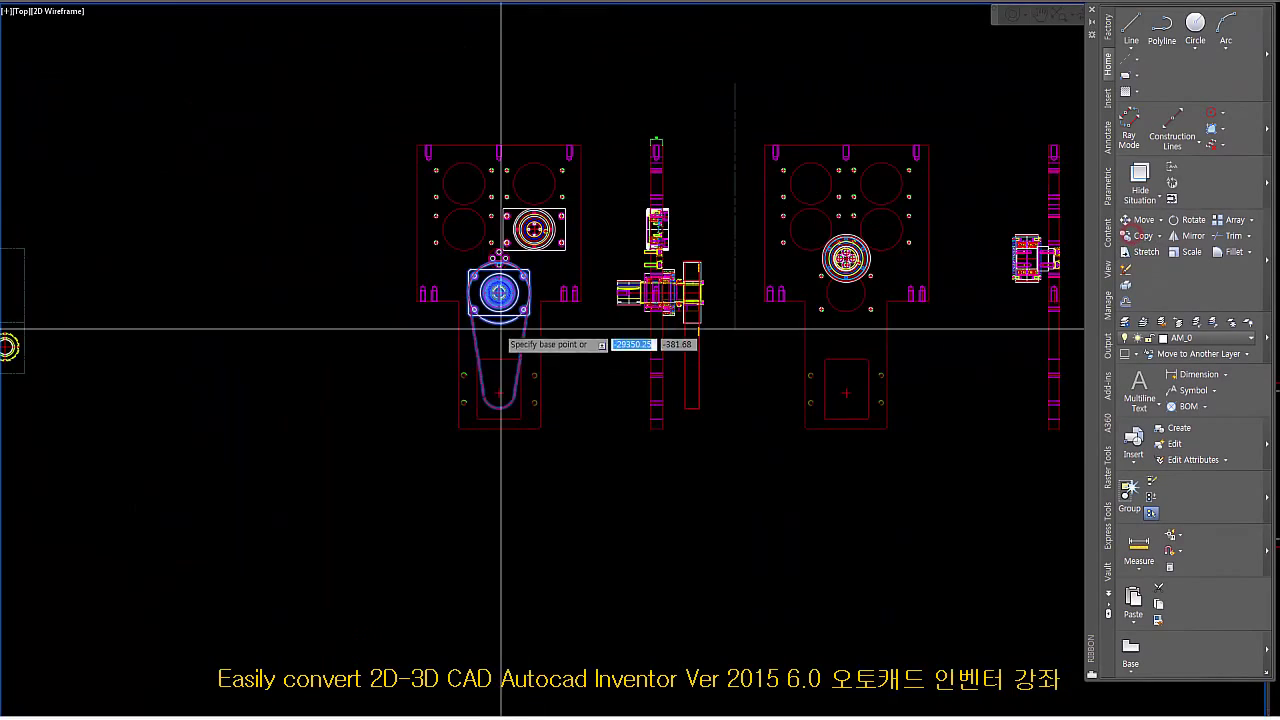
Copy the motor-and-belt view from the plate's bottom edge onto the left green assembly.
scroll(694, 537, down, 3)
scroll(600, 357, up, 5)
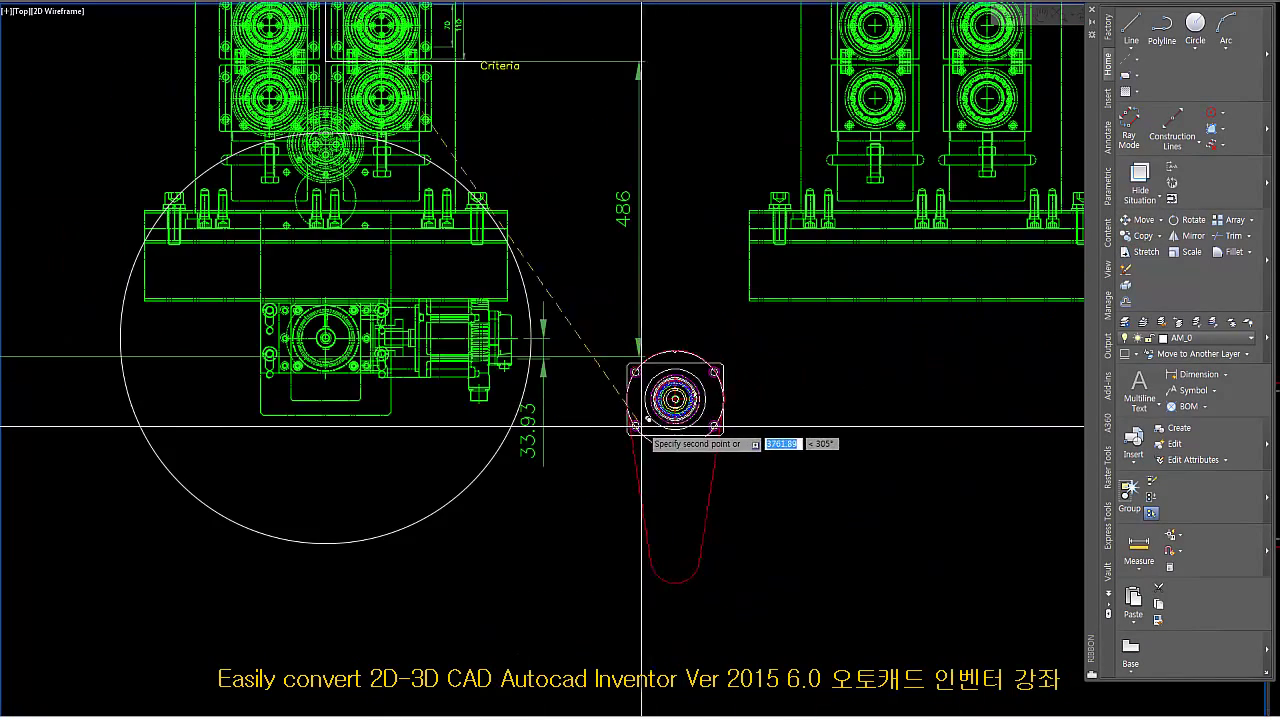
middle_drag(480, 280, 575, 332)
scroll(586, 346, down, 5)
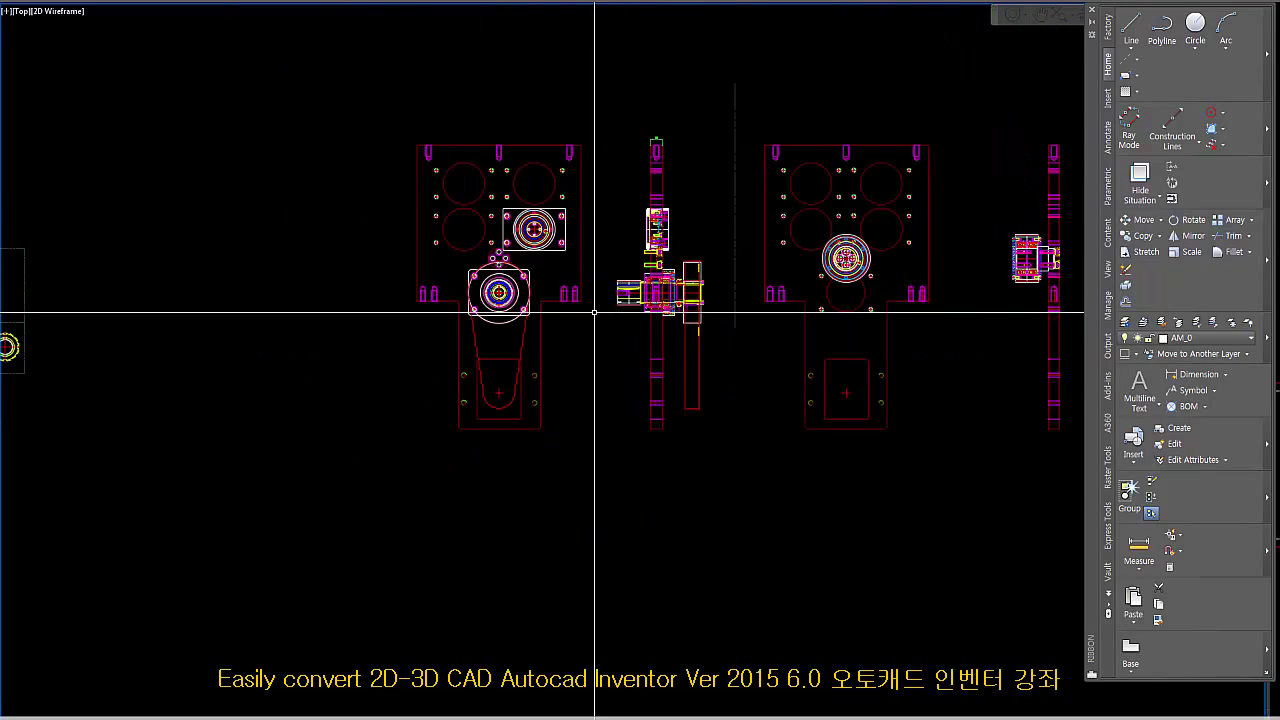
scroll(457, 346, up, 5)
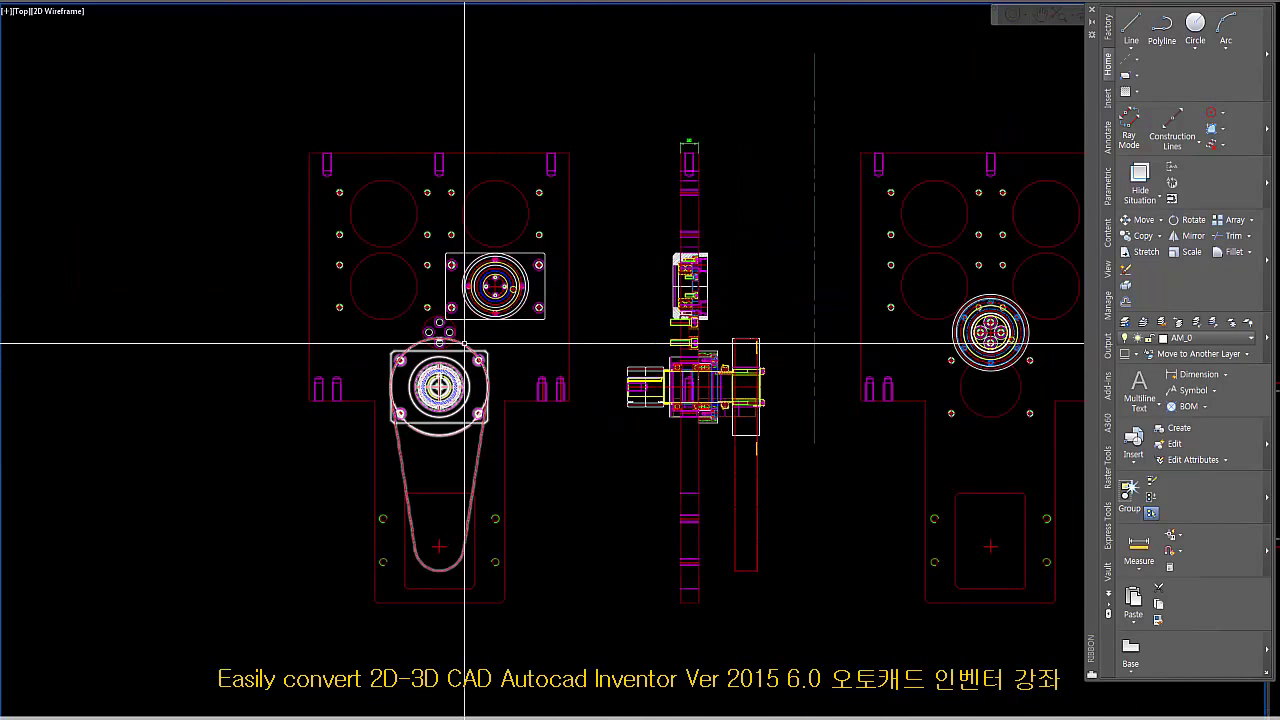
middle_drag(654, 409, 532, 347)
click(1133, 238)
click(319, 540)
scroll(660, 540, down, 5)
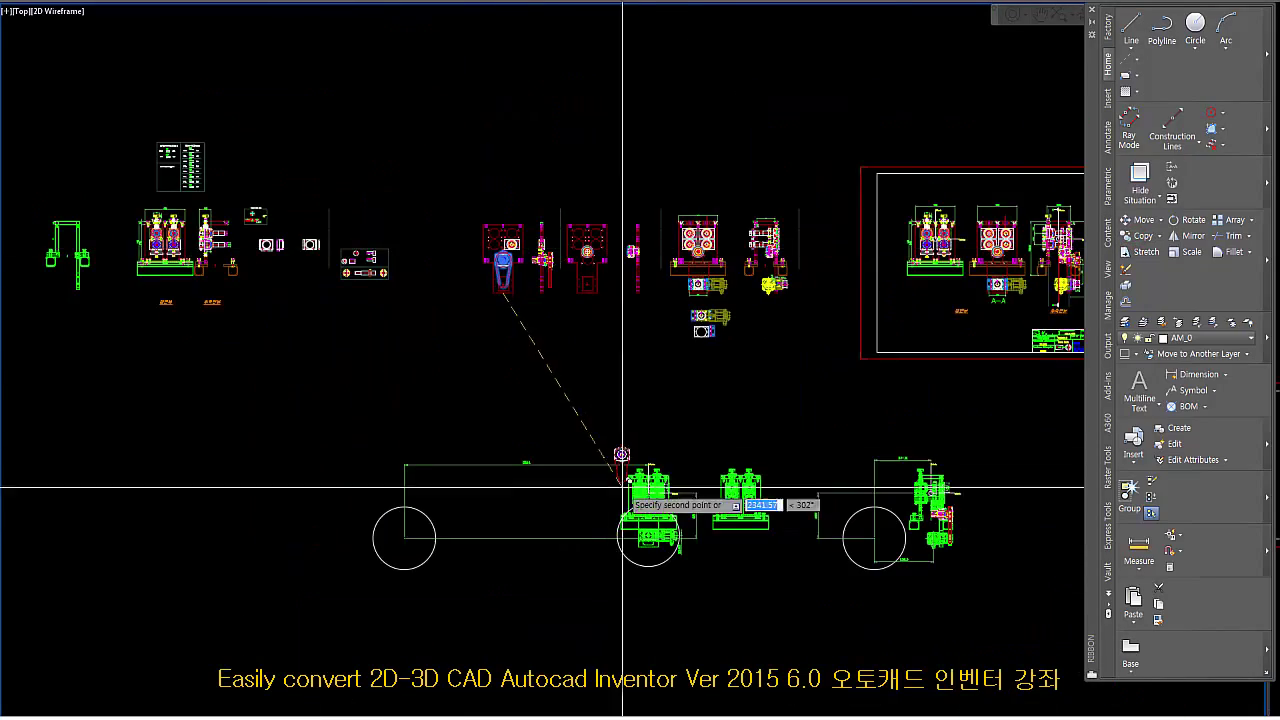
scroll(715, 470, up, 5)
scroll(611, 553, up, 3)
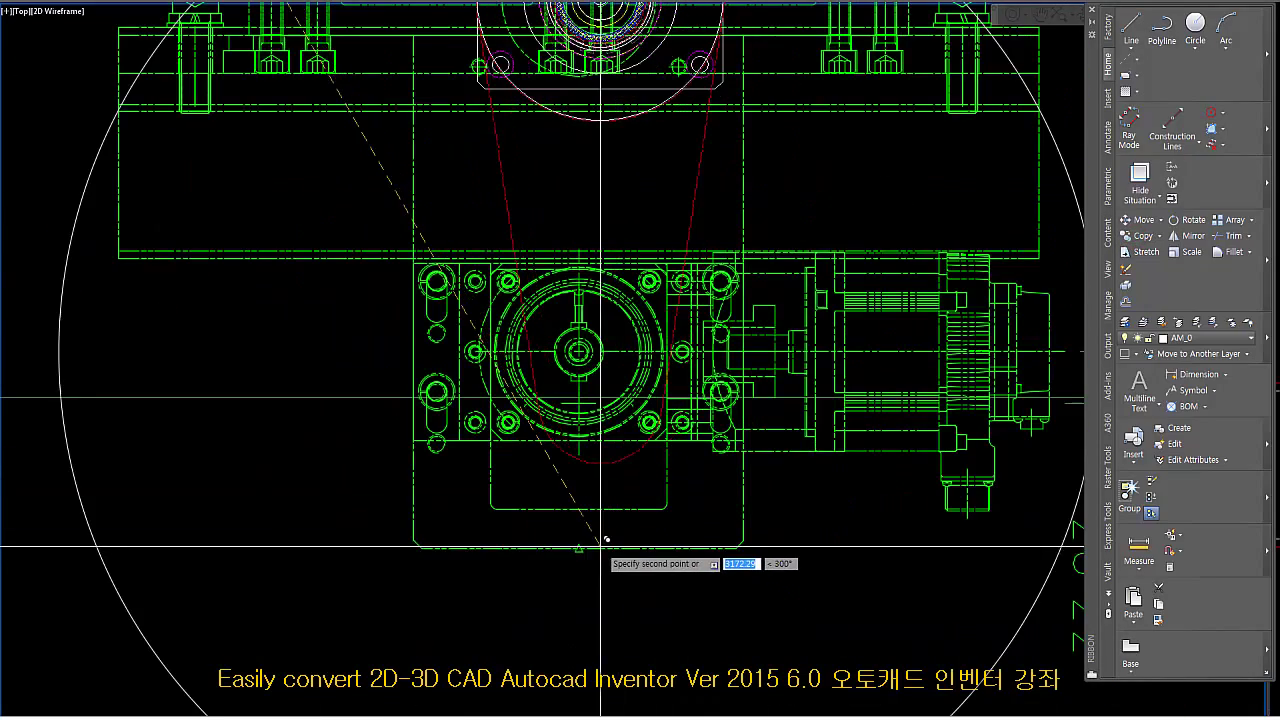
scroll(611, 553, down, 2)
key(Escape)
Select the large white circle on the motor overlay.
mouse_move(685, 322)
middle_down()
mouse_move(530, 420)
mouse_move(468, 413)
middle_up()
scroll(468, 413, down, 3)
scroll(468, 413, up, 3)
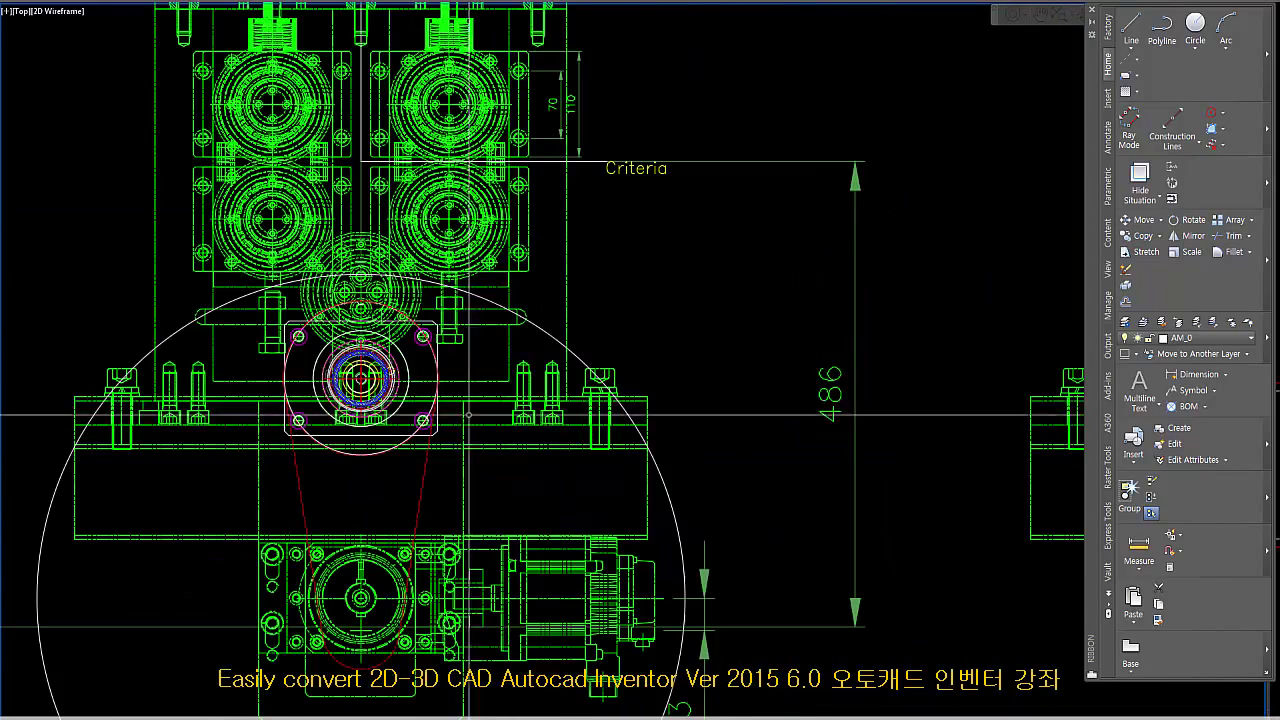
click(553, 344)
scroll(605, 399, down, 8)
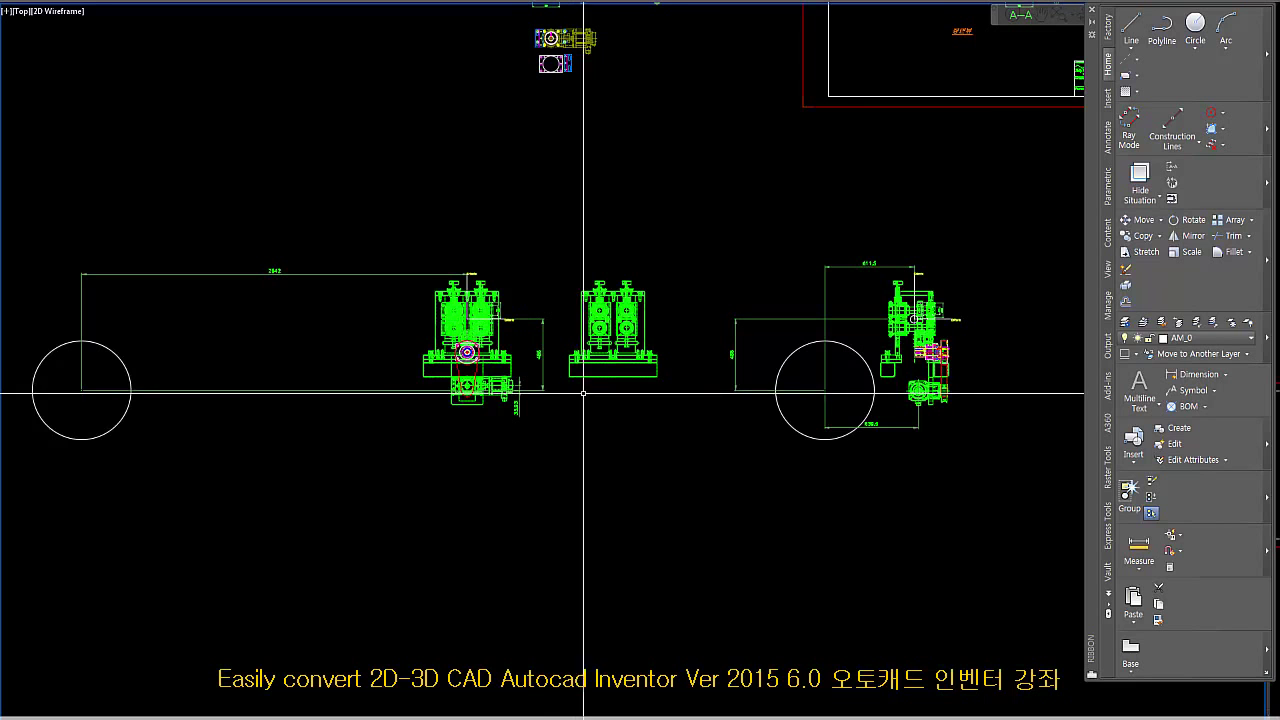
Window-select the coupling parts on the right side-view assembly.
middle_drag(574, 406, 443, 434)
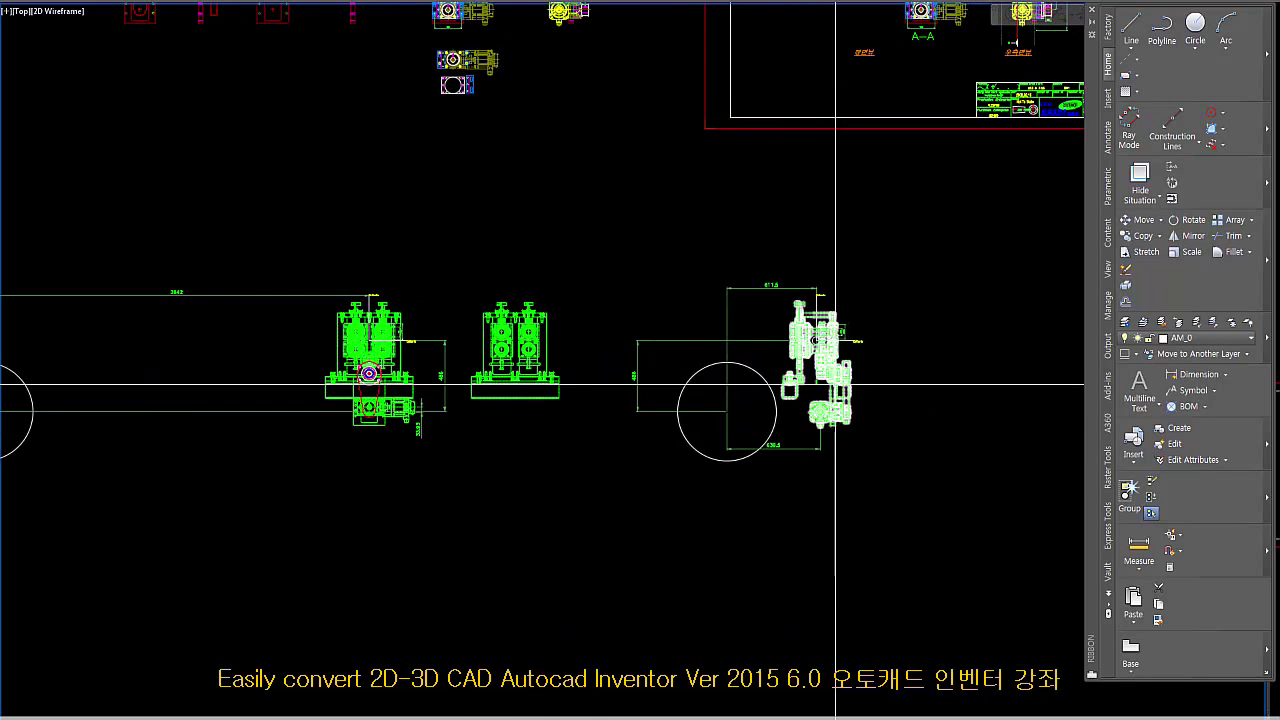
scroll(609, 434, up, 4)
scroll(656, 435, up, 5)
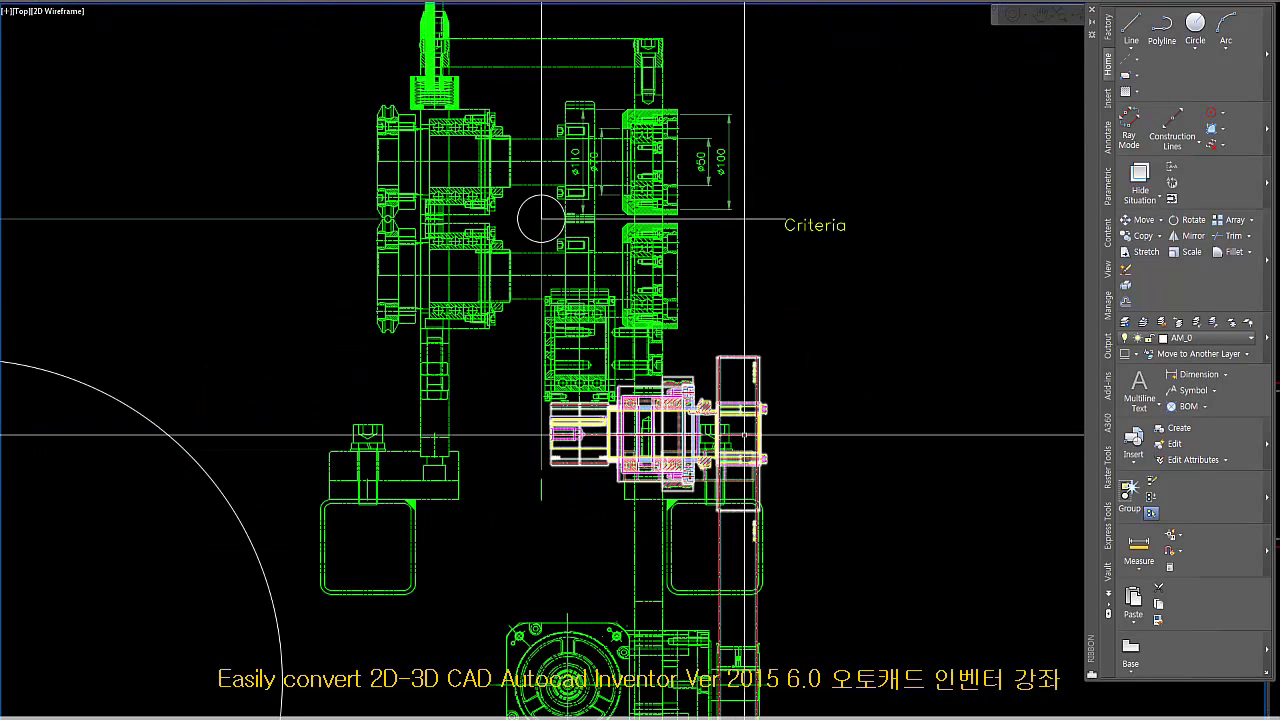
click(776, 381)
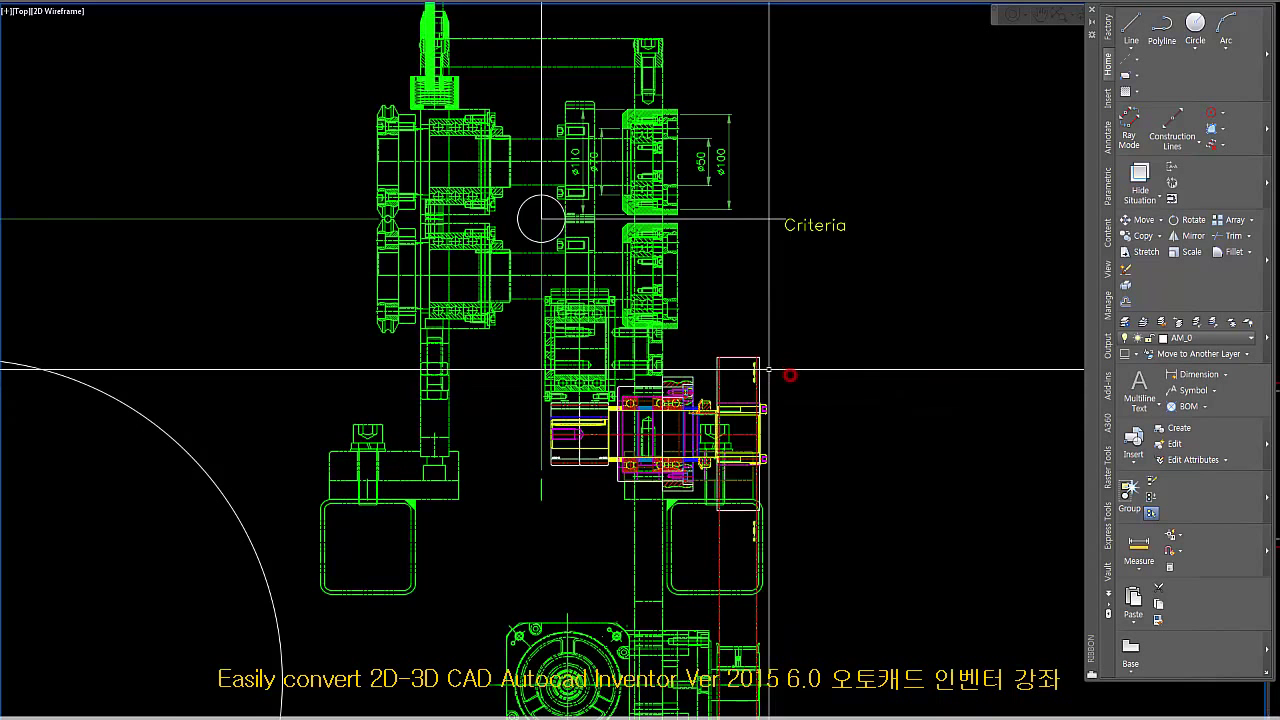
scroll(756, 370, down, 4)
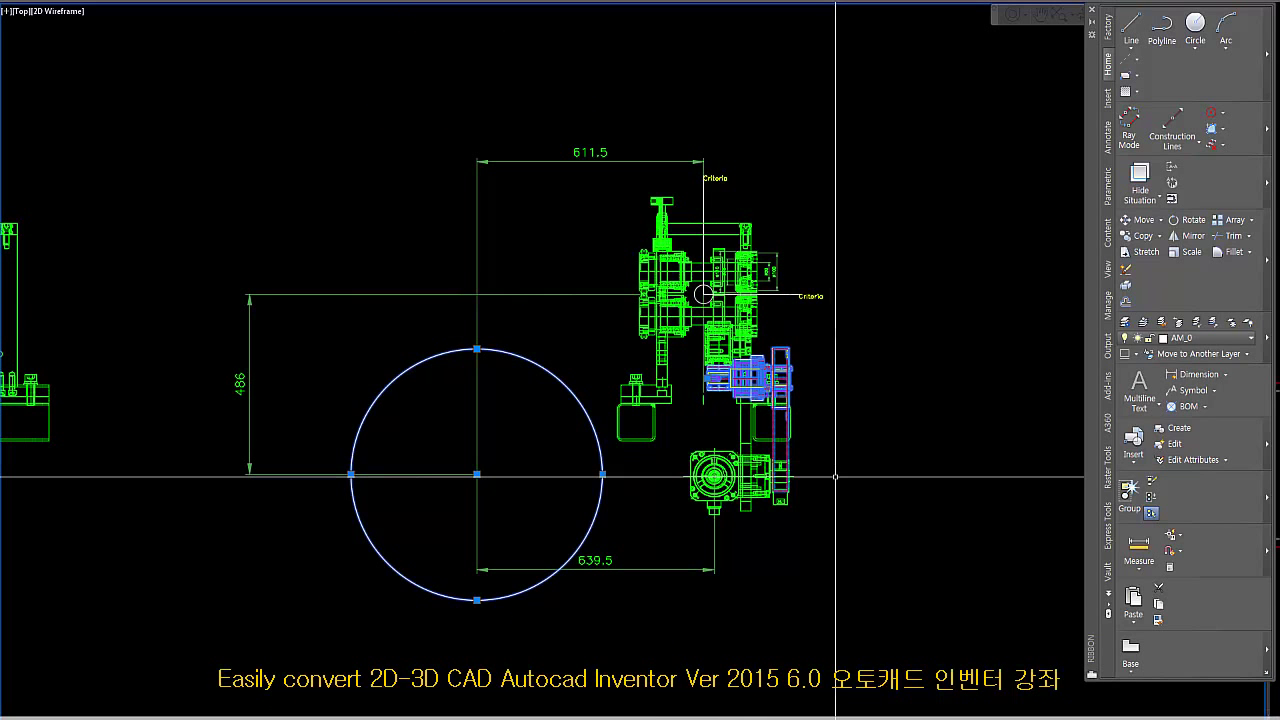
scroll(772, 387, up, 6)
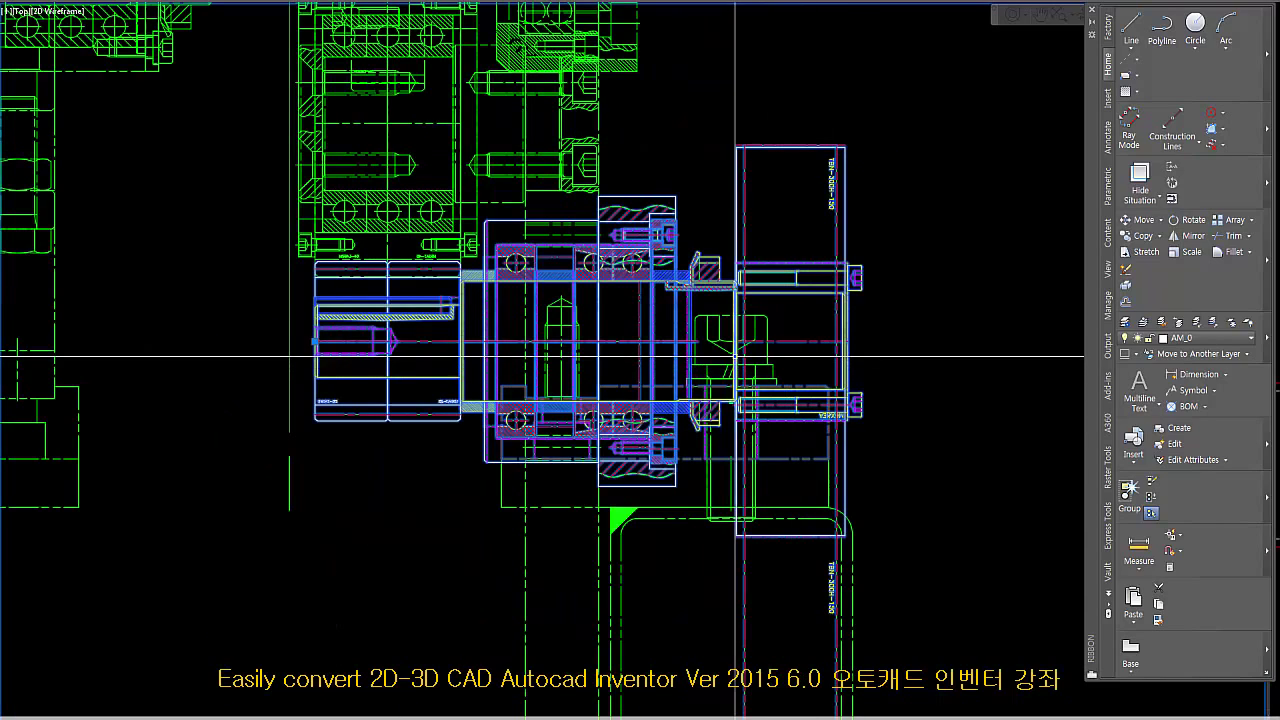
scroll(728, 347, down, 2)
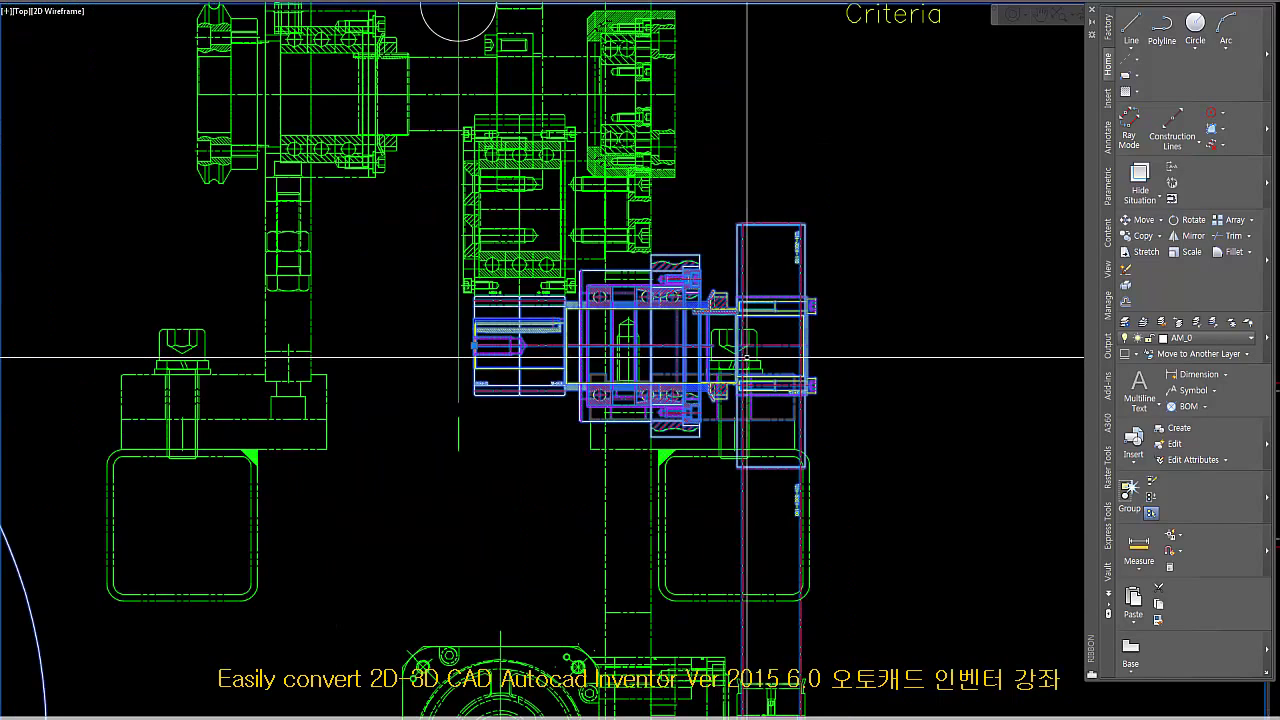
scroll(748, 355, down, 8)
Pan and zoom across the layout down to the roller bearings.
middle_drag(591, 449, 772, 434)
middle_drag(251, 426, 474, 416)
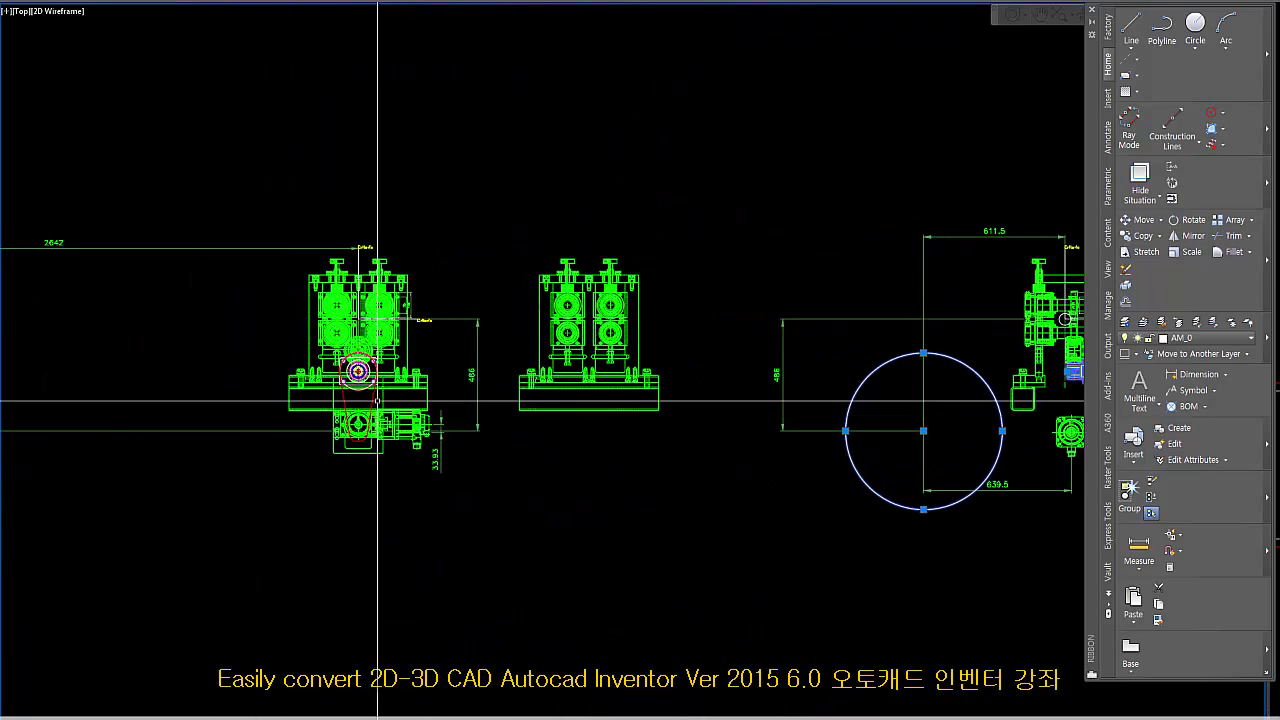
scroll(372, 399, up, 5)
scroll(372, 399, down, 5)
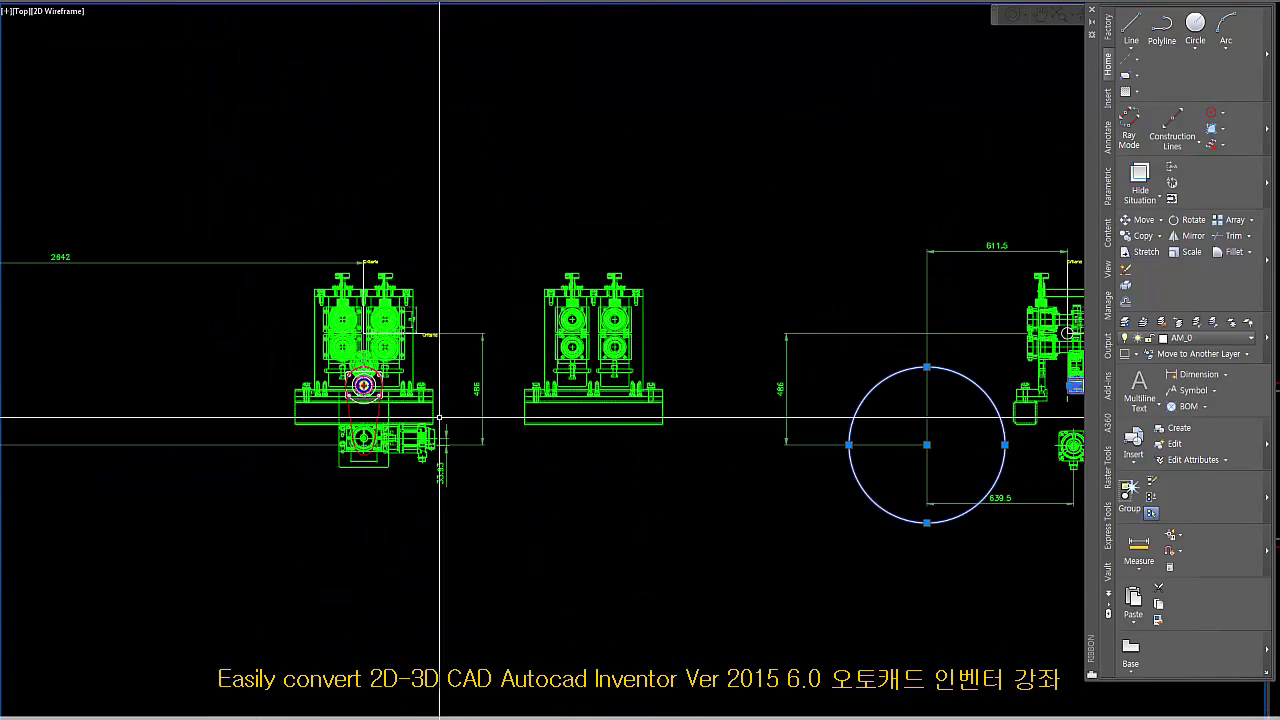
scroll(375, 413, up, 4)
scroll(434, 216, up, 3)
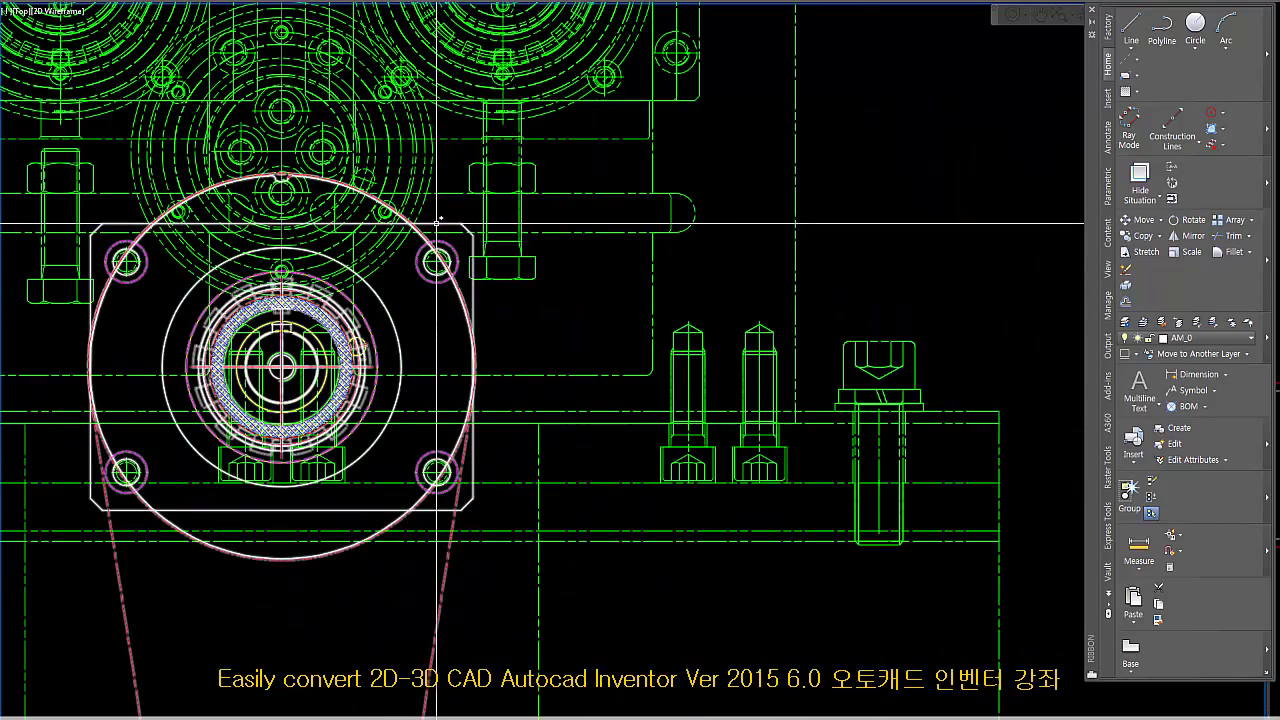
scroll(437, 222, down, 6)
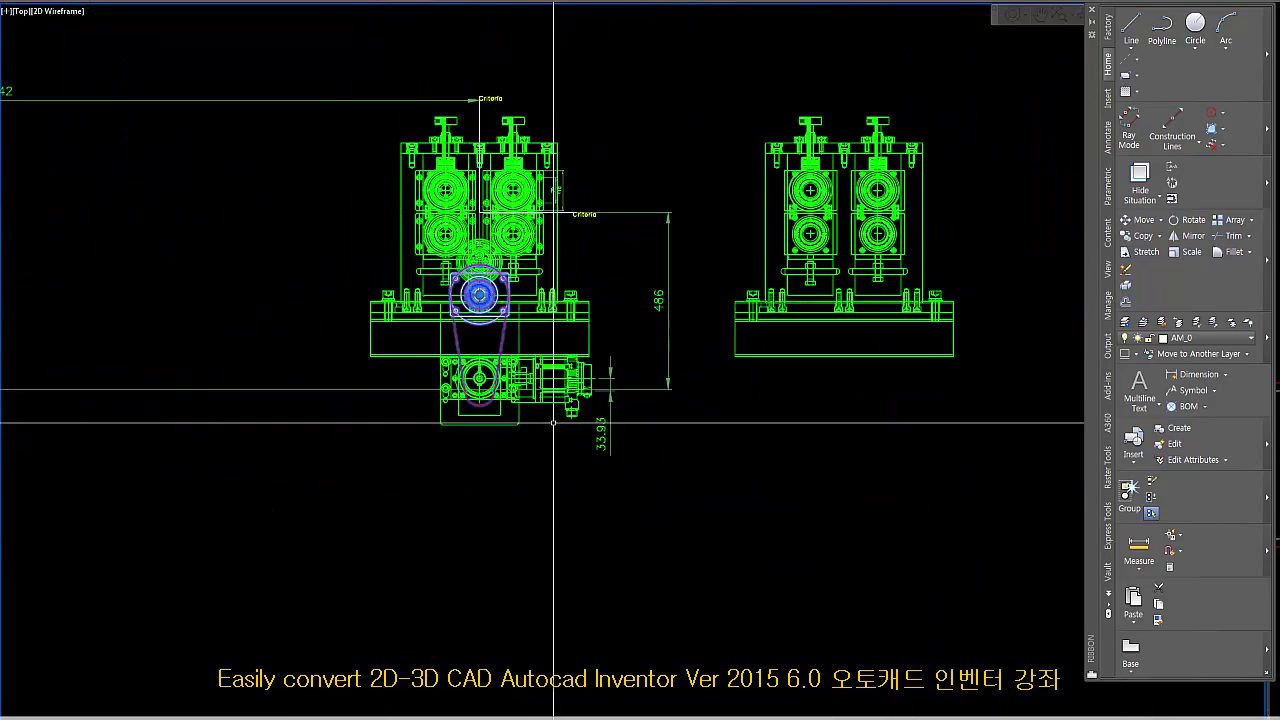
scroll(614, 517, down, 2)
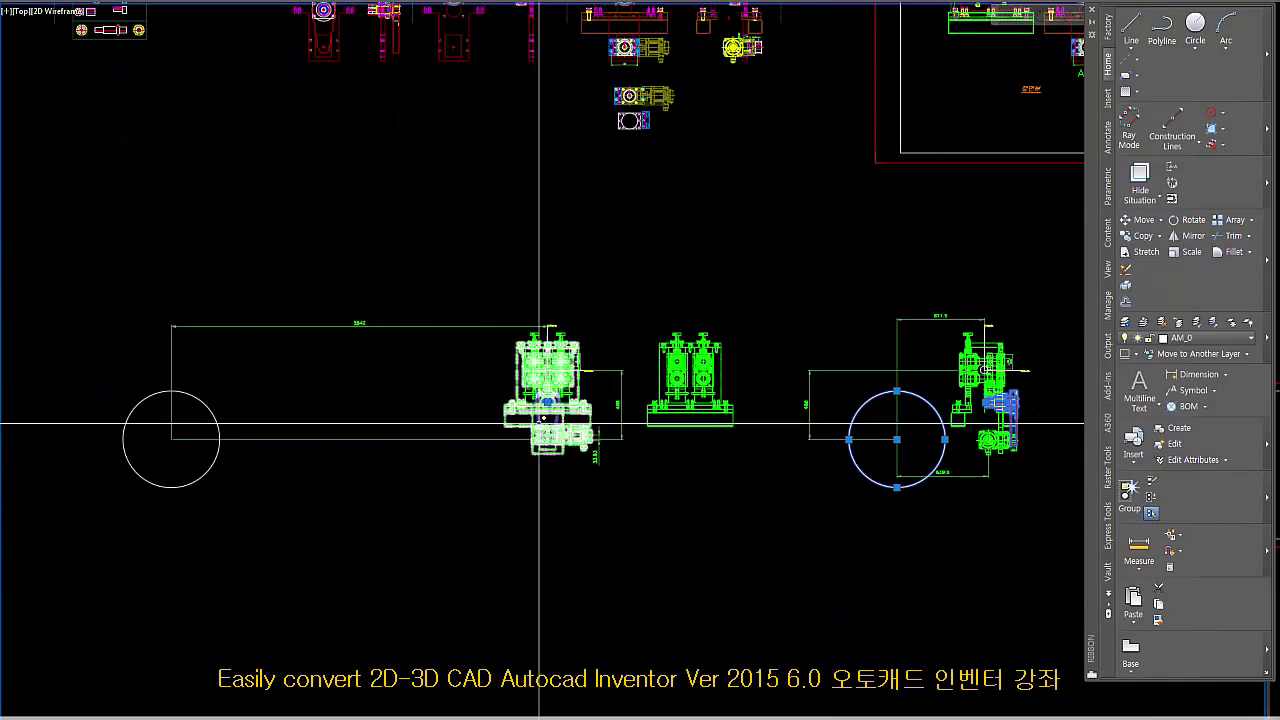
scroll(585, 412, up, 8)
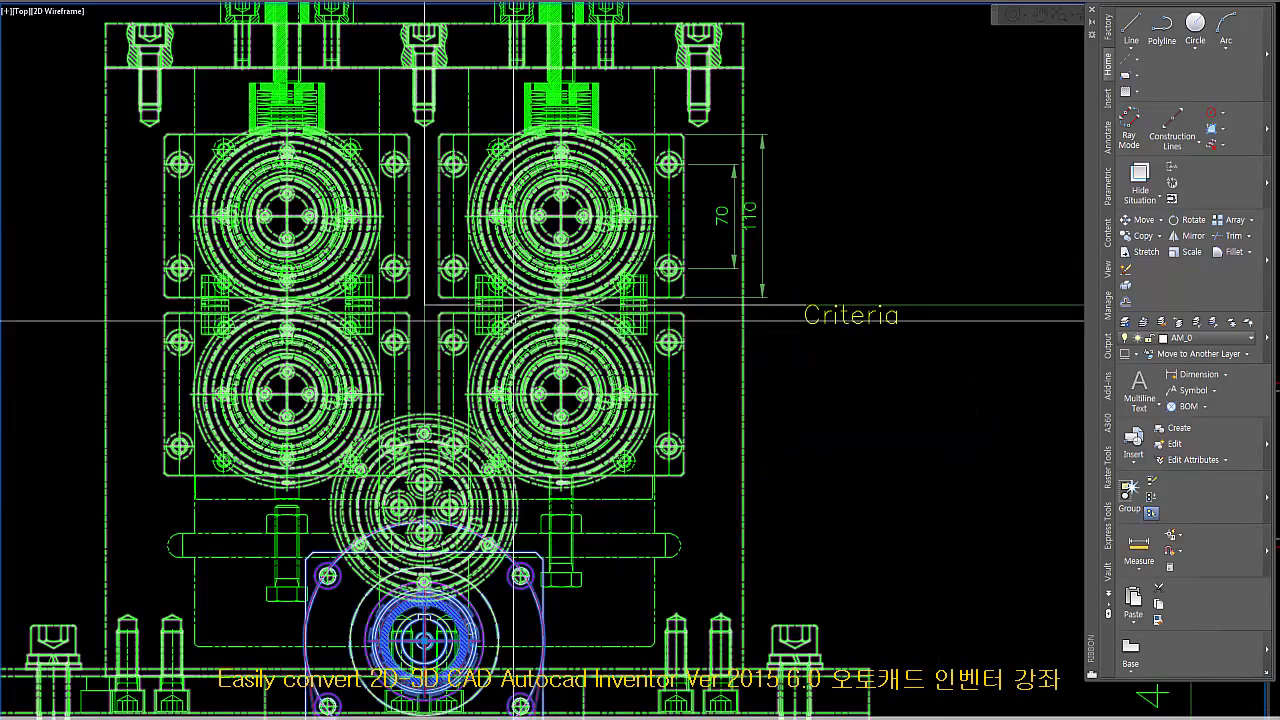
scroll(436, 355, down, 8)
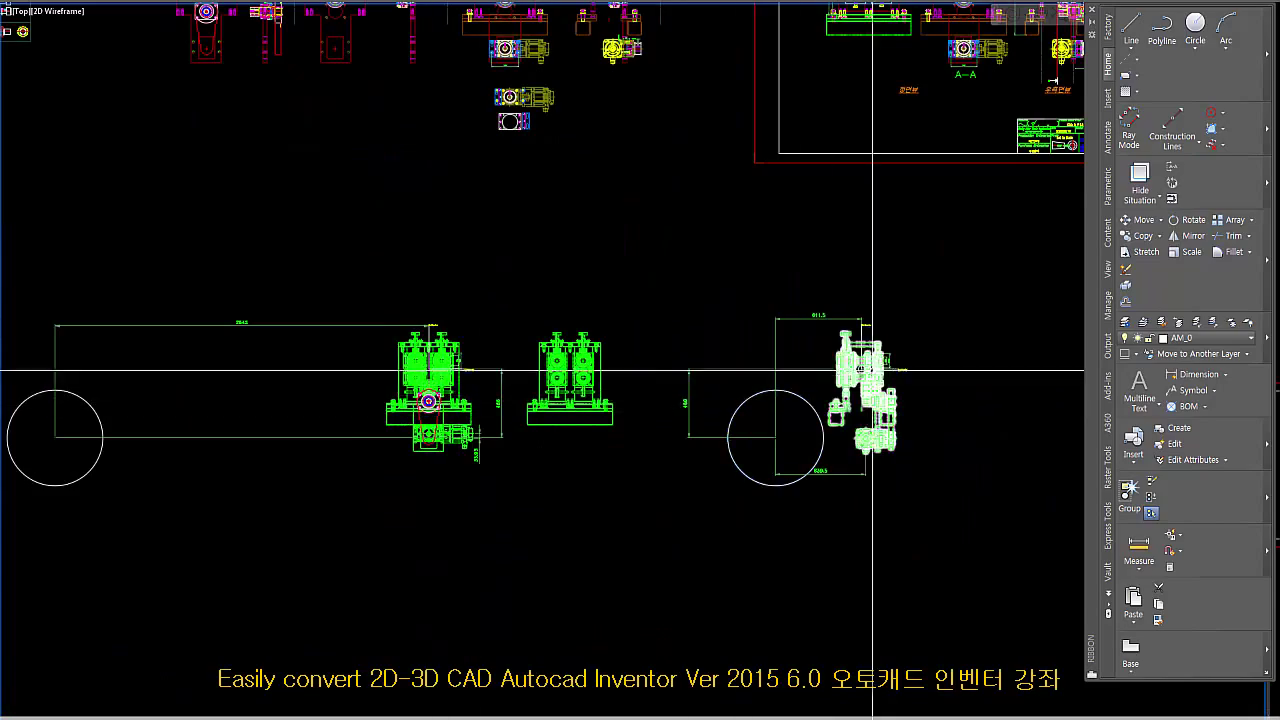
scroll(673, 216, up, 8)
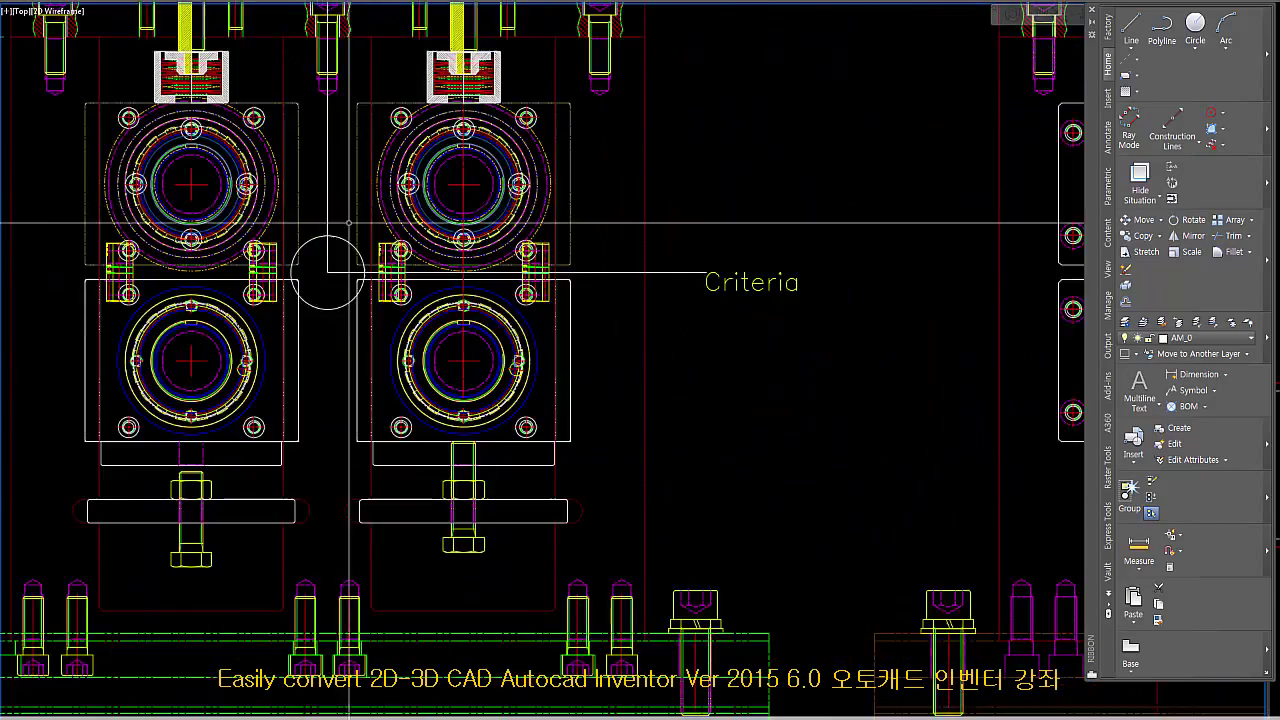
middle_drag(660, 360, 632, 459)
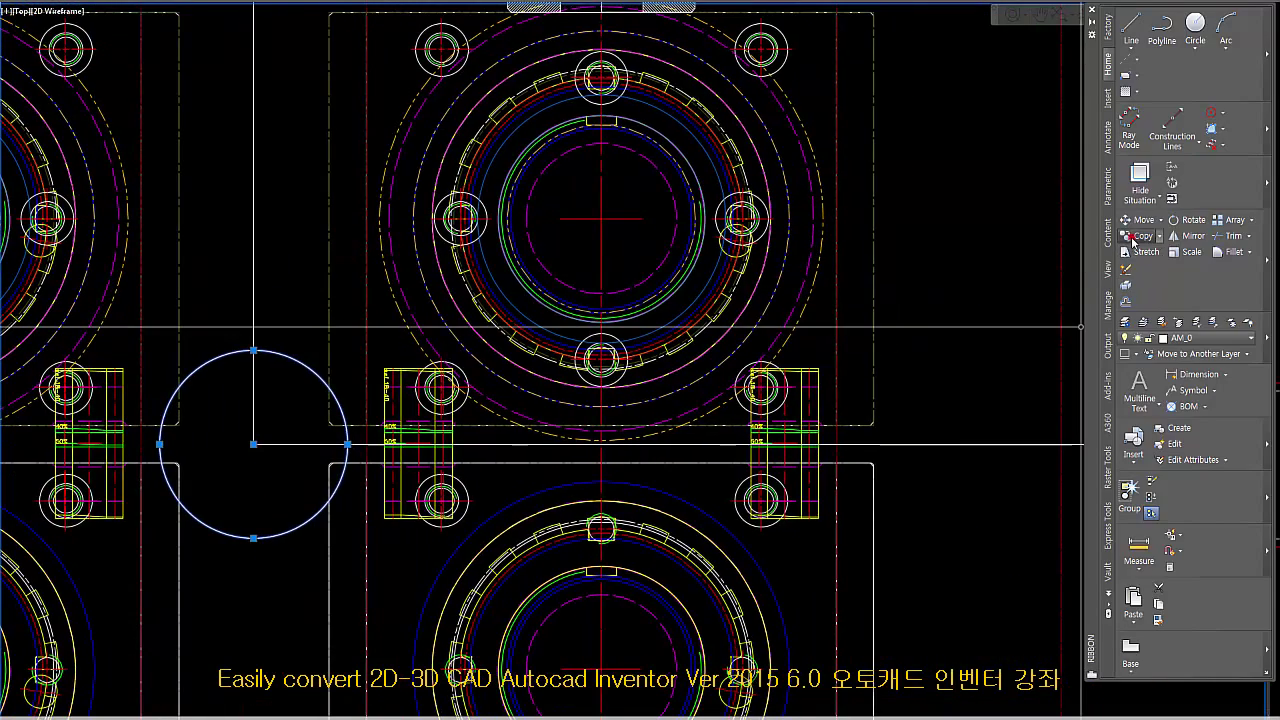
Copy the small reference circle from its centre to the Criteria crossing on the roller layout.
click(1132, 237)
click(253, 443)
scroll(760, 260, down, 6)
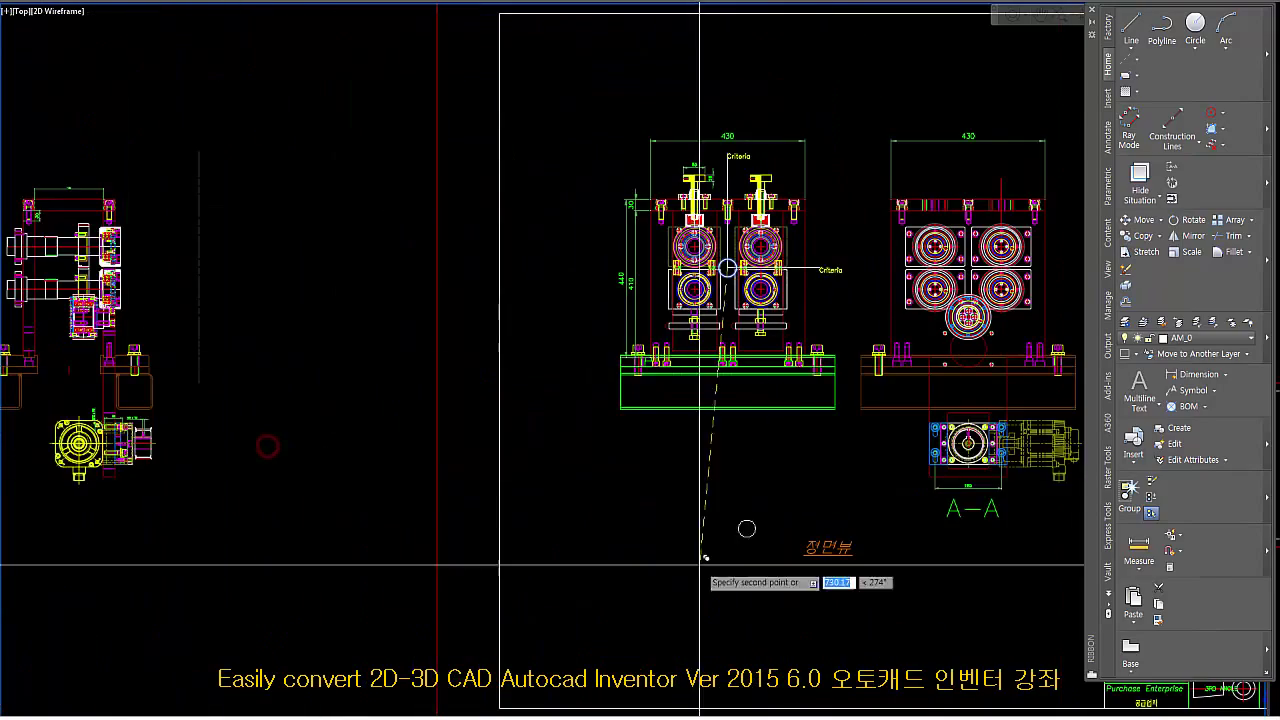
scroll(794, 277, down, 1)
scroll(600, 480, down, 3)
middle_drag(634, 600, 764, 372)
scroll(500, 340, up, 10)
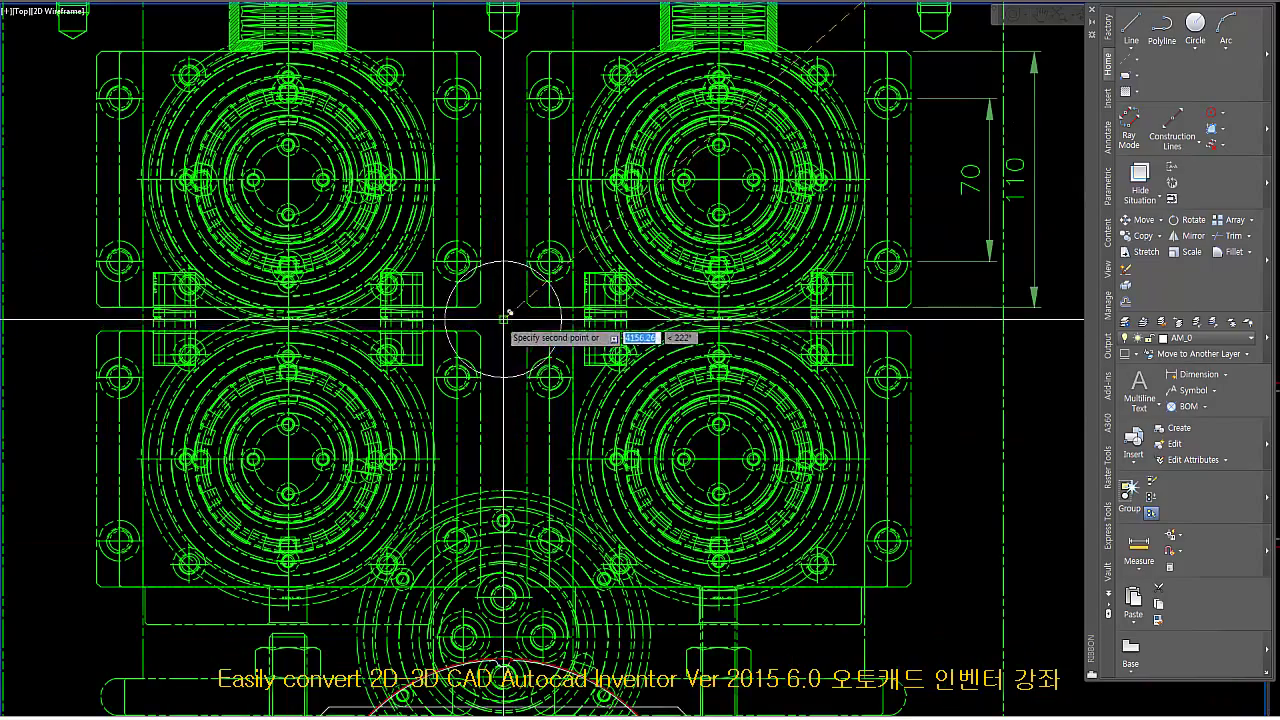
scroll(490, 405, down, 5)
scroll(478, 318, up, 5)
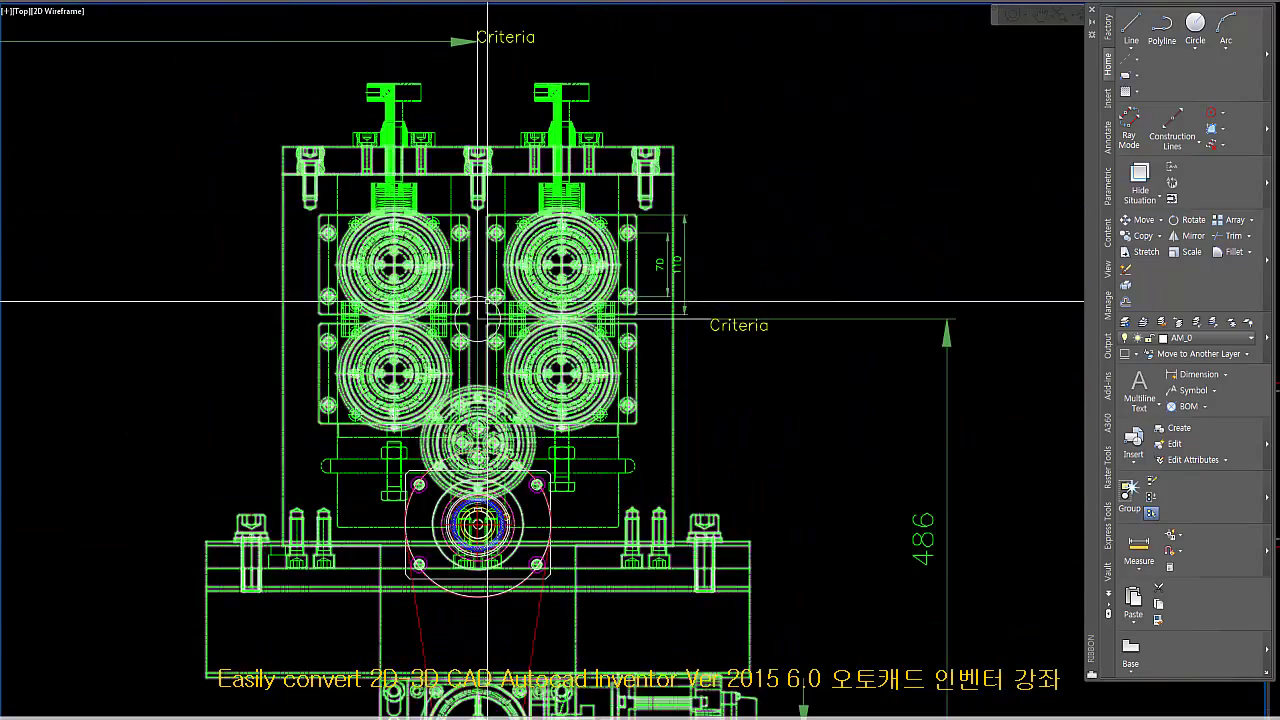
scroll(484, 298, down, 1)
scroll(783, 484, down, 3)
middle_drag(783, 484, 351, 457)
scroll(690, 300, up, 4)
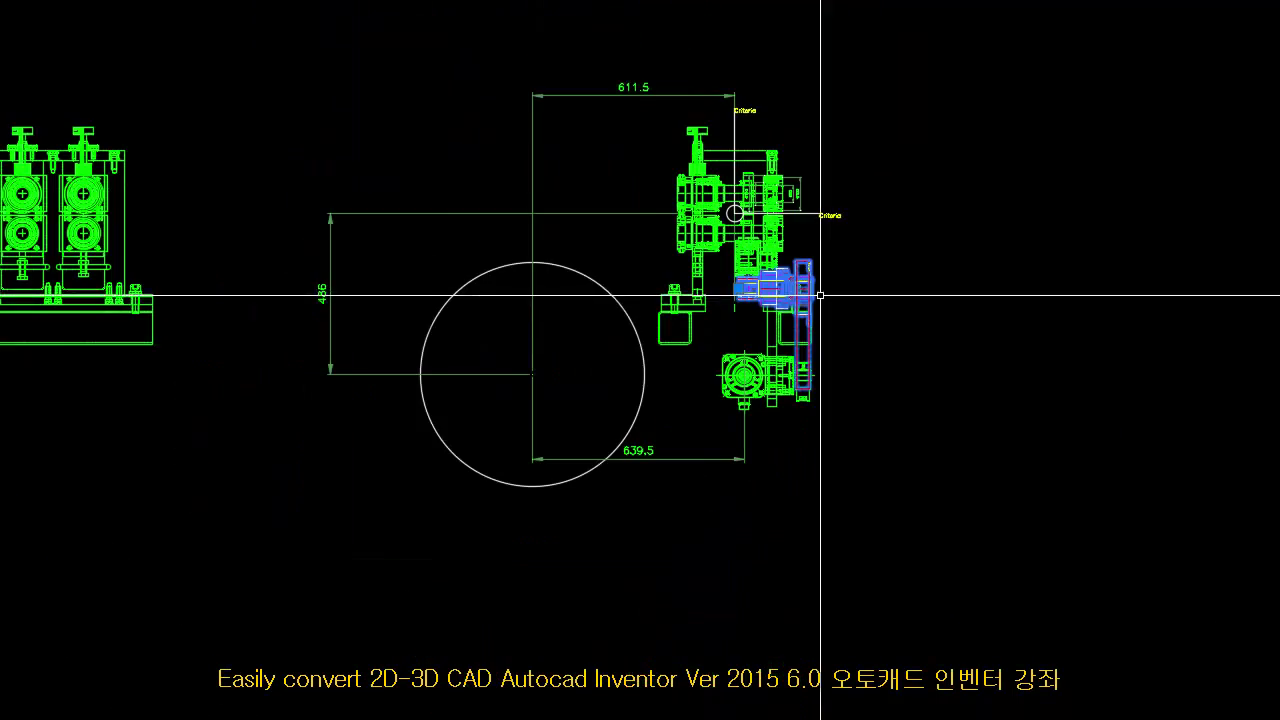
scroll(757, 177, up, 5)
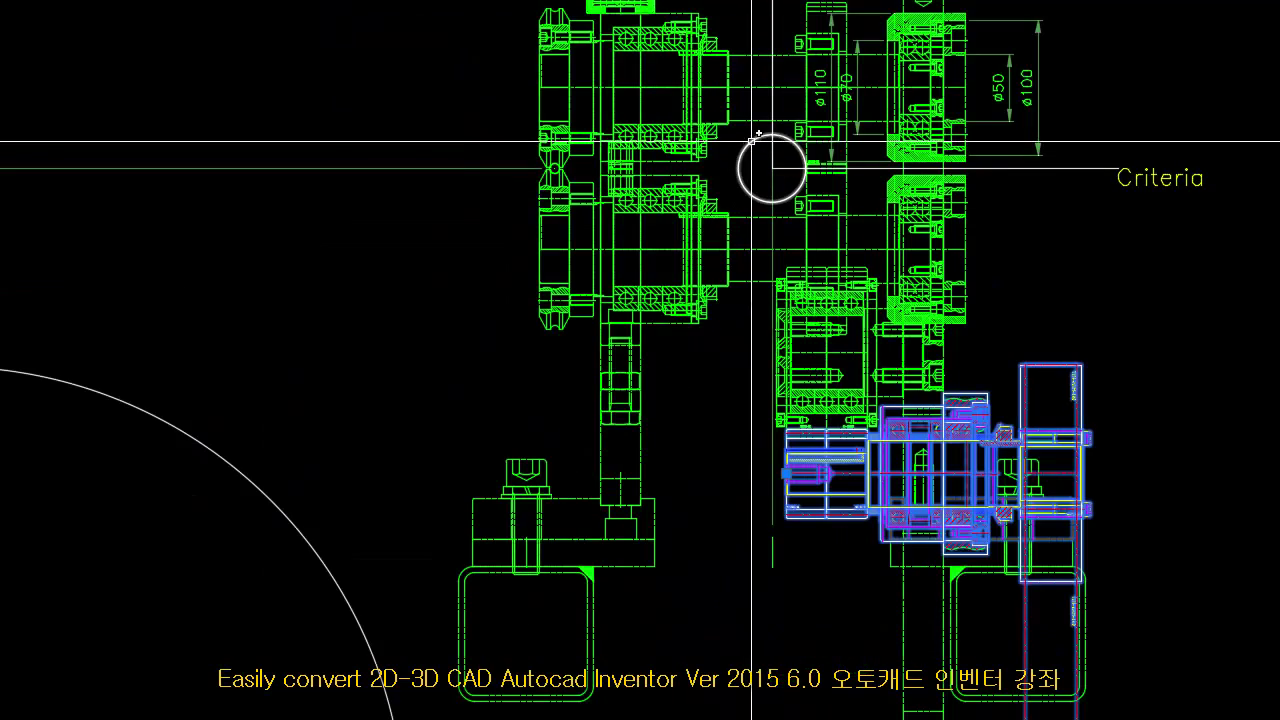
Select the Criteria line with its text and the large white reference circle.
click(1229, 143)
click(1086, 257)
mouse_move(1086, 257)
middle_down()
mouse_move(1056, 377)
mouse_move(1064, 507)
middle_up()
scroll(1010, 50, down, 5)
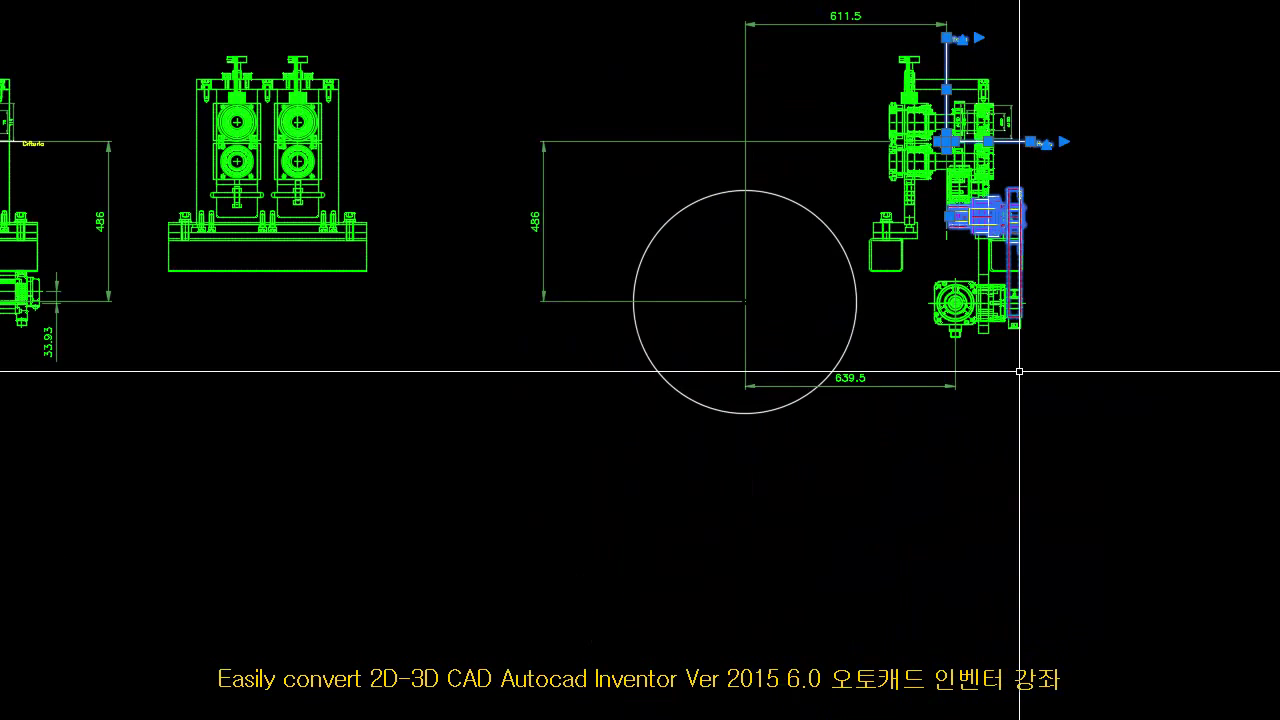
click(814, 323)
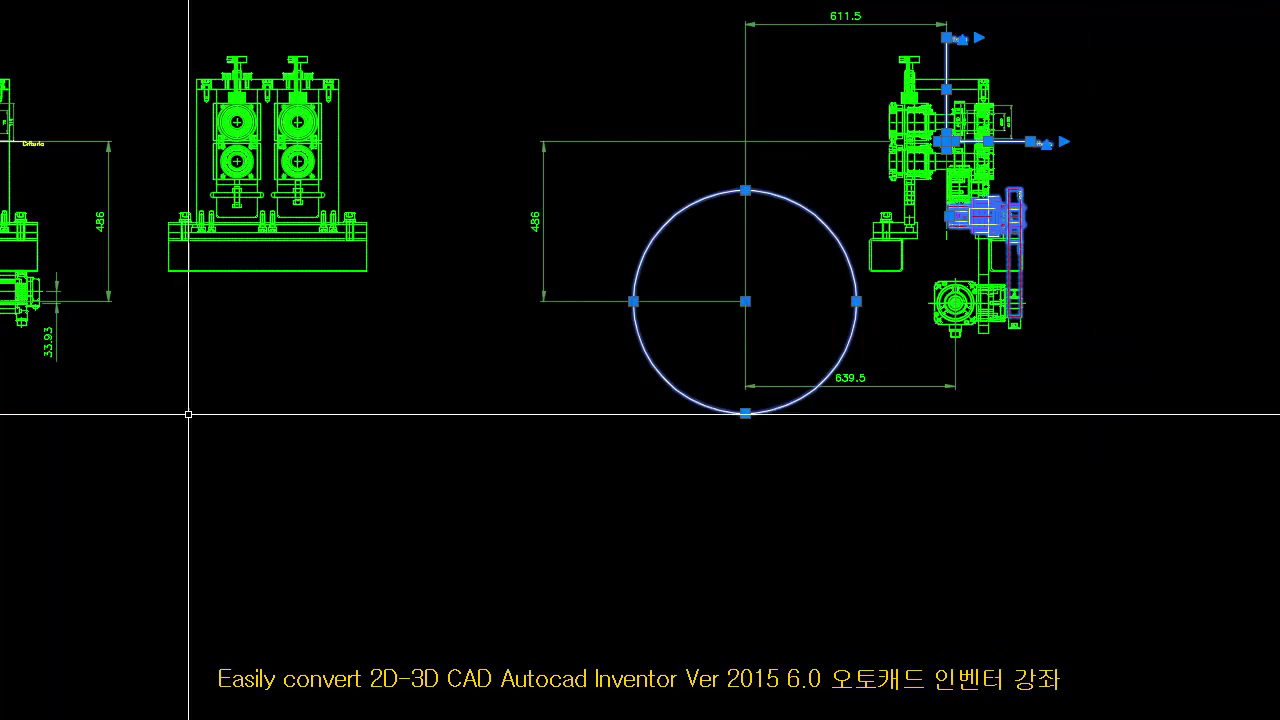
mouse_move(227, 421)
middle_down()
mouse_move(682, 458)
mouse_move(950, 455)
middle_up()
scroll(704, 153, up, 5)
Select the top Criteria leader and text and the lower Criteria text.
click(781, 63)
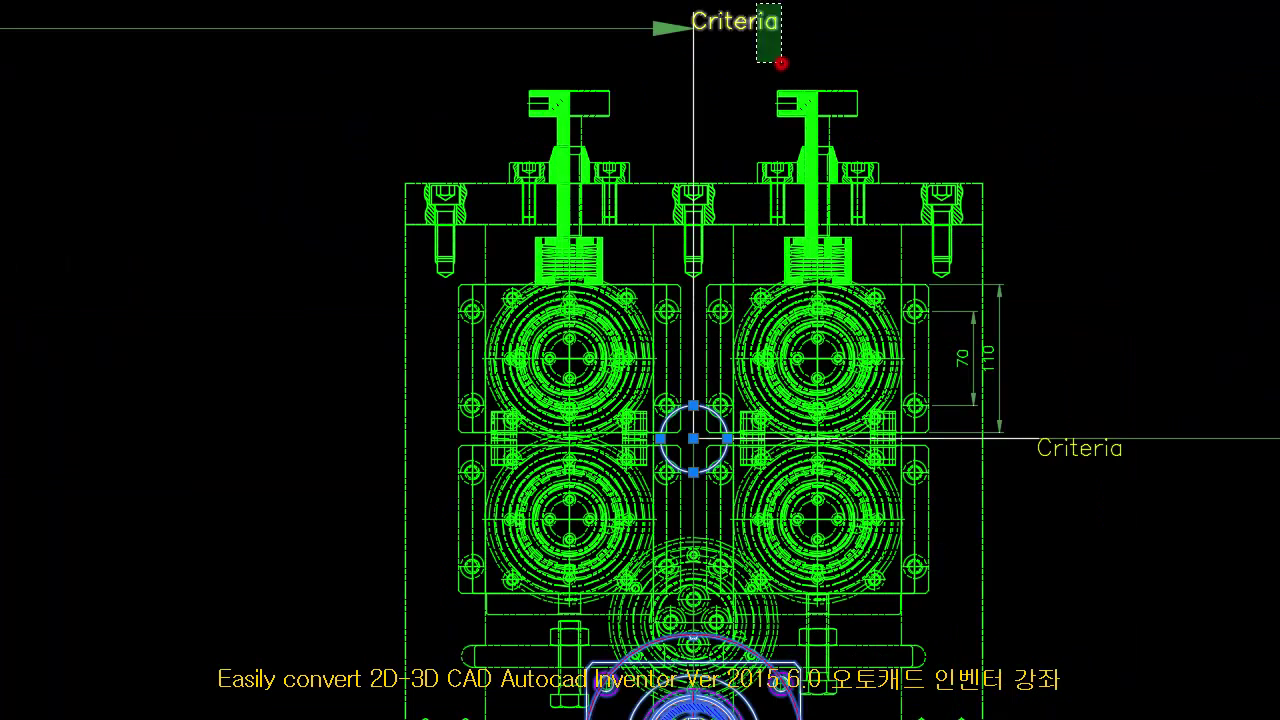
click(737, 5)
click(1057, 471)
click(1034, 449)
scroll(1034, 449, up, 3)
scroll(451, 529, down, 8)
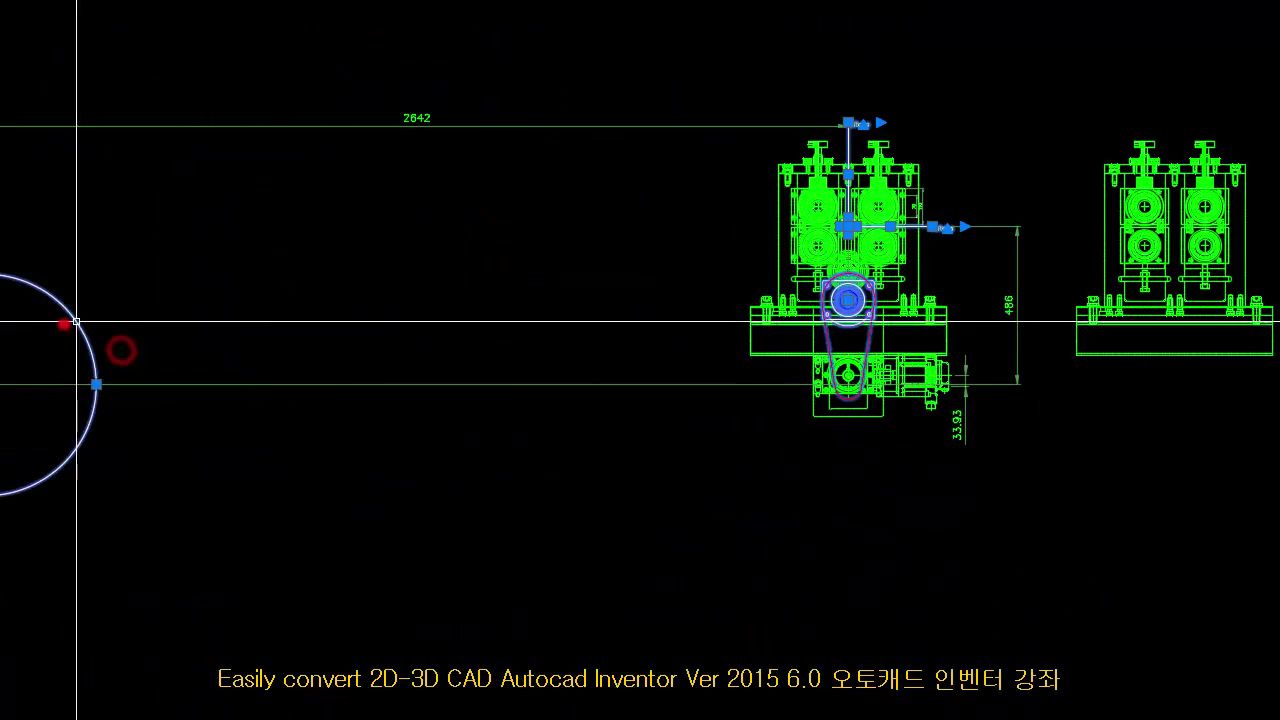
mouse_move(1245, 446)
middle_down()
mouse_move(745, 428)
mouse_move(411, 385)
middle_up()
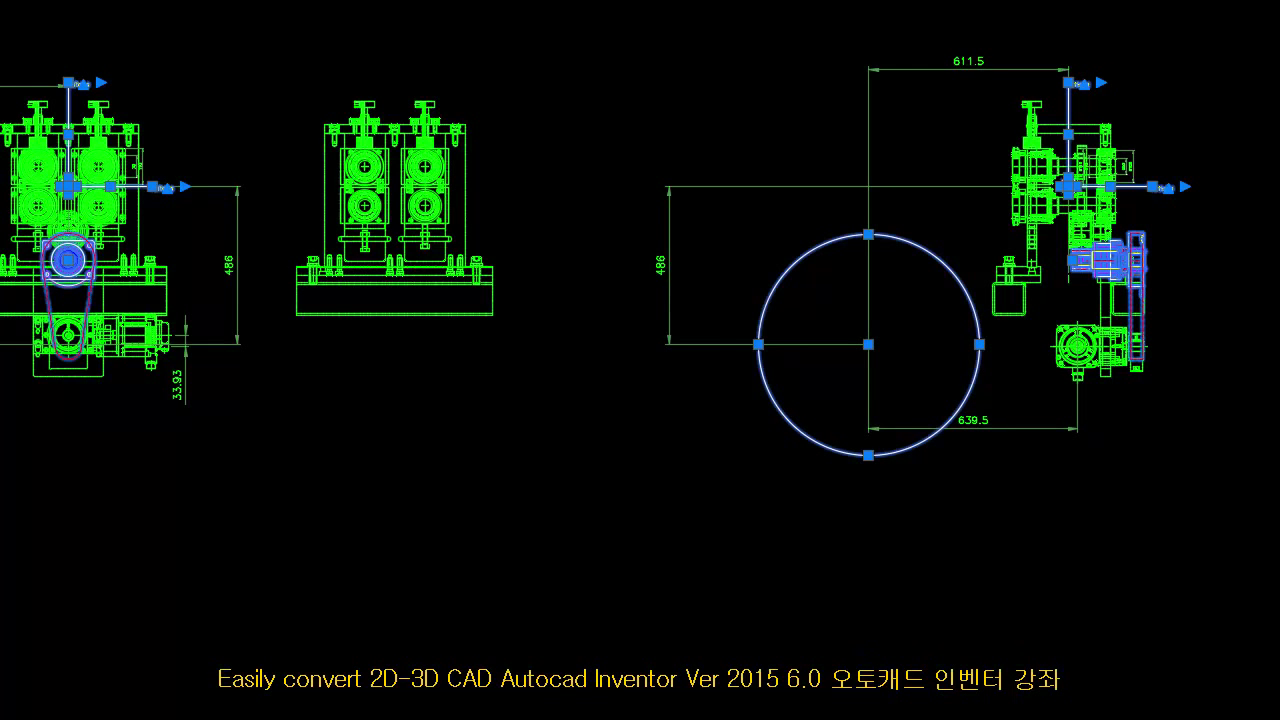
Create a new drawing from the acadiso template.
key(ctrl+n)
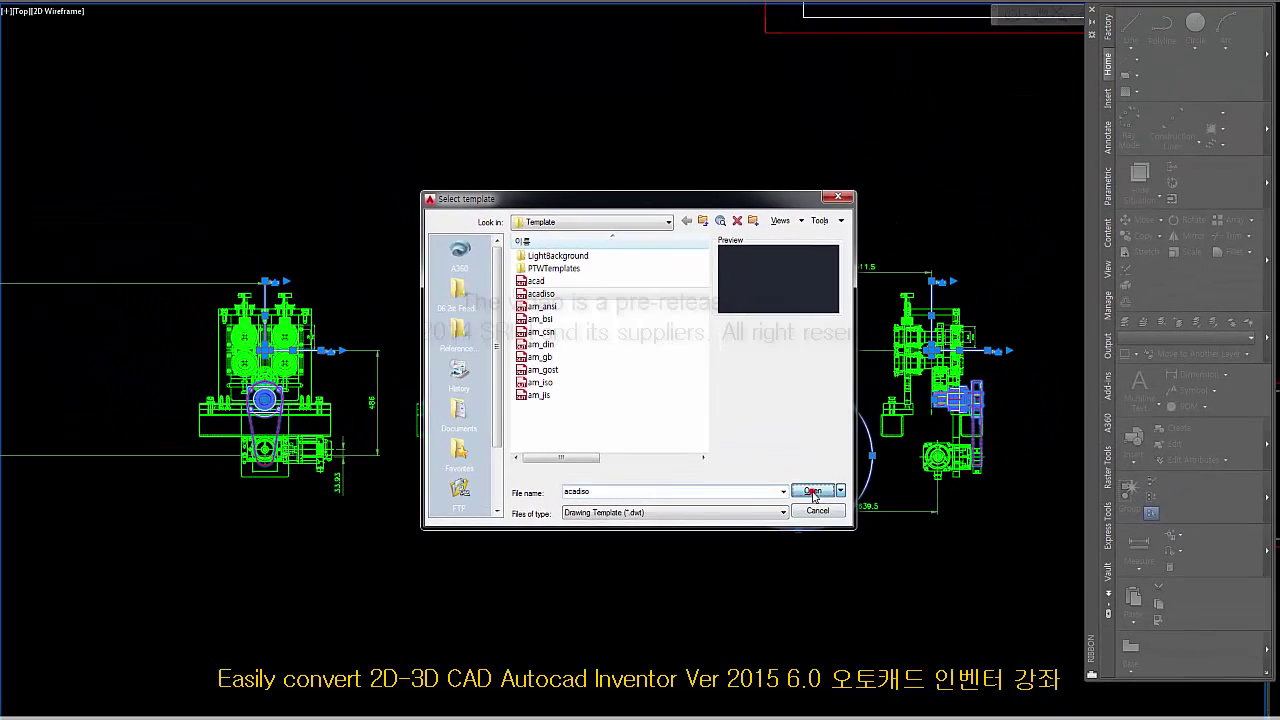
click(889, 397)
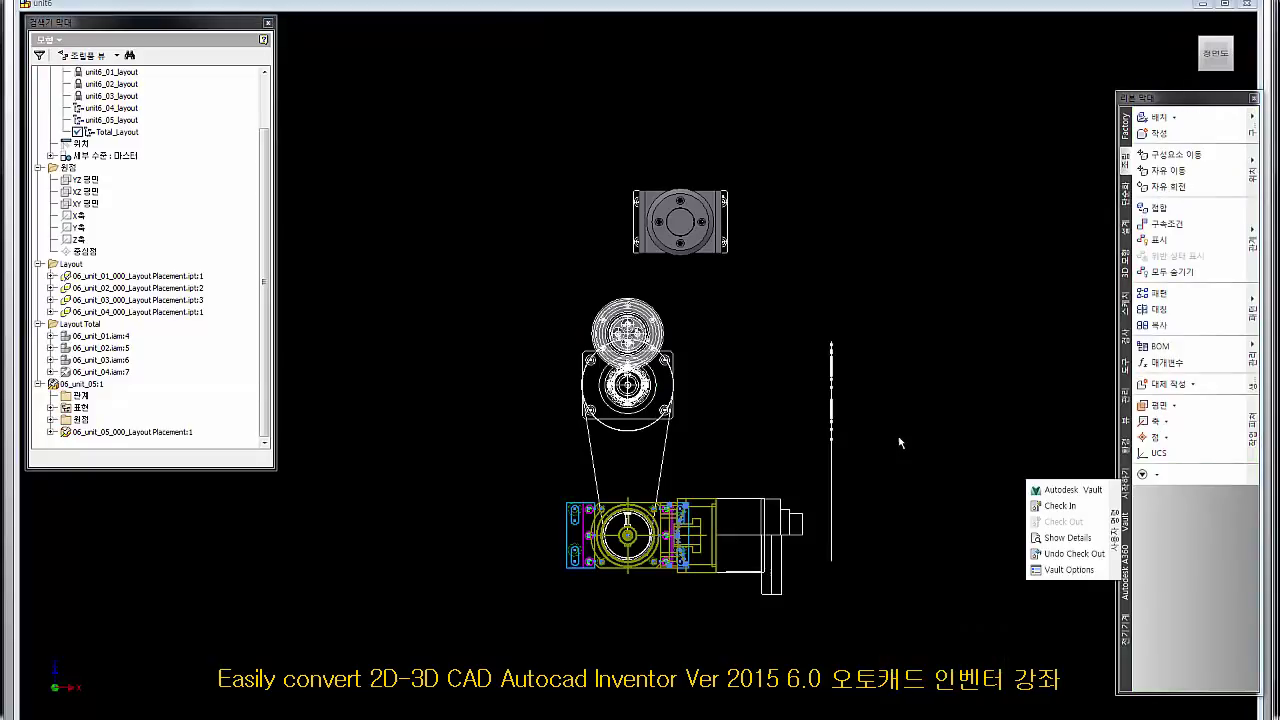
click(899, 438)
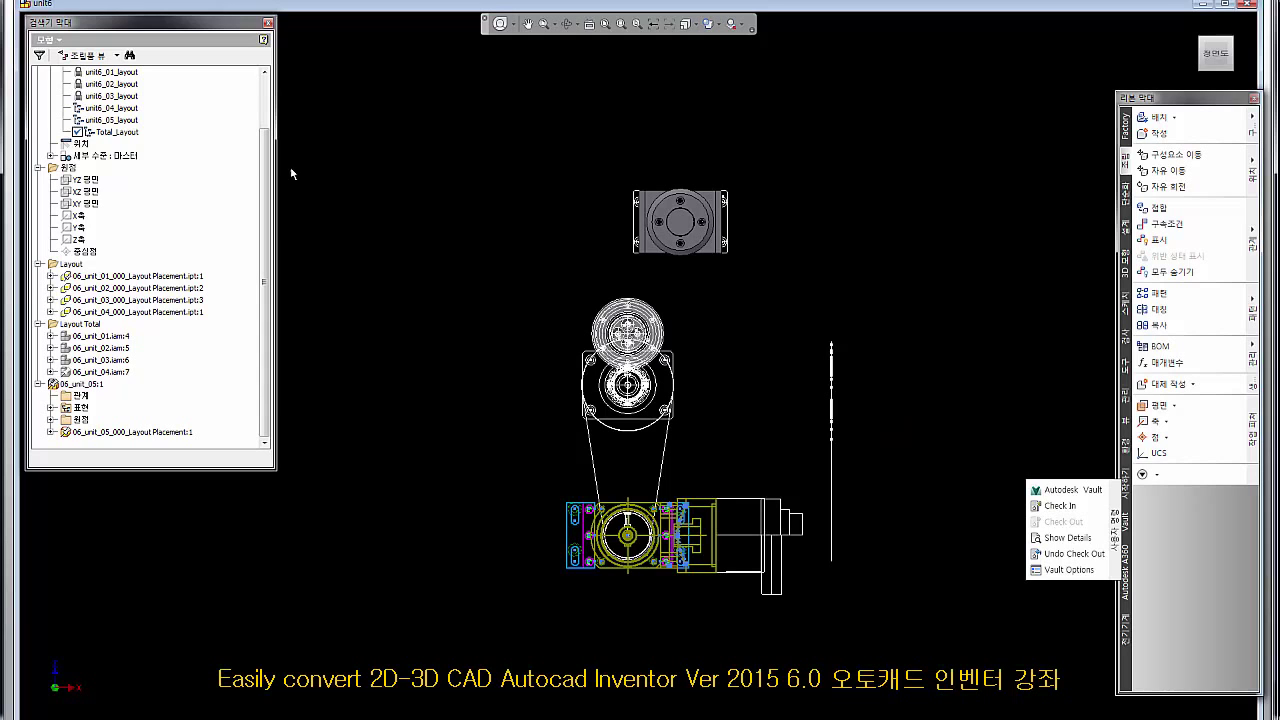
click(52, 276)
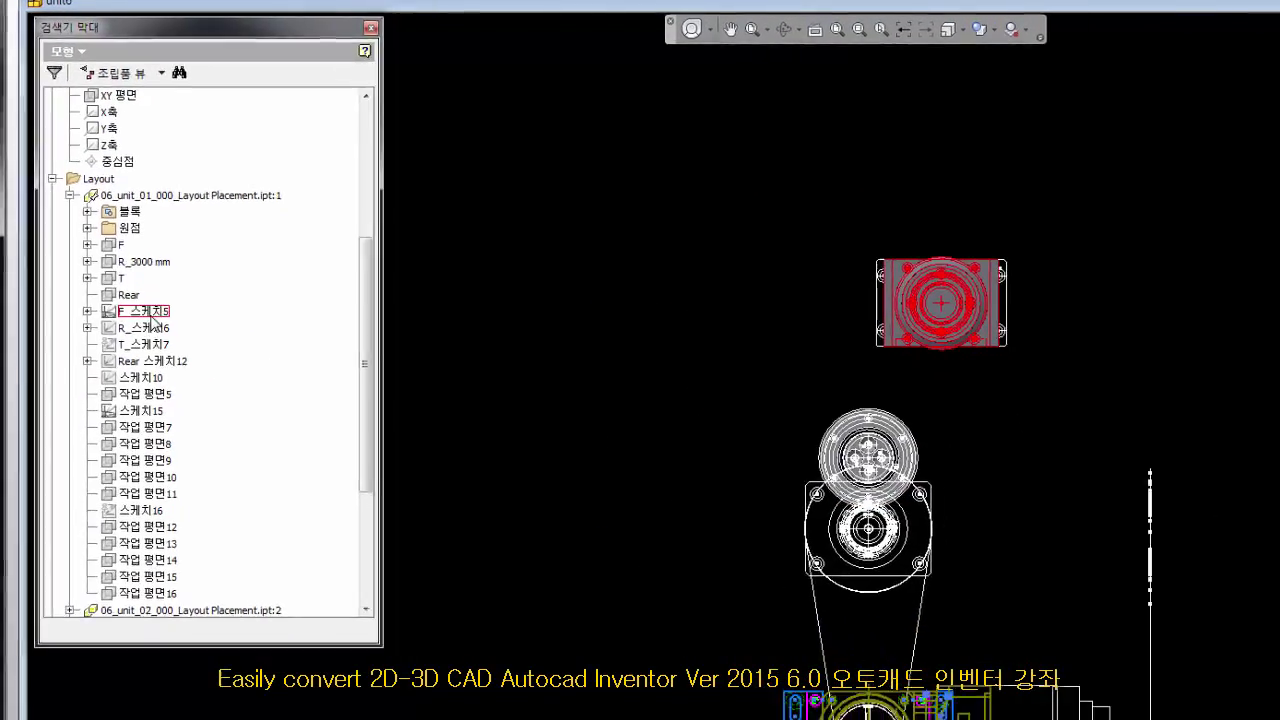
right_click(167, 345)
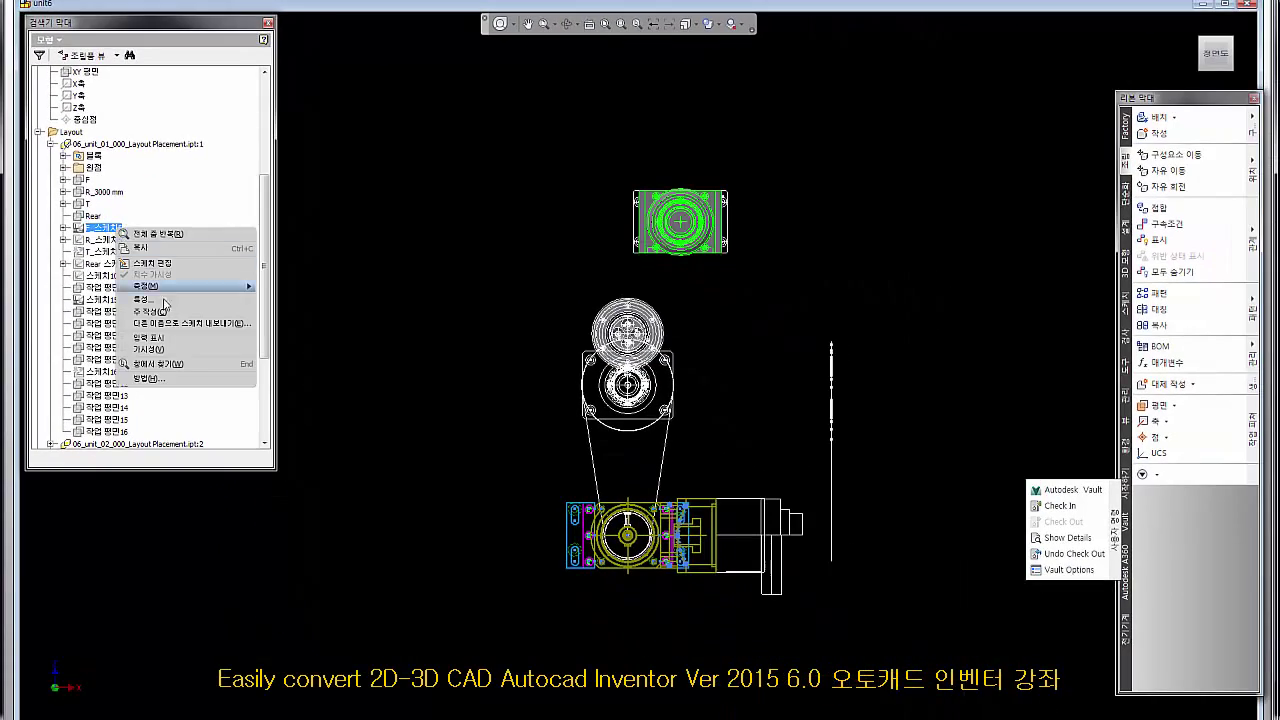
click(160, 349)
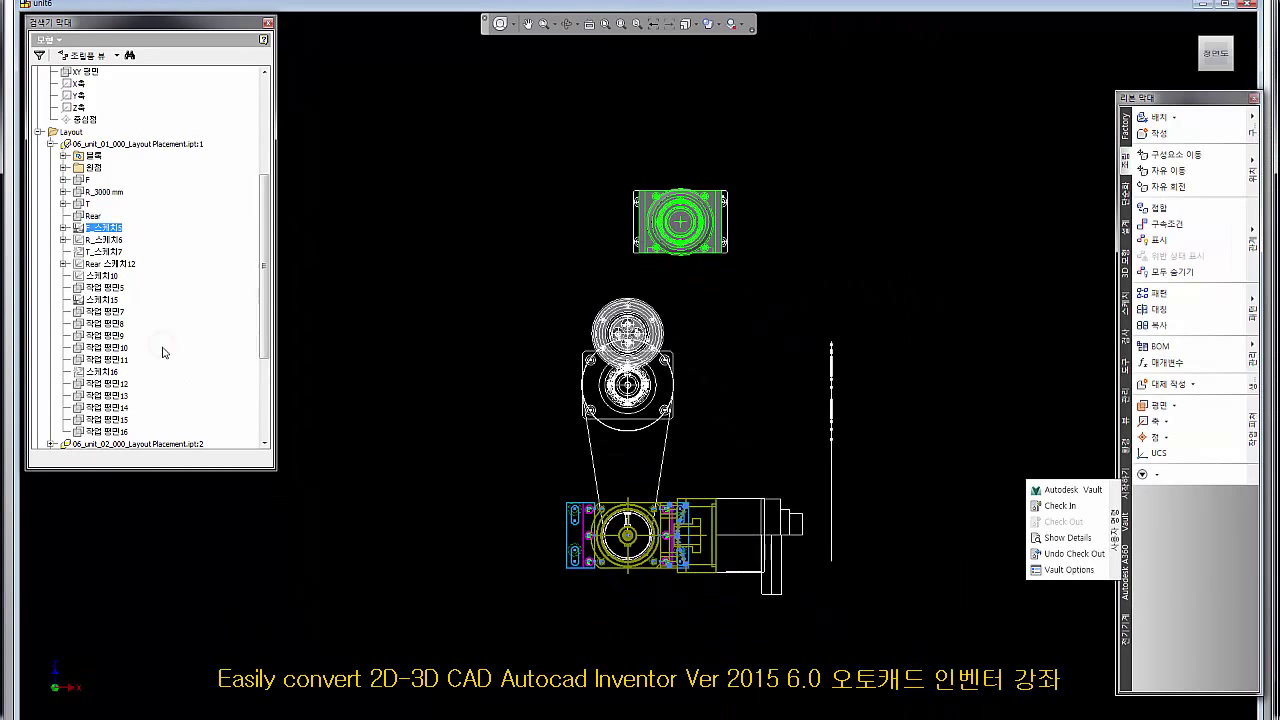
click(51, 145)
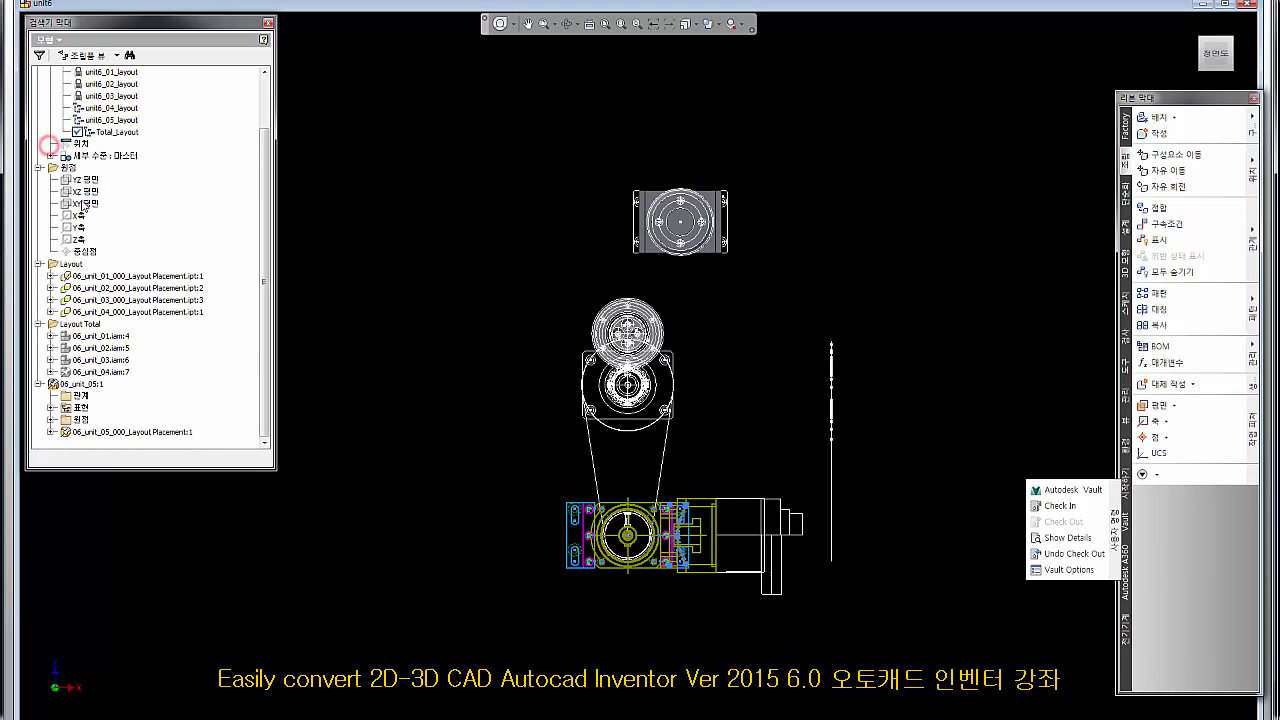
click(51, 288)
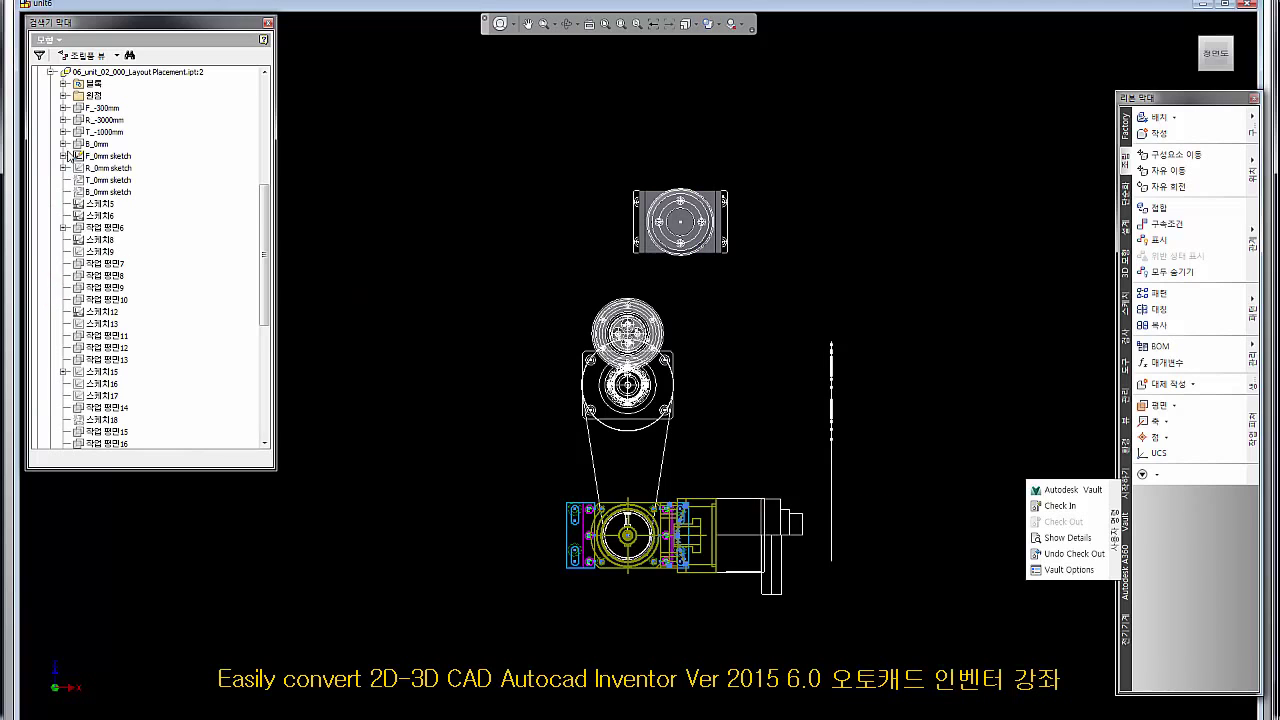
click(50, 73)
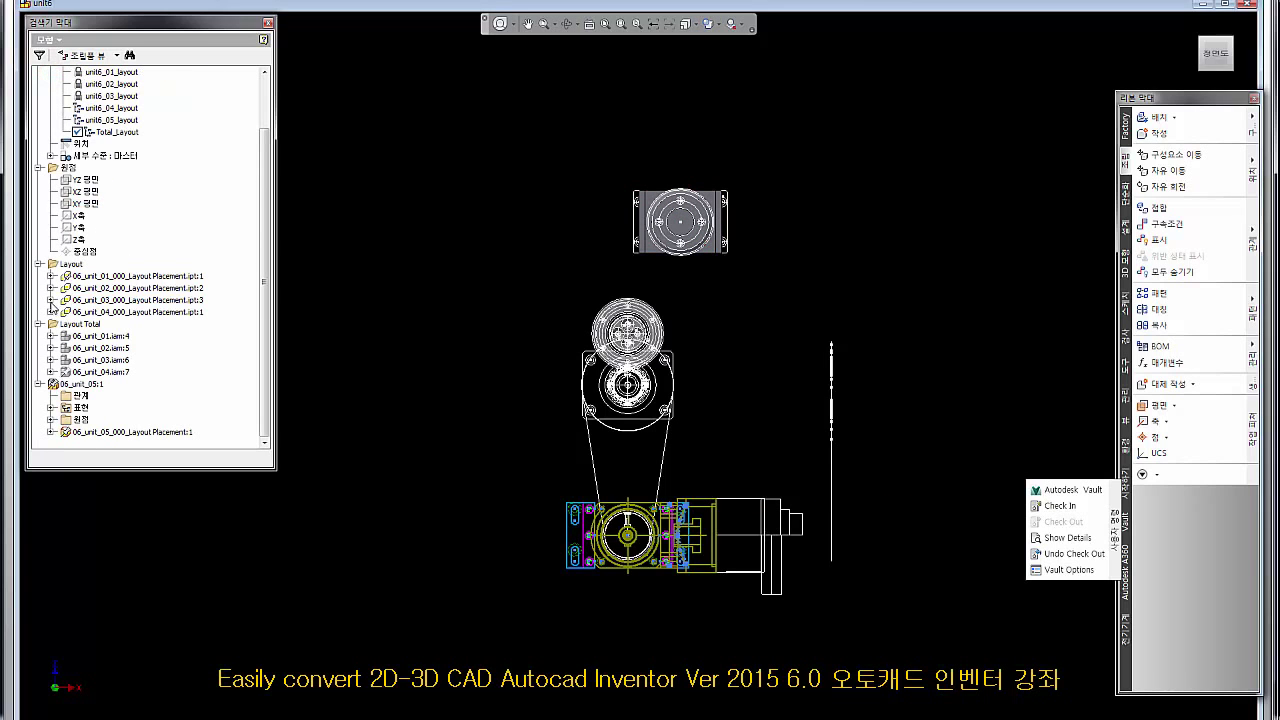
click(51, 300)
click(50, 120)
click(51, 311)
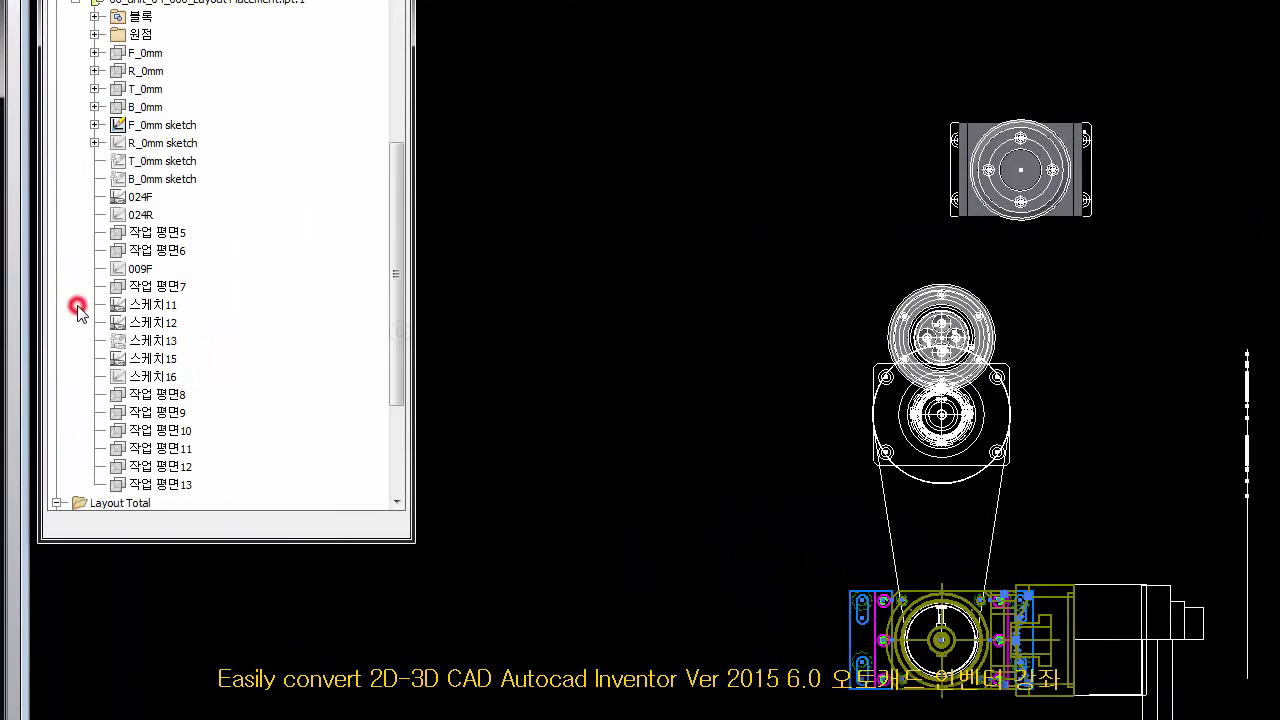
click(77, 2)
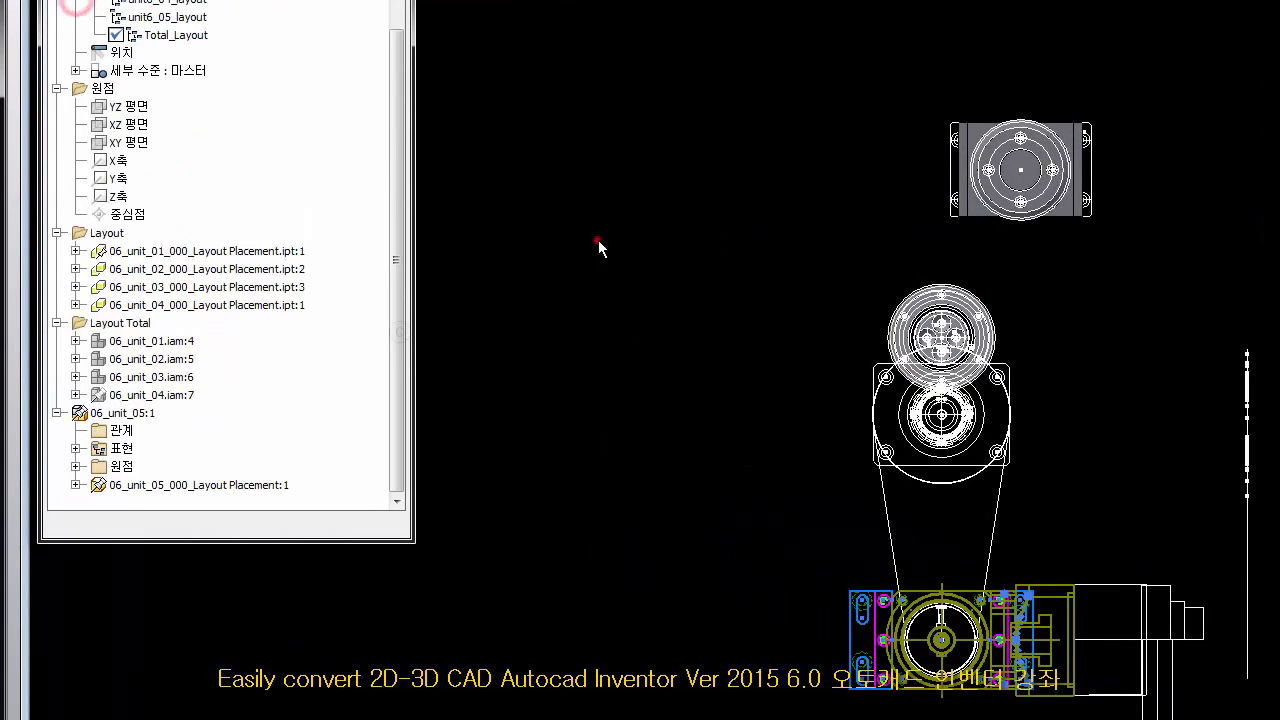
scroll(1040, 615, up, 2)
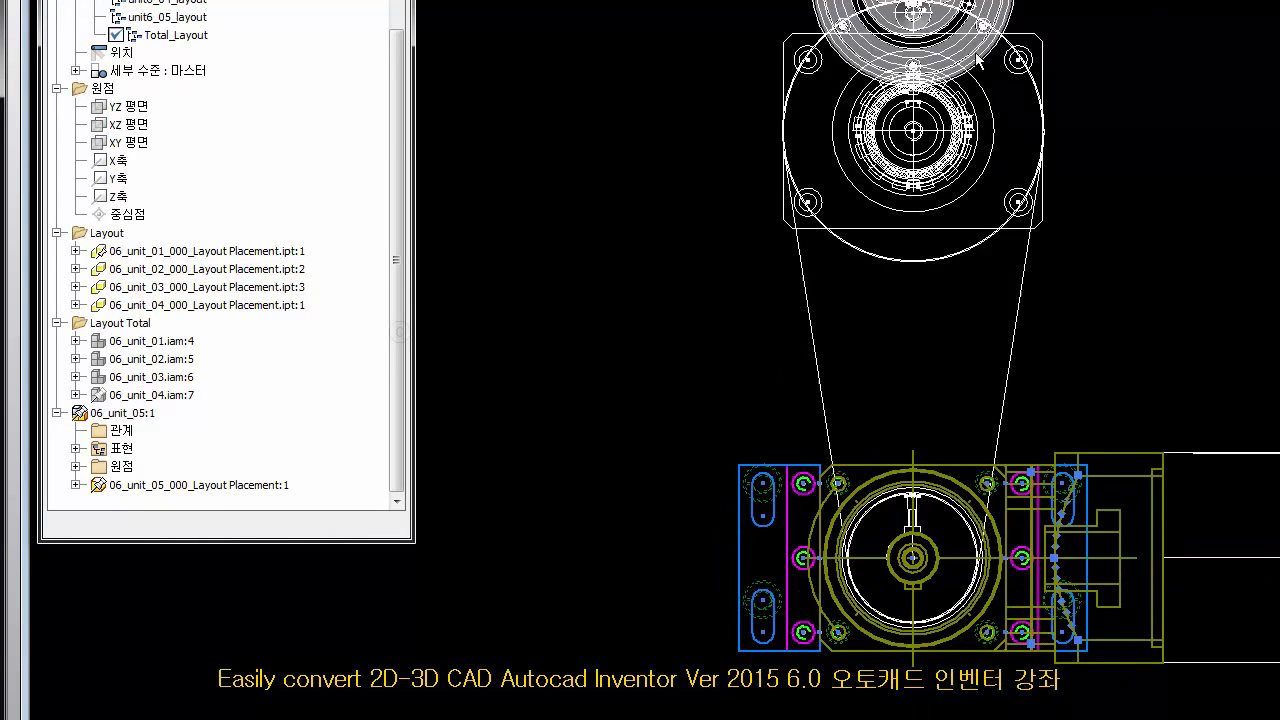
scroll(910, 300, up, 5)
scroll(983, 318, down, 1)
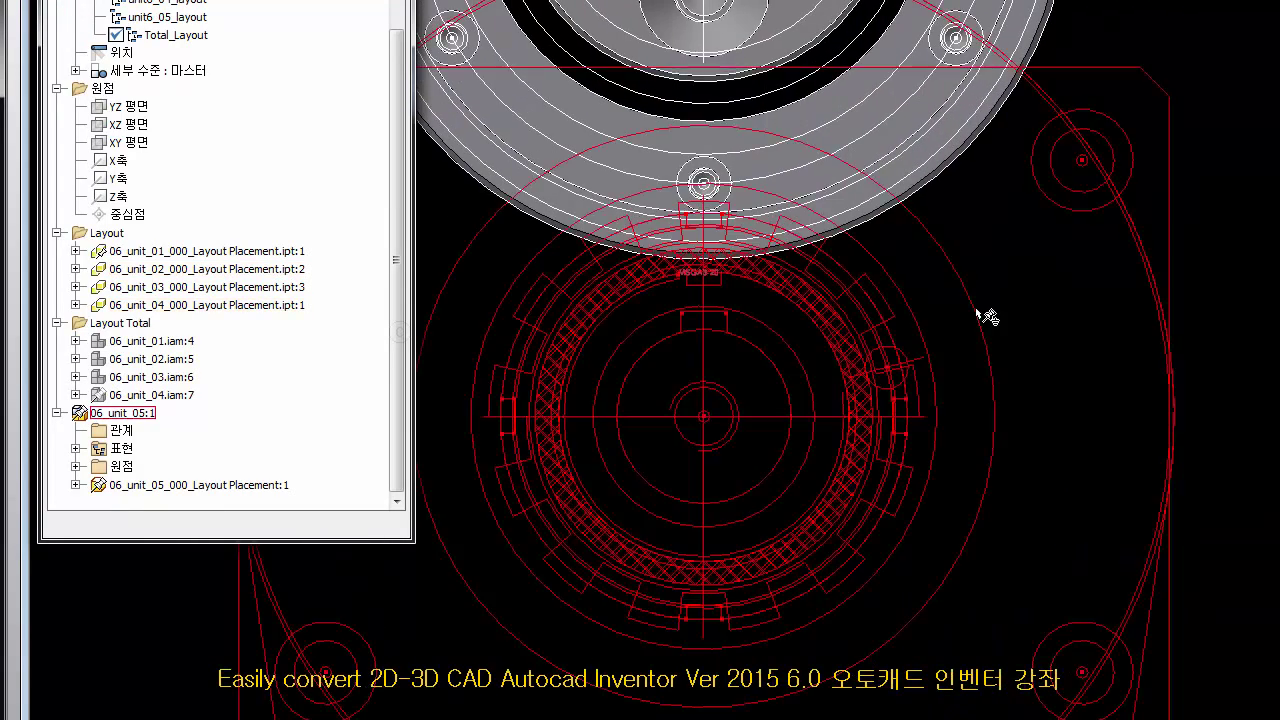
scroll(1082, 278, down, 4)
middle_drag(1095, 312, 1054, 367)
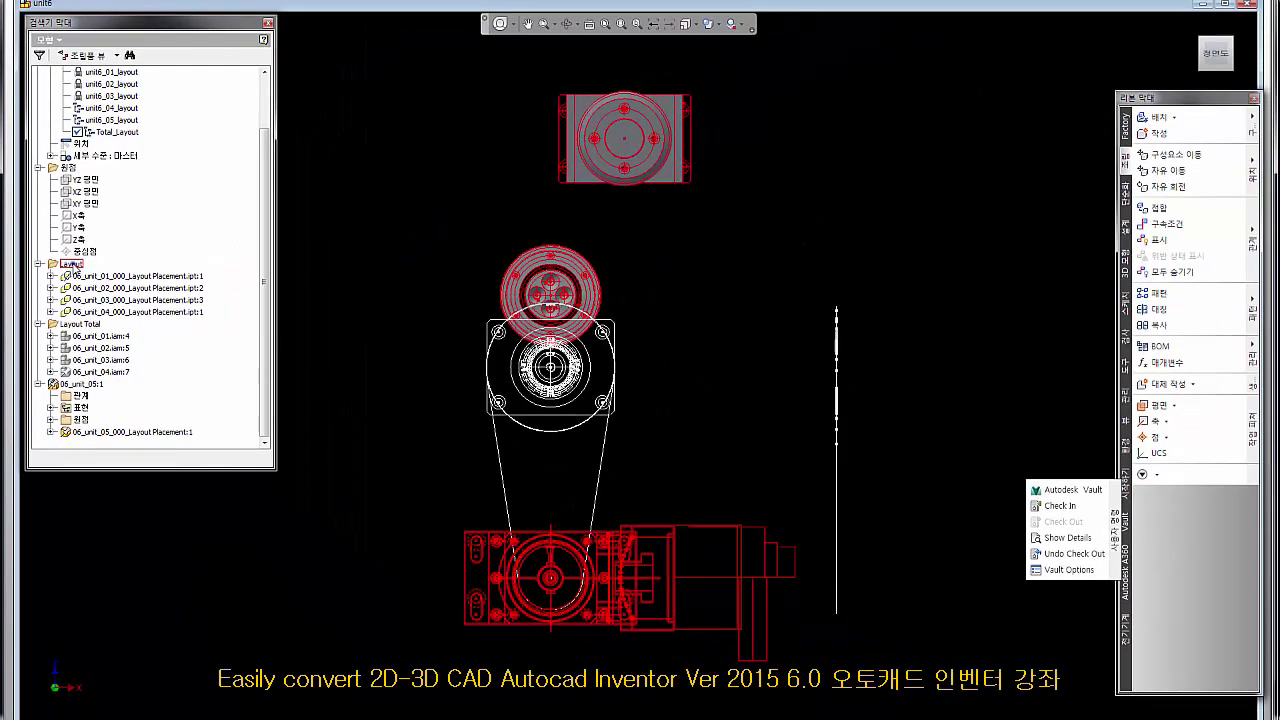
right_click(113, 235)
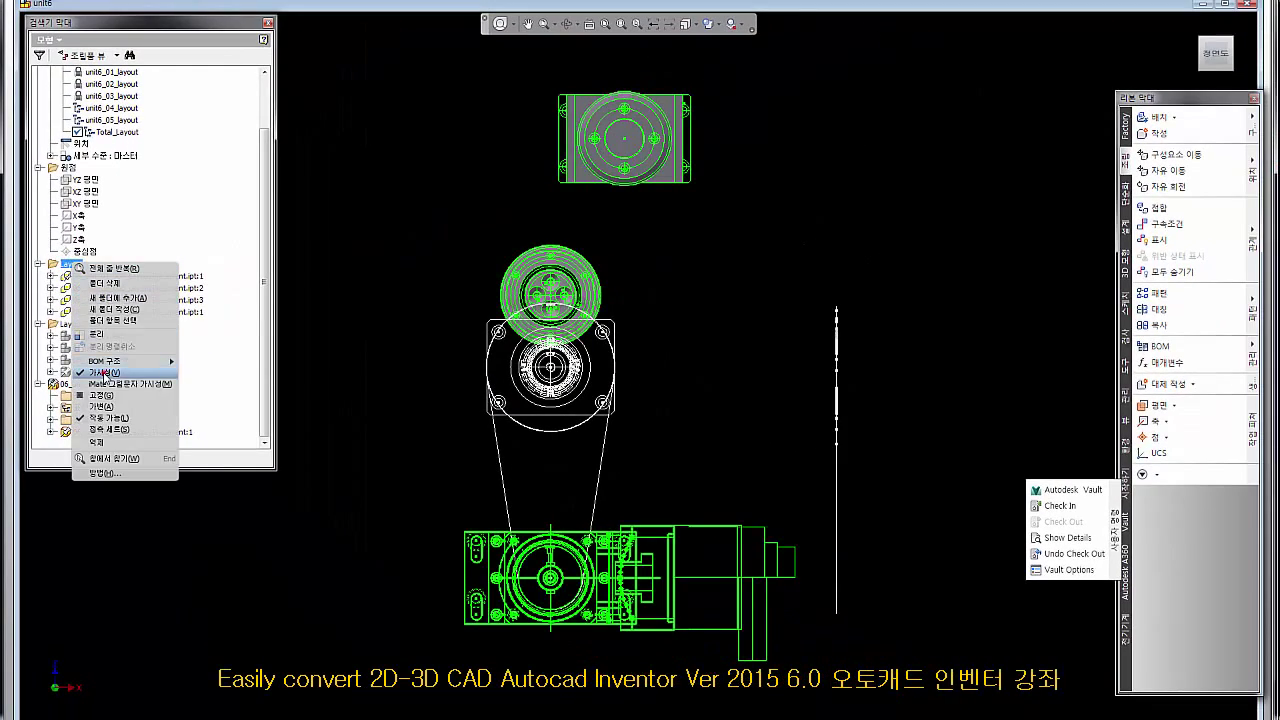
click(104, 373)
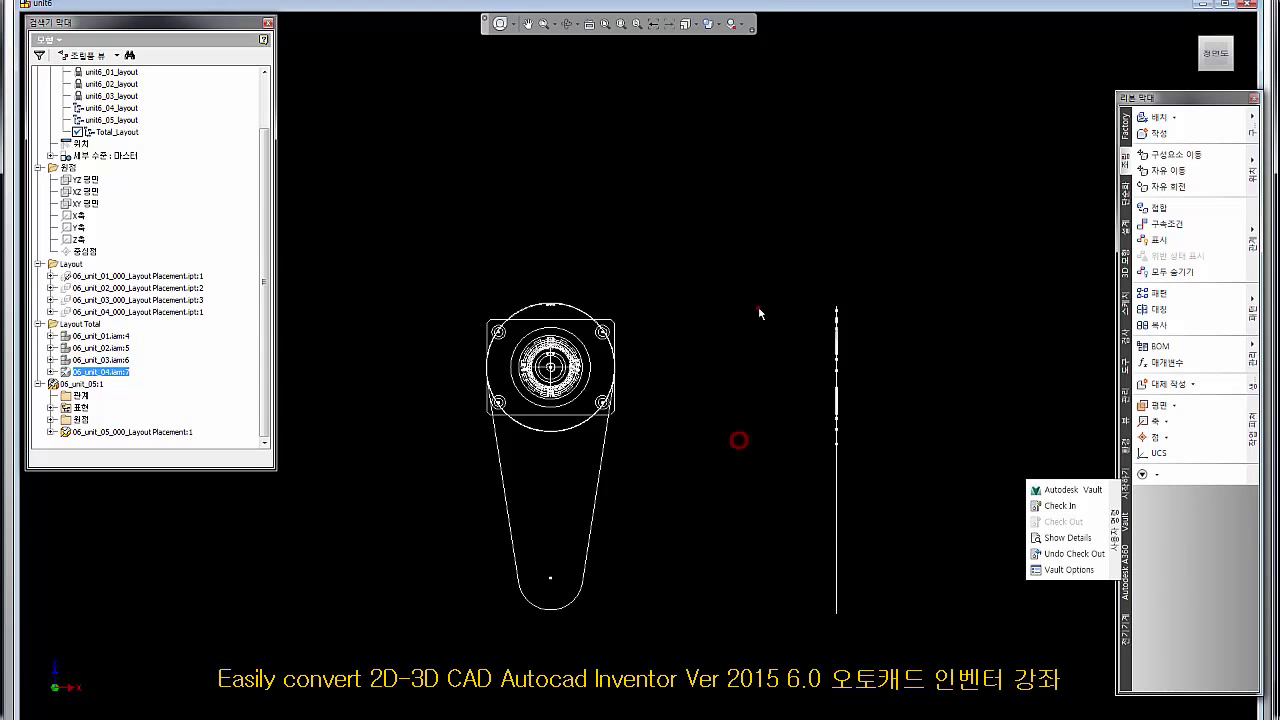
click(1192, 23)
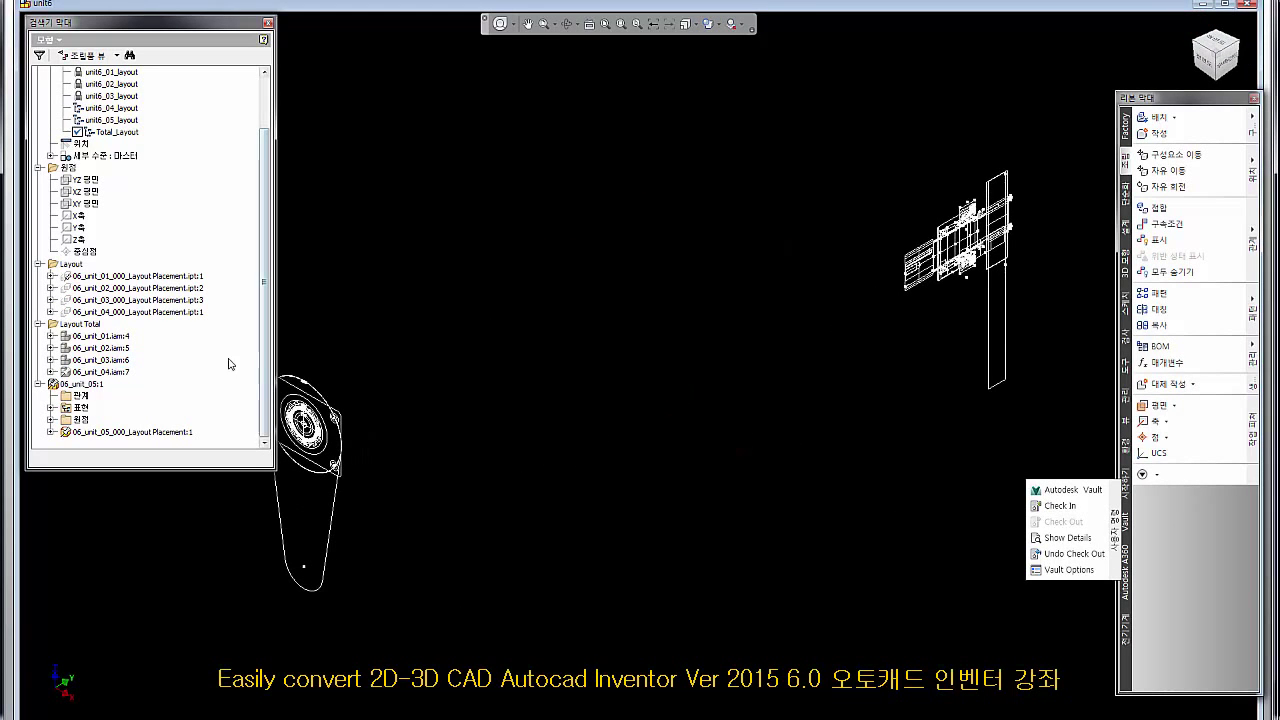
right_click(76, 266)
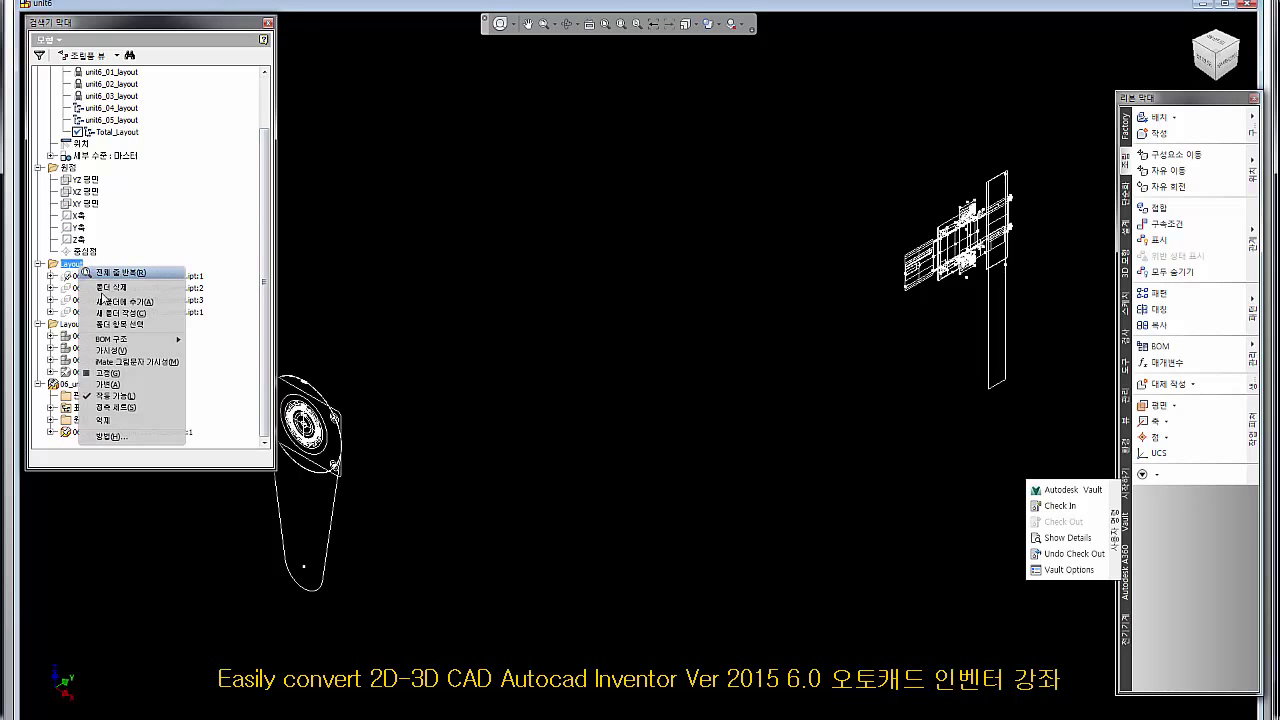
click(116, 351)
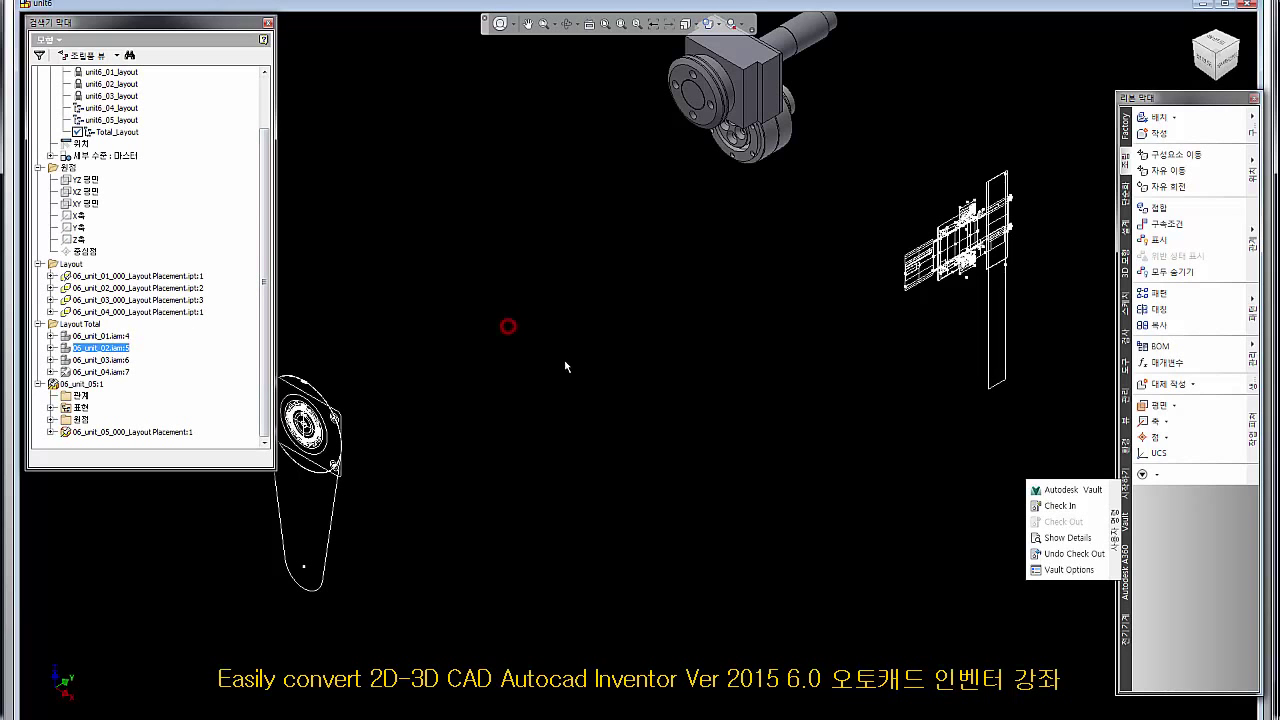
key(Home)
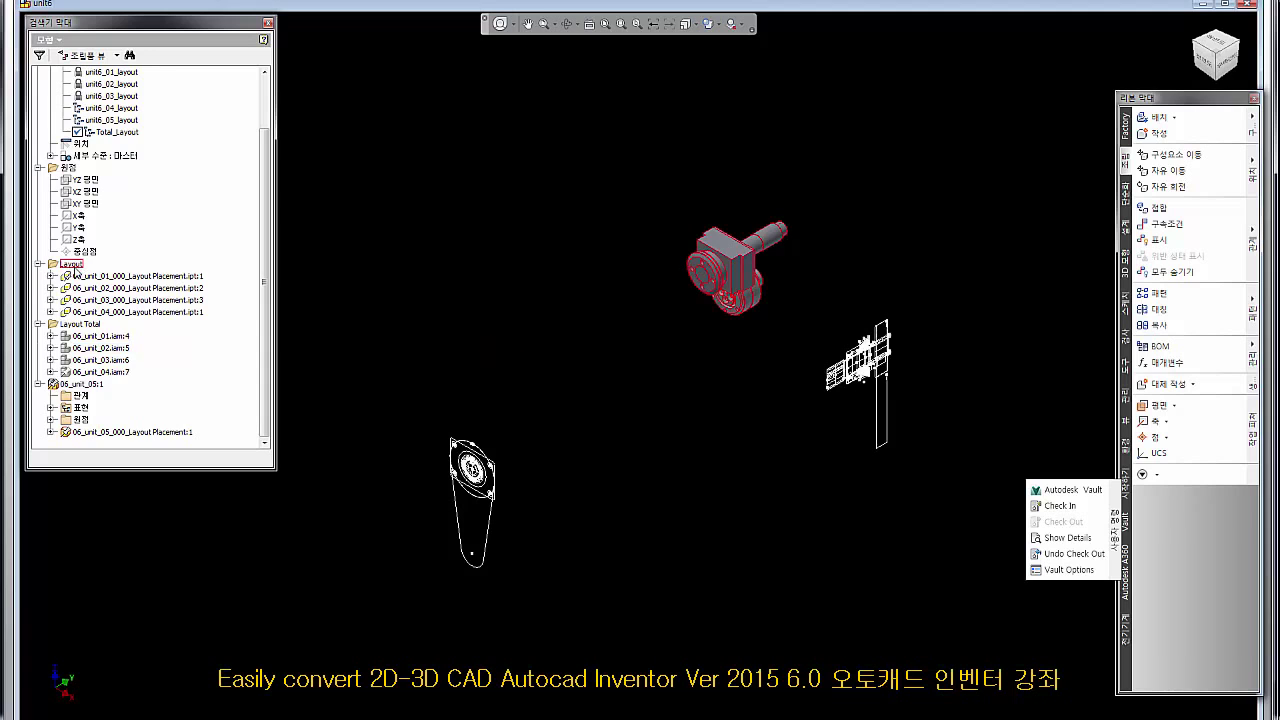
click(51, 276)
click(38, 132)
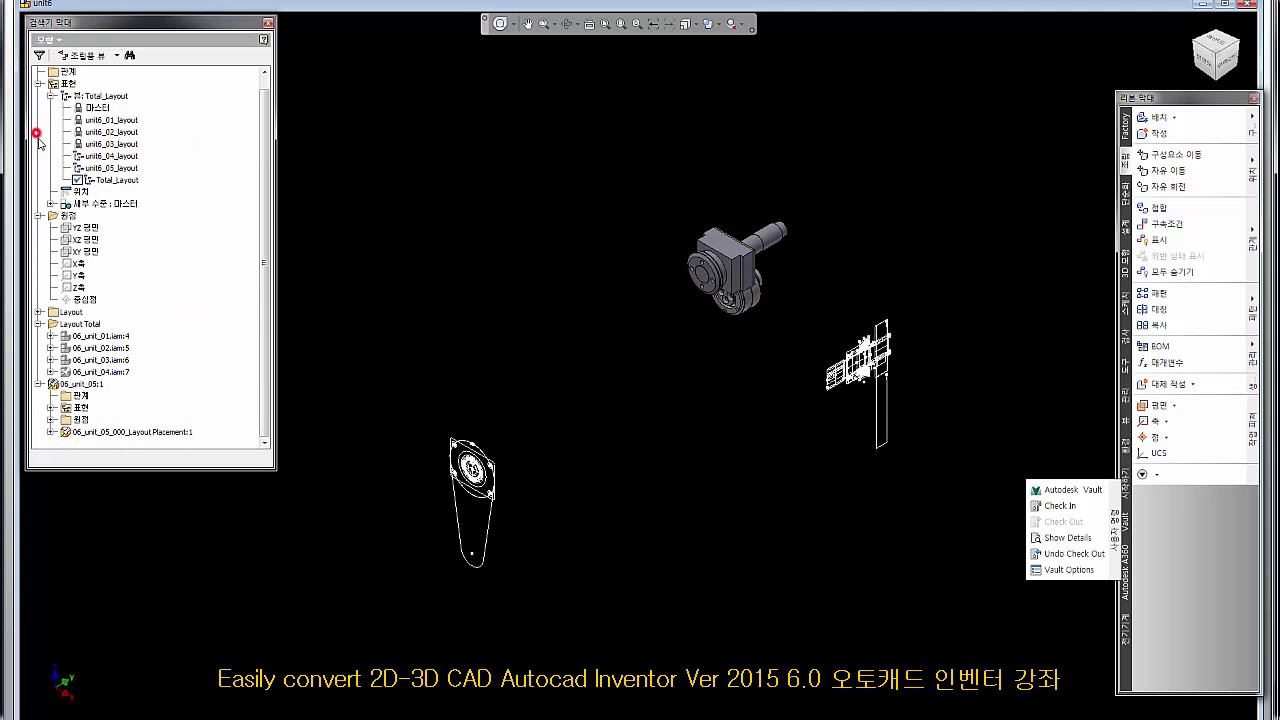
middle_drag(996, 367, 970, 403)
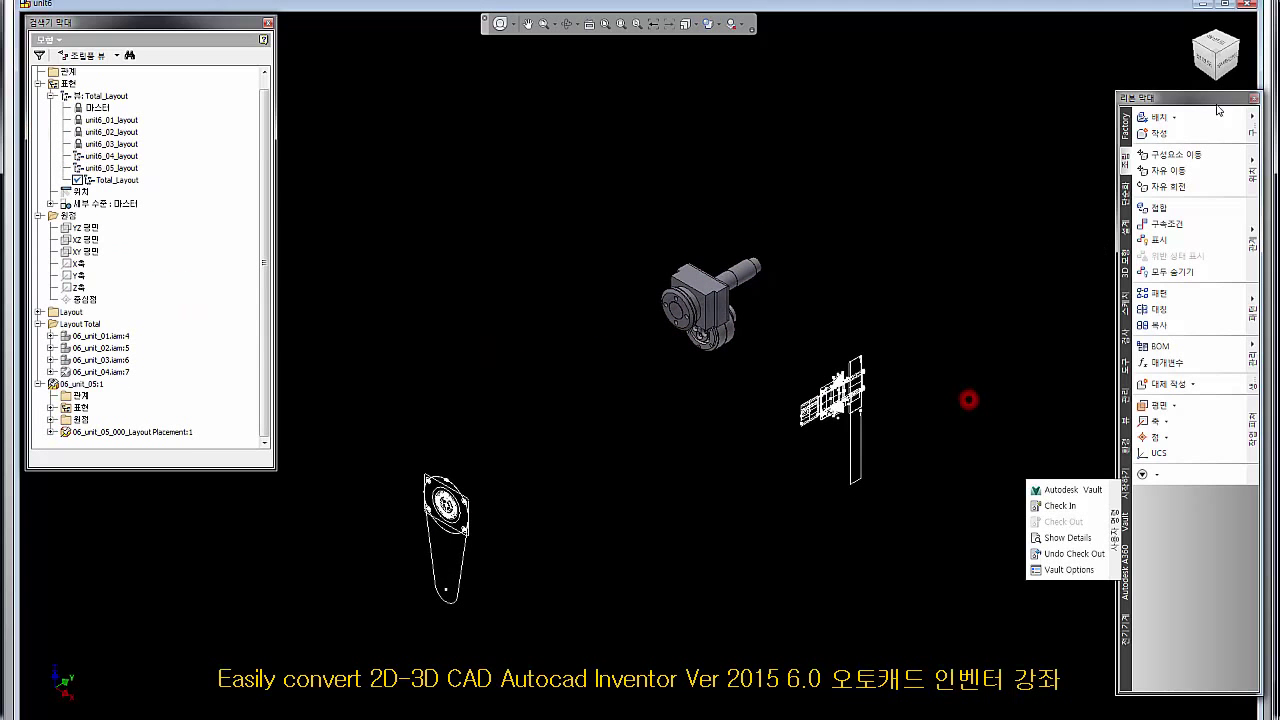
click(1228, 60)
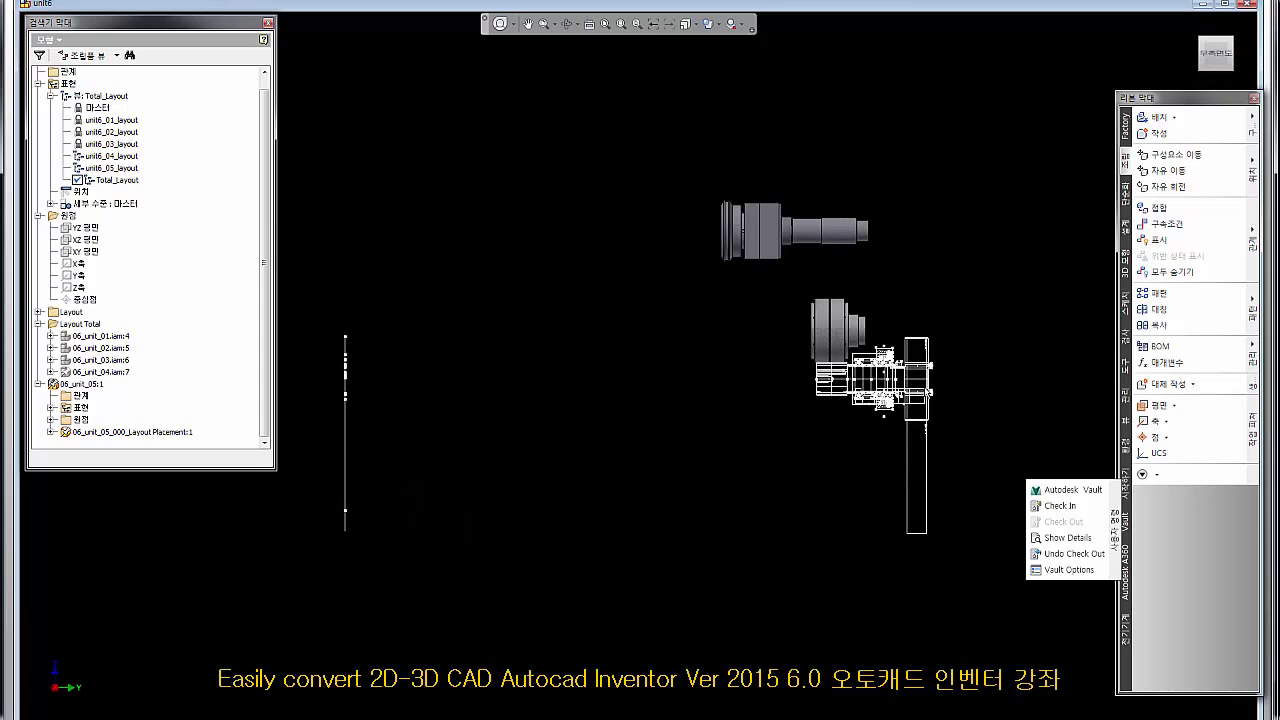
scroll(849, 362, down, 5)
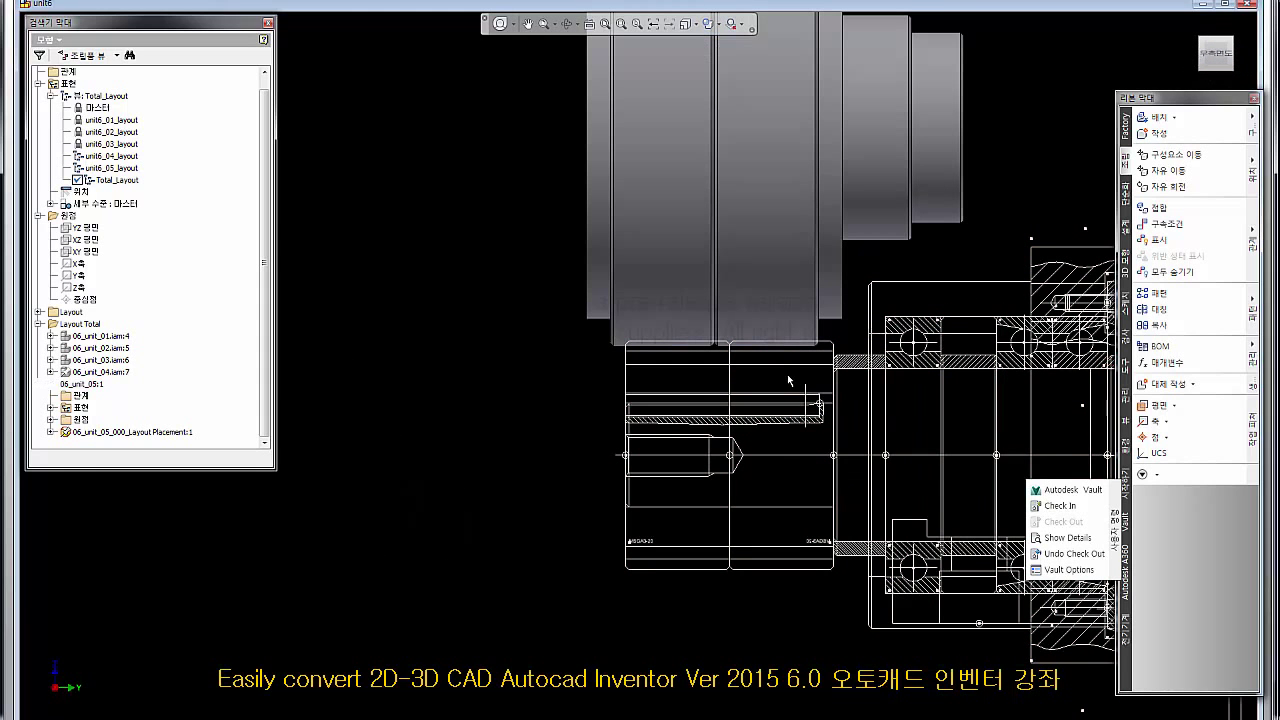
scroll(762, 390, up, 5)
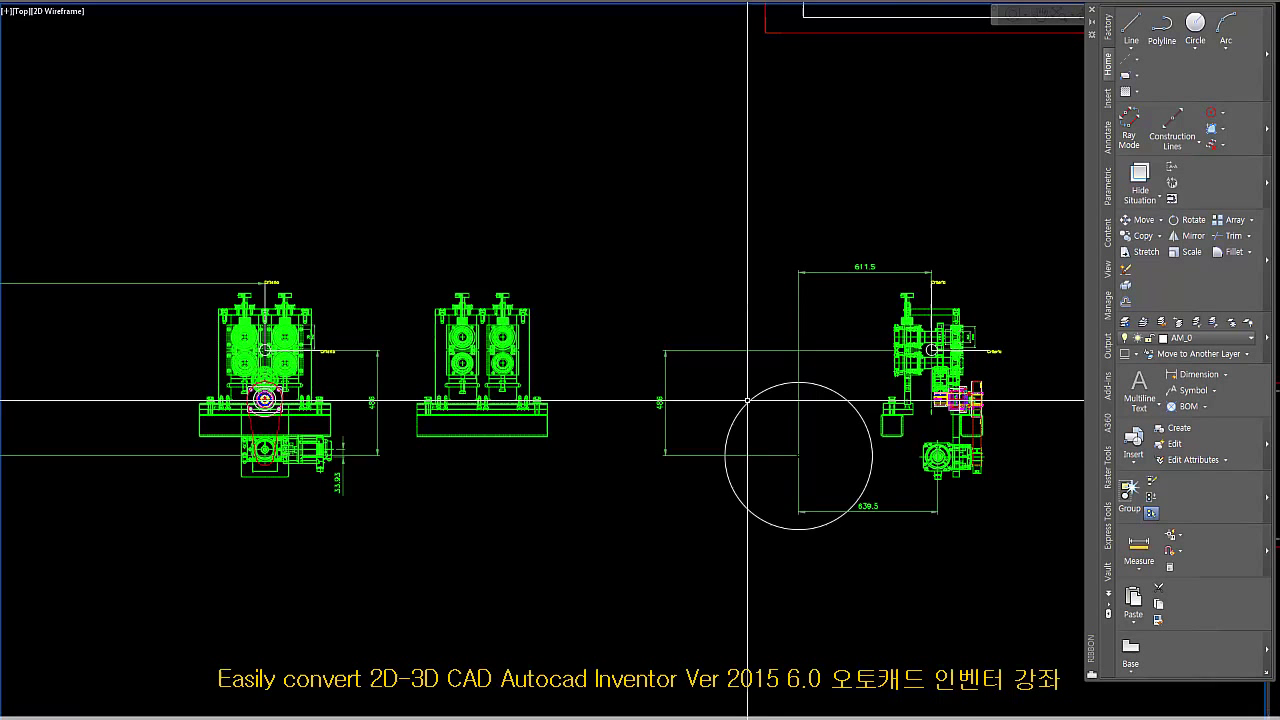
Navigate to the large white circle, select it, then clear the selection.
scroll(918, 377, up, 8)
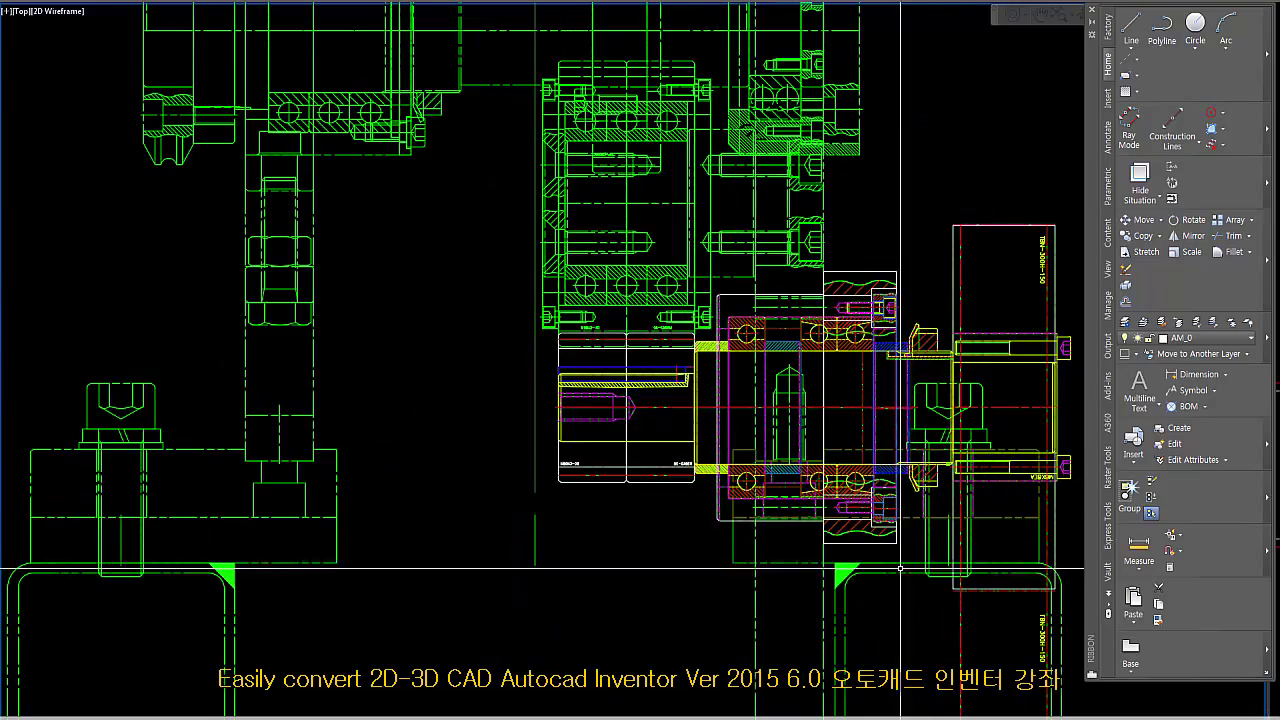
scroll(690, 404, down, 10)
middle_drag(669, 586, 863, 326)
scroll(863, 326, down, 6)
scroll(849, 313, up, 8)
scroll(849, 313, up, 2)
middle_drag(682, 542, 663, 520)
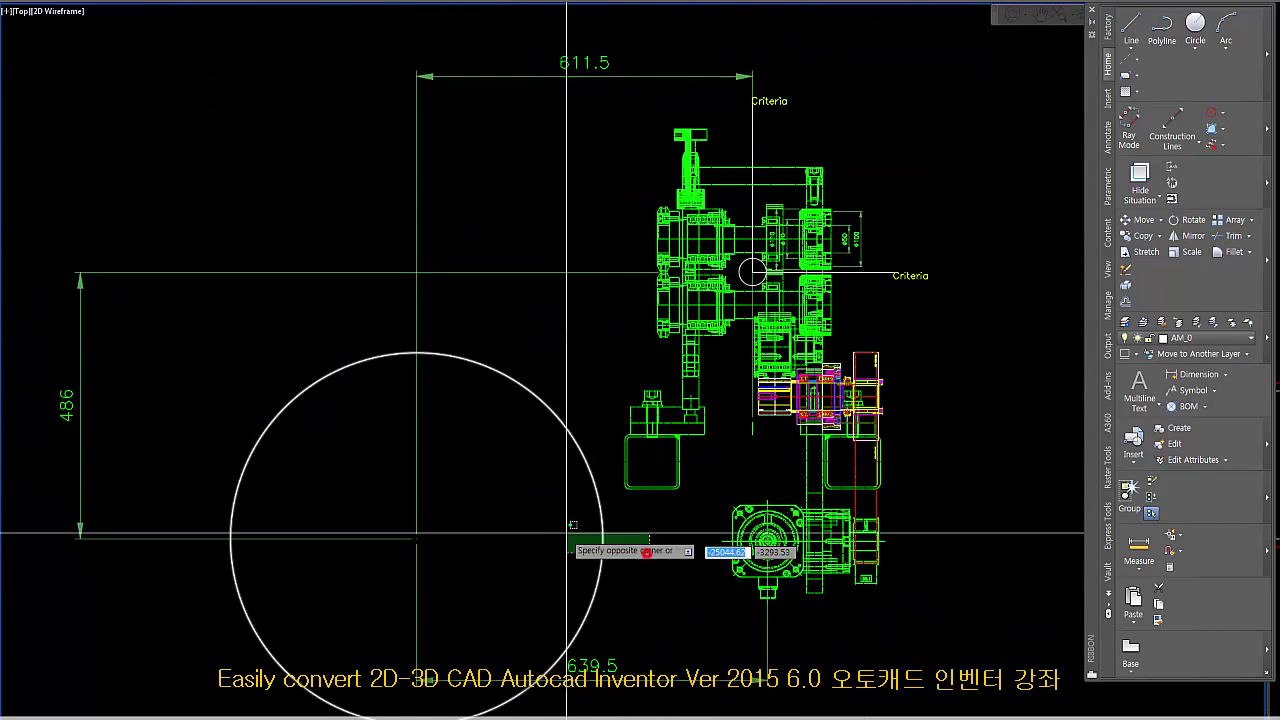
click(602, 533)
key(Escape)
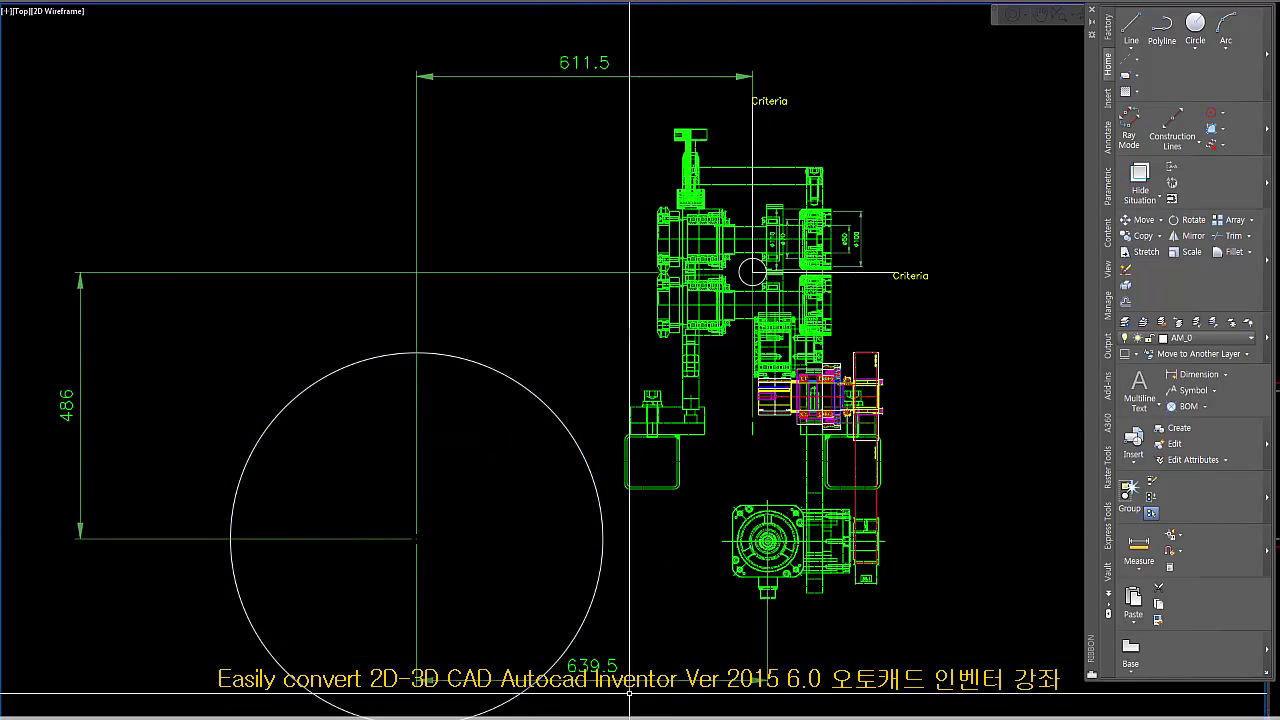
Select the coloured part beside the green assembly and bring the right-hand assembly into view.
scroll(815, 350, up, 4)
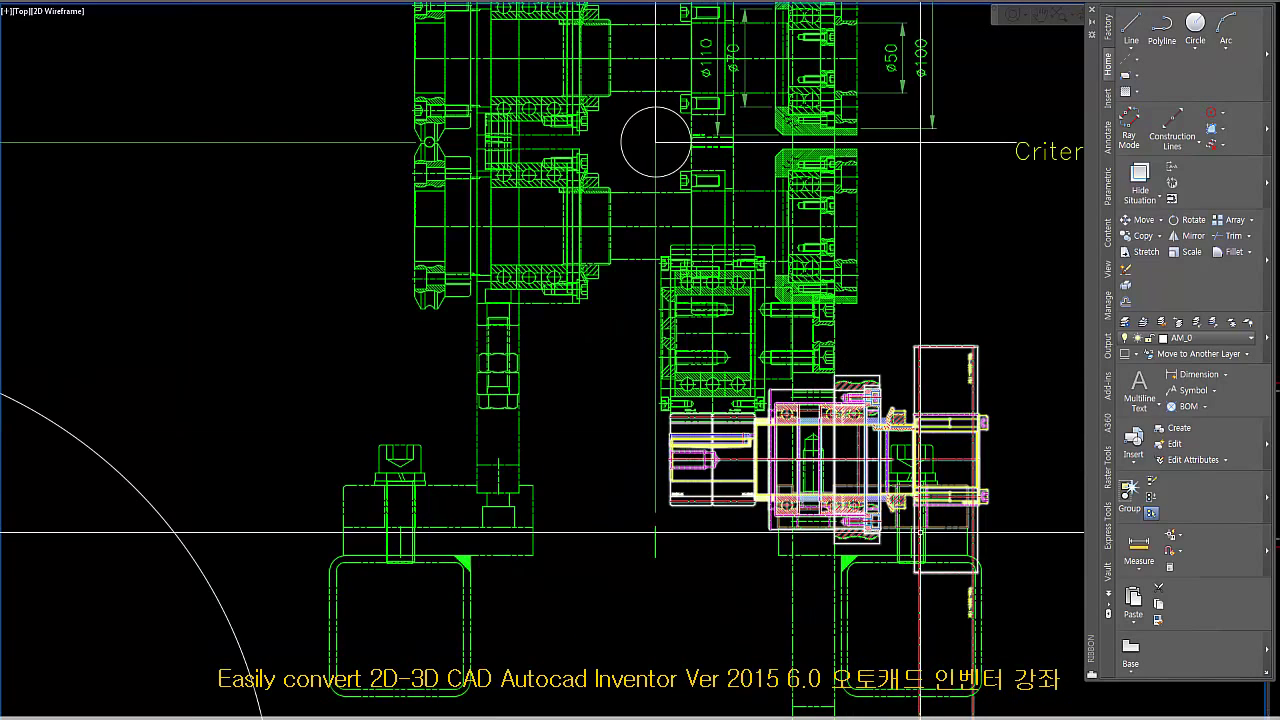
scroll(780, 458, up, 2)
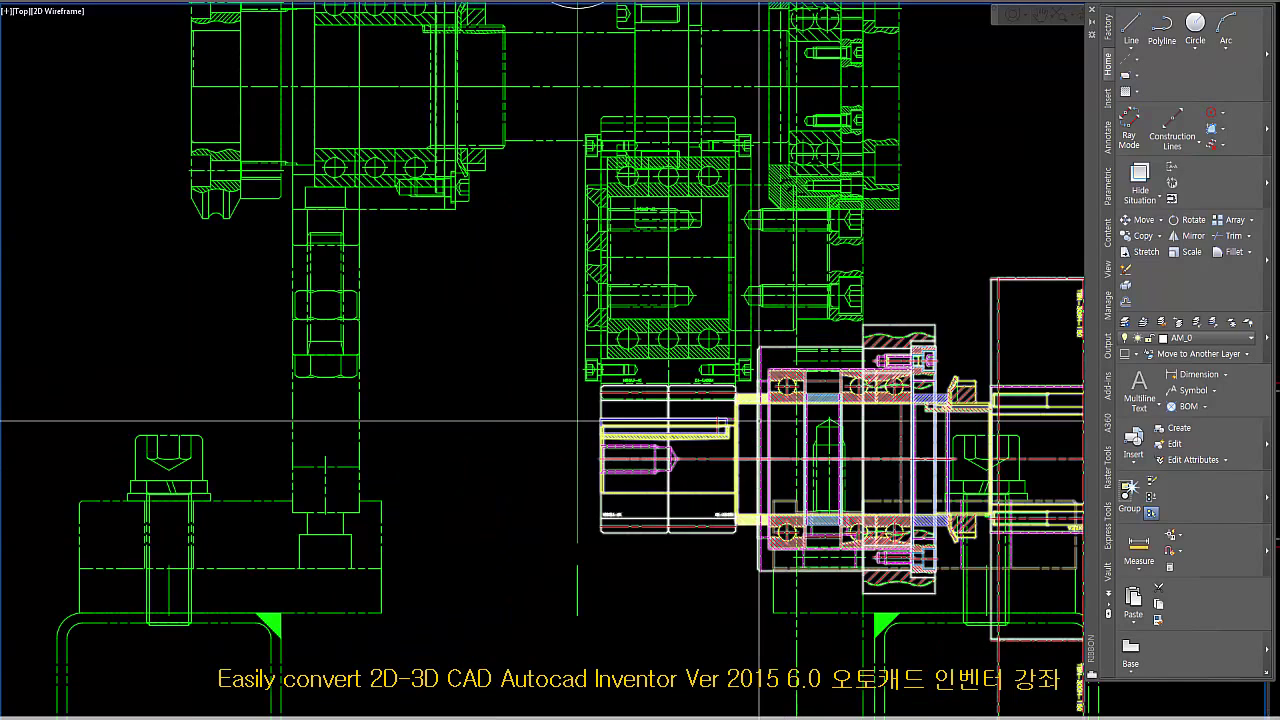
scroll(762, 424, down, 5)
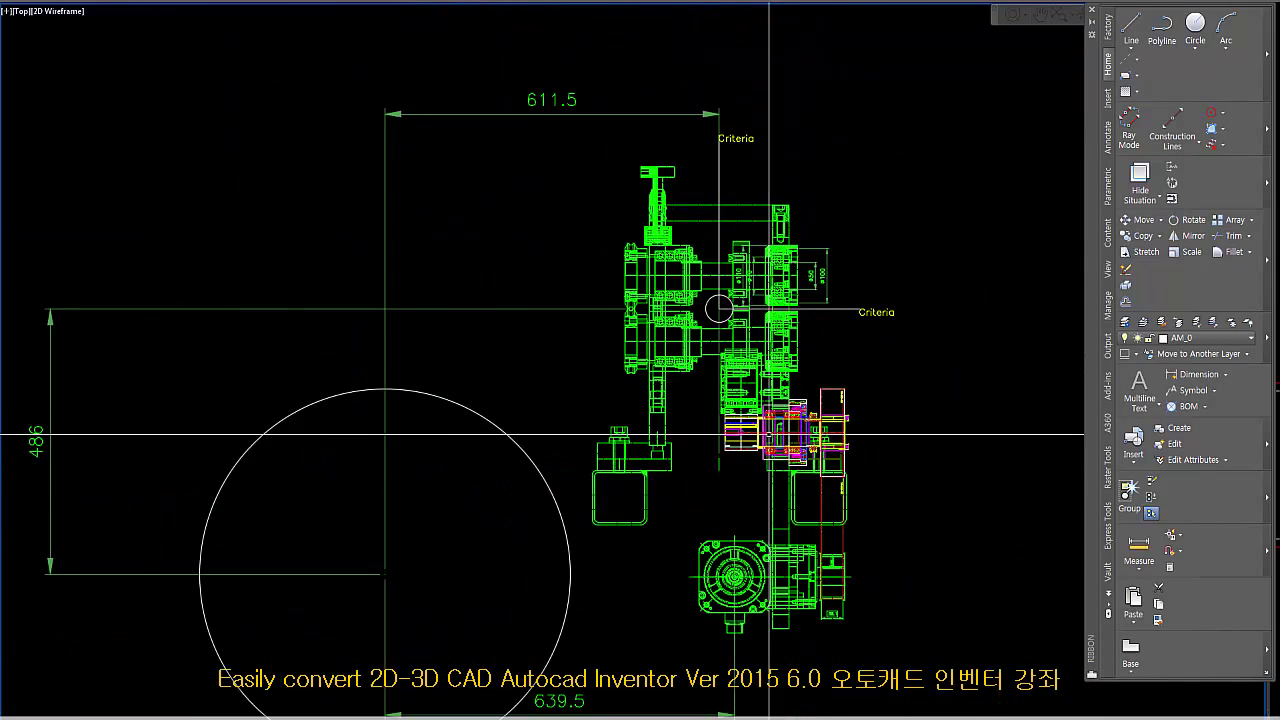
scroll(776, 440, up, 1)
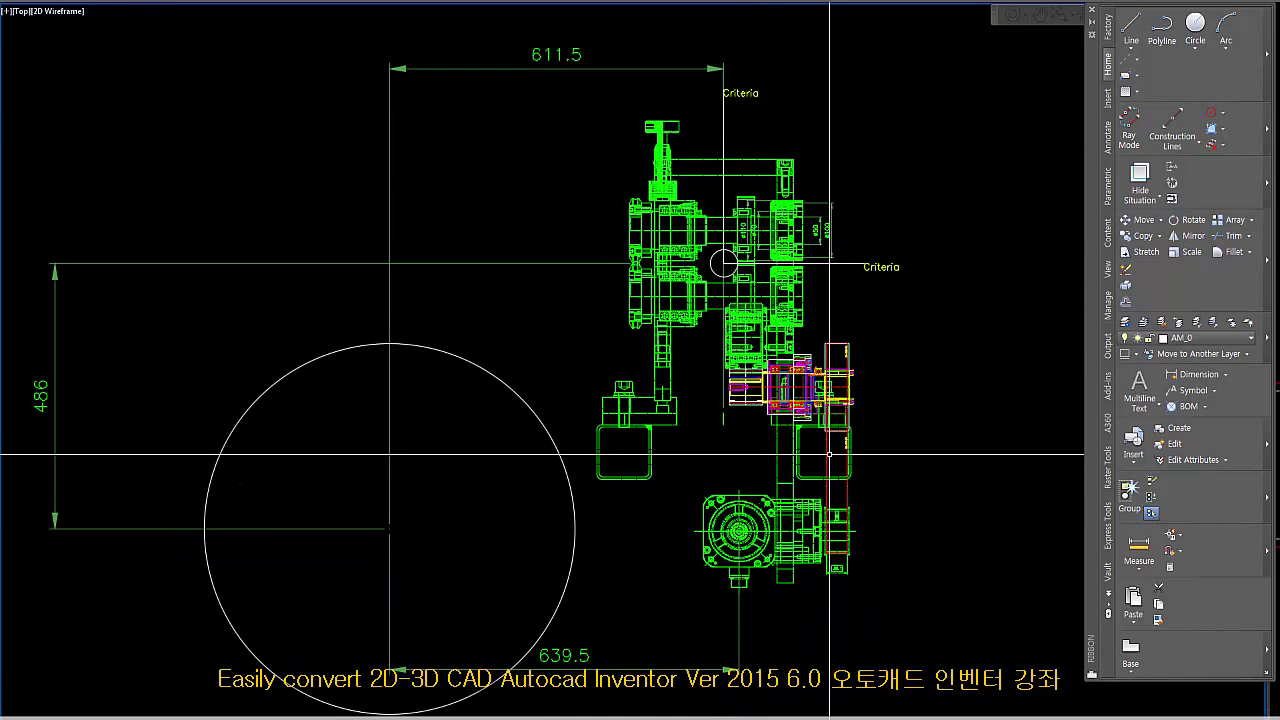
click(735, 377)
scroll(745, 463, down, 6)
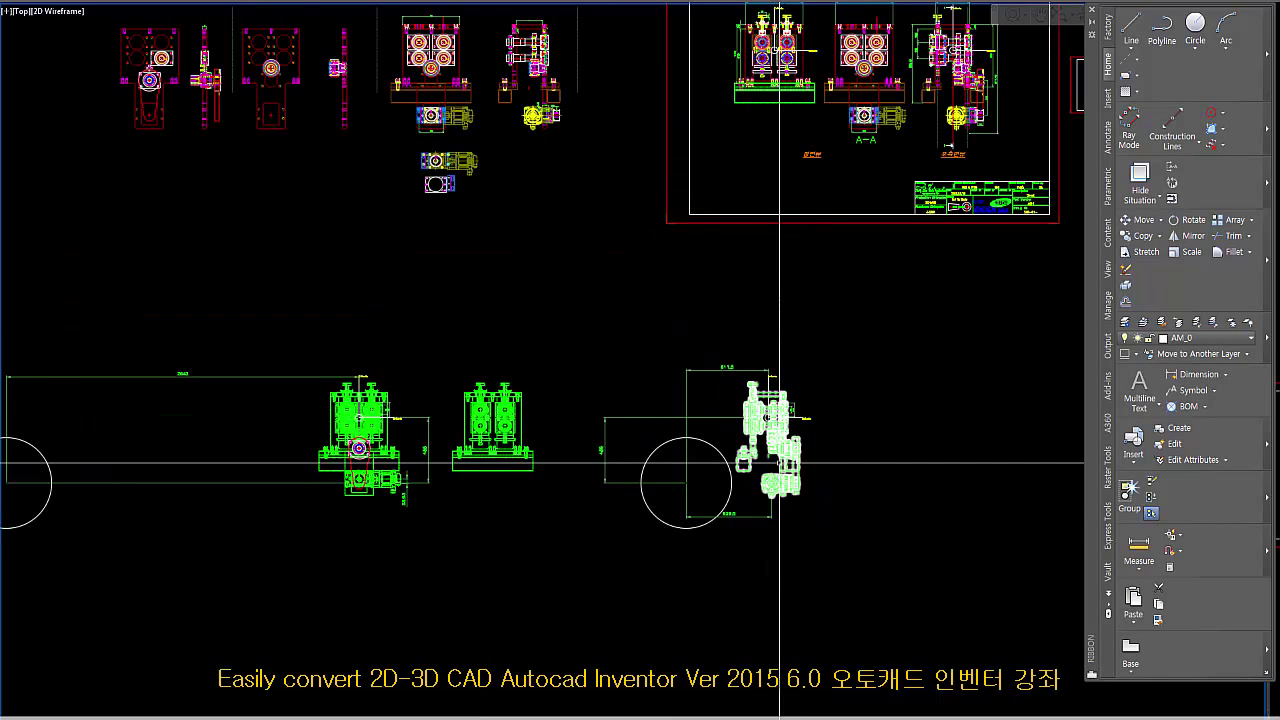
scroll(535, 400, up, 10)
scroll(550, 315, down, 3)
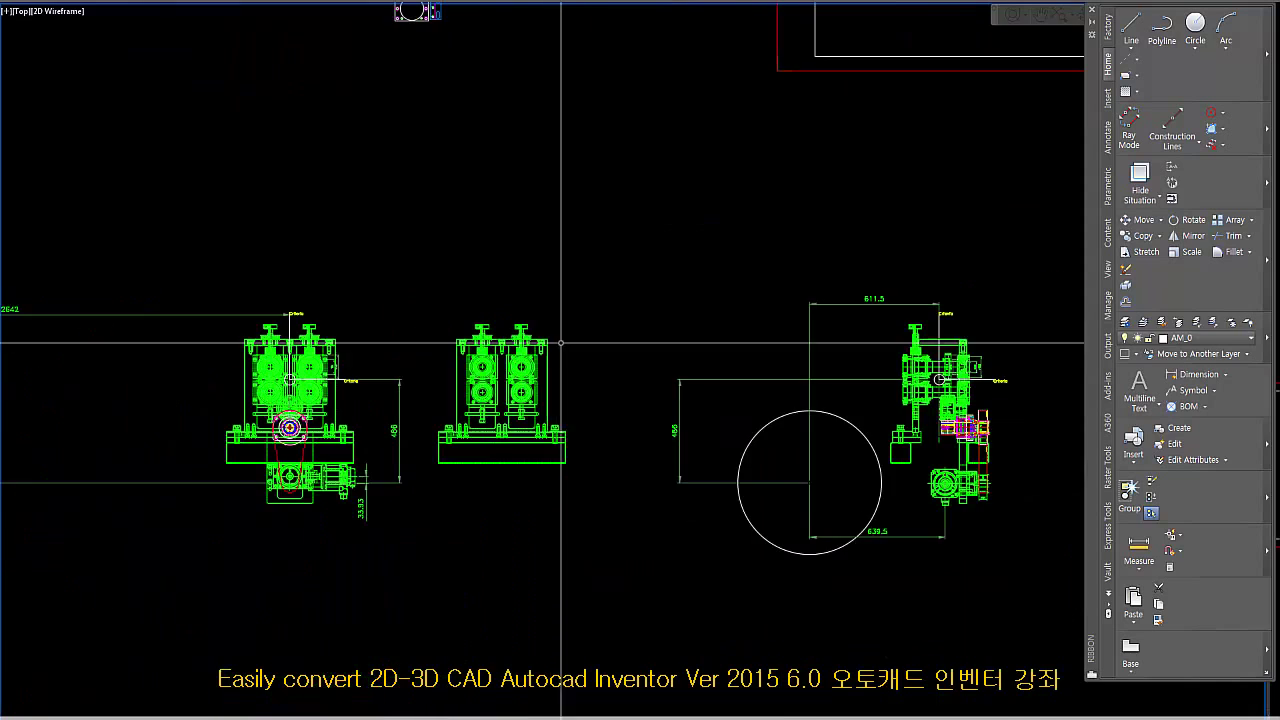
middle_drag(571, 329, 290, 330)
scroll(614, 423, up, 6)
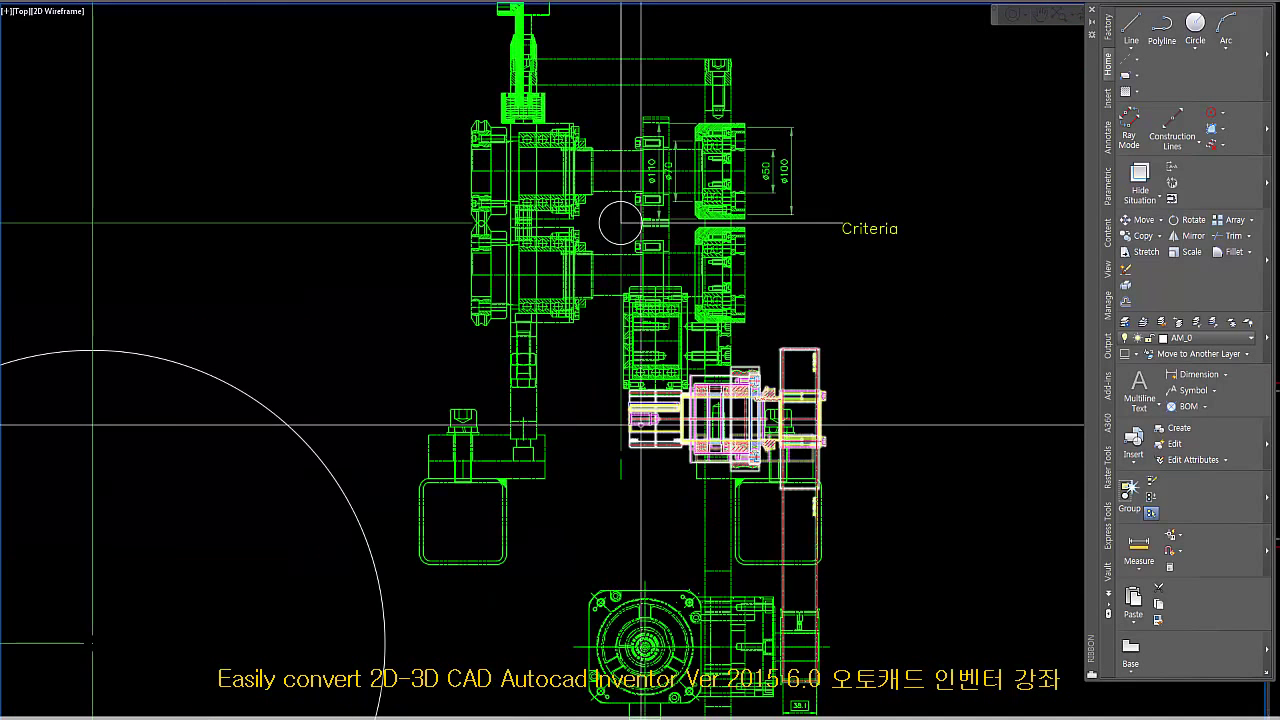
scroll(698, 171, down, 3)
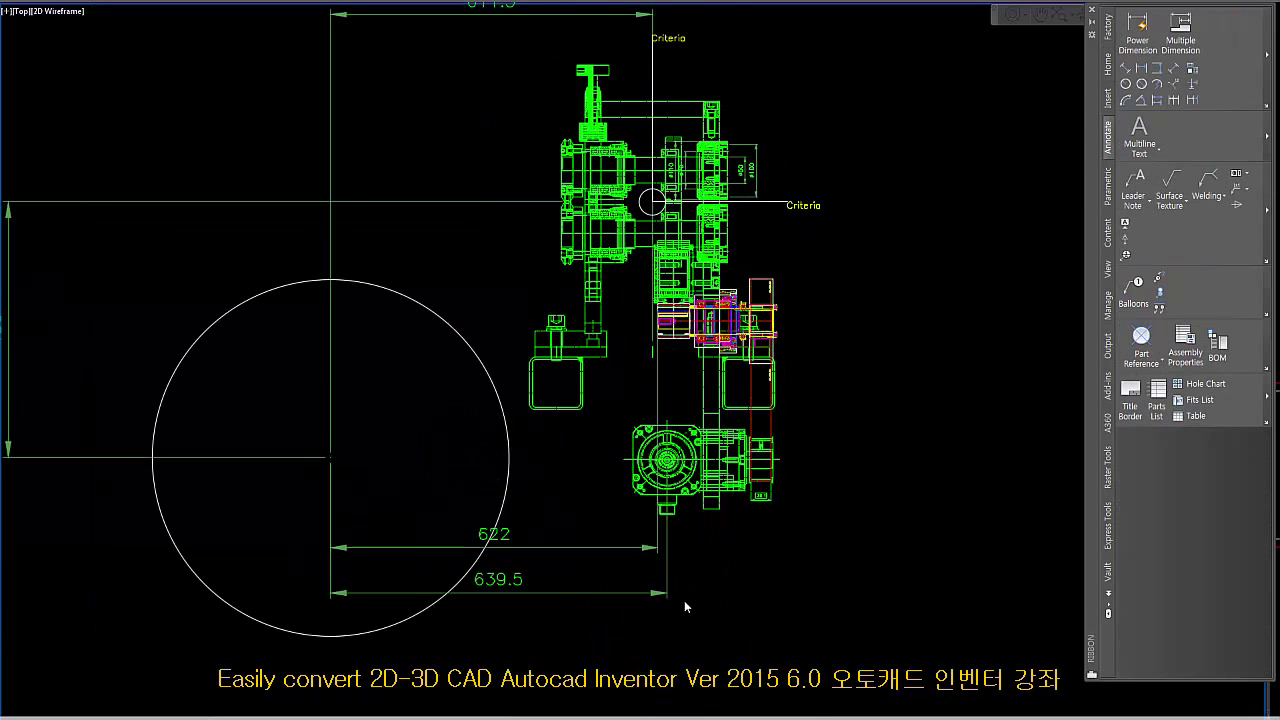